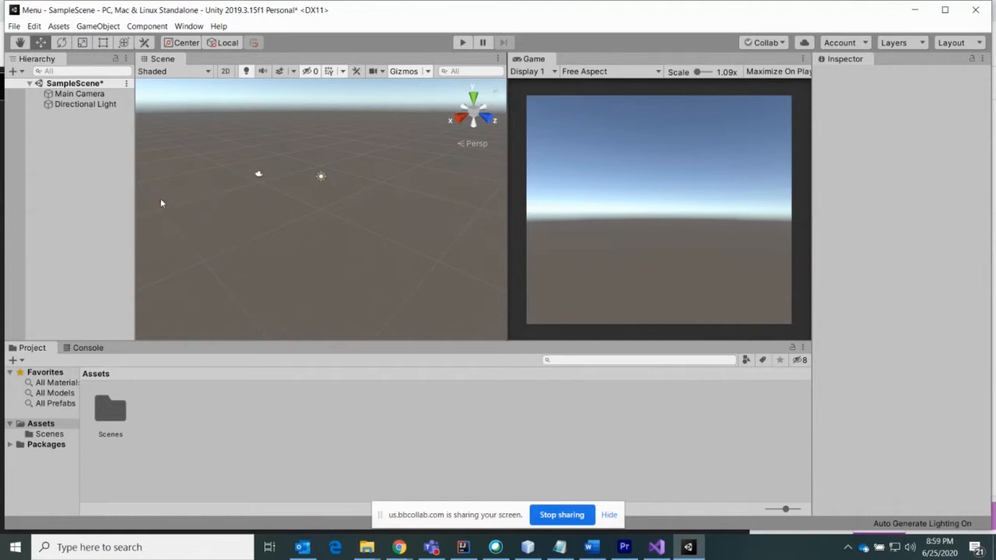
# - Add a UI panel to the empty area of the scene hierarchy
pyautogui.click(88, 158)
pyautogui.rightClick(70, 141)
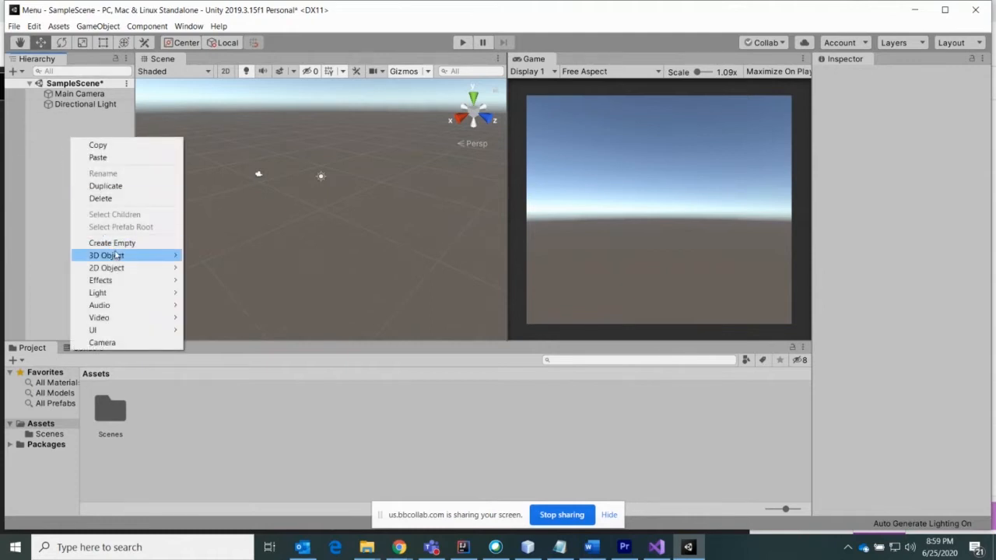
pyautogui.moveTo(139, 333)
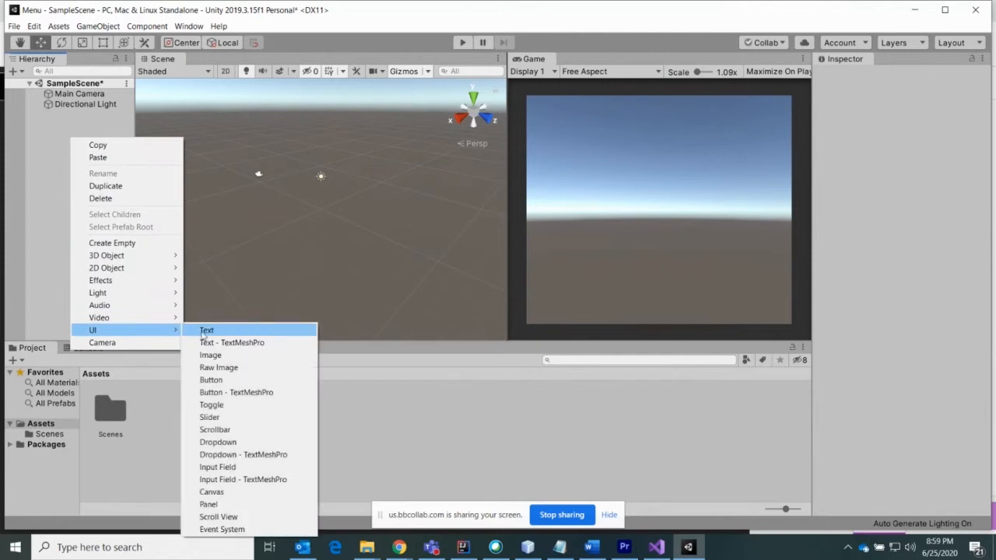
pyautogui.click(237, 506)
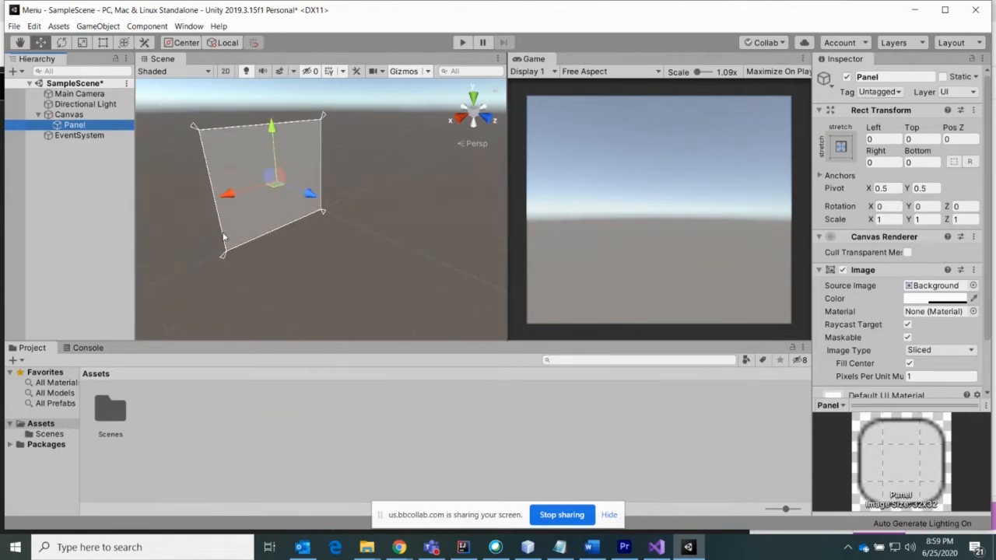
# - Add a UI button as a child of the canvas and shift it horizontally to about Pos X 7
pyautogui.keyDown('alt'); pyautogui.moveTo(382, 246); pyautogui.dragTo(391, 228); pyautogui.keyUp('alt')
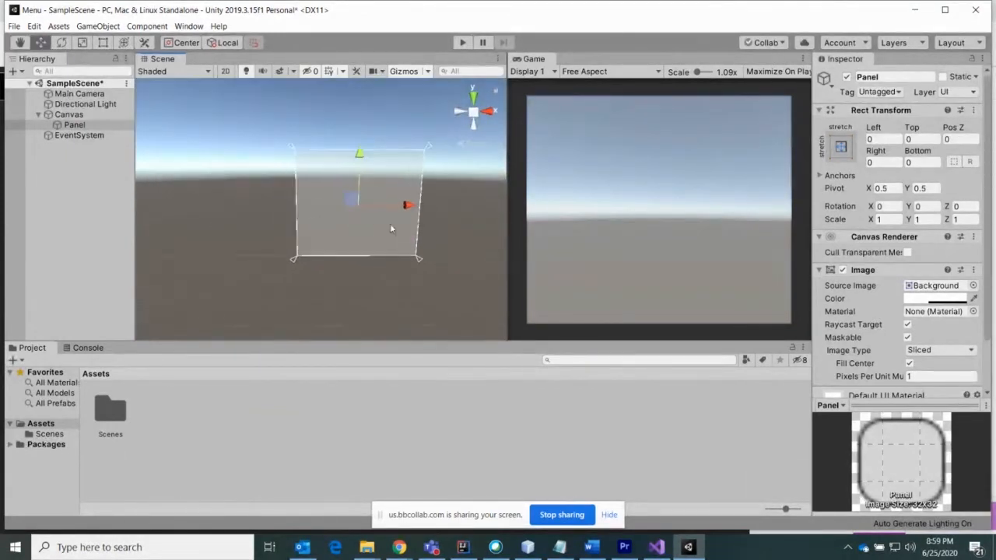
pyautogui.scroll(6, 392, 228)
pyautogui.moveTo(340, 246); pyautogui.dragTo(275, 252, button='middle')
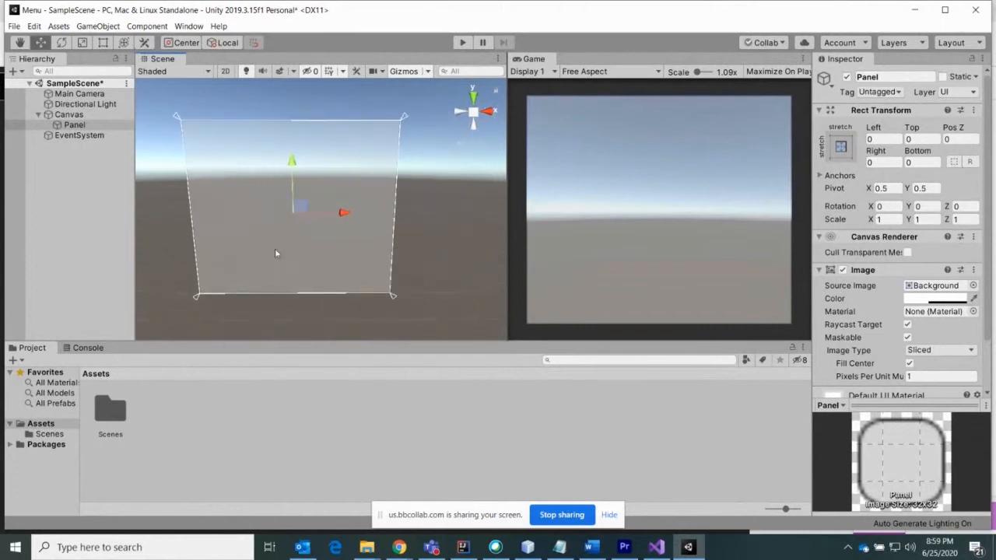
pyautogui.click(78, 115)
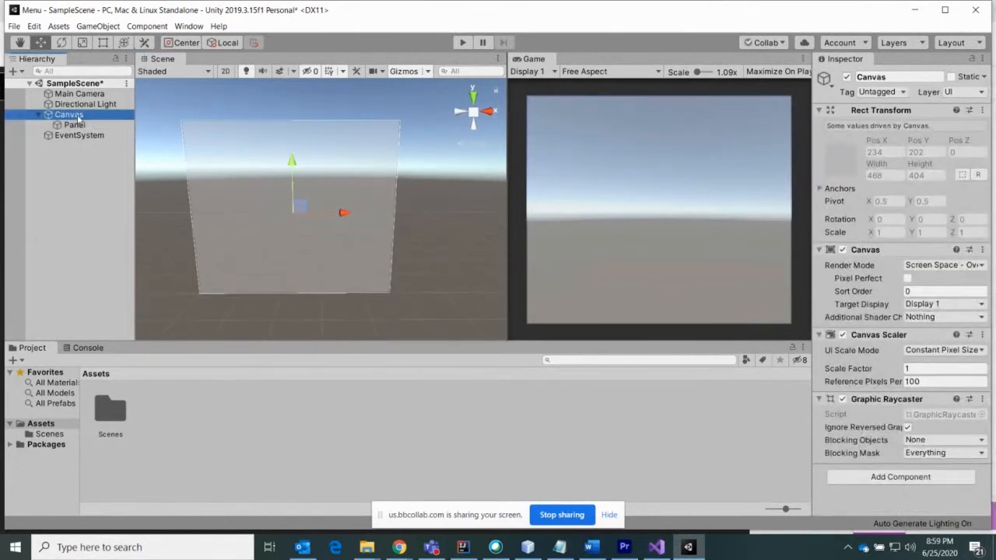
pyautogui.rightClick(78, 116)
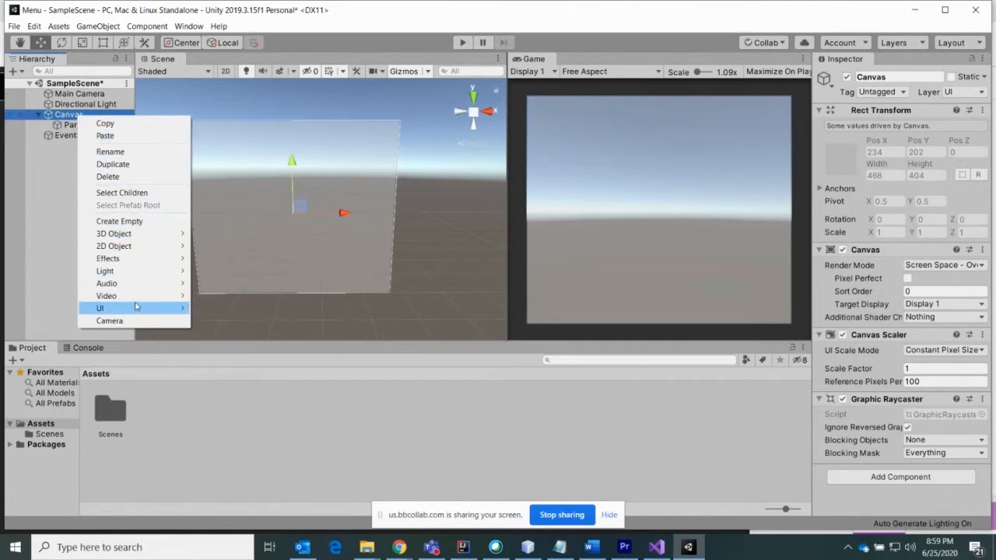
pyautogui.moveTo(109, 309)
pyautogui.click(241, 361)
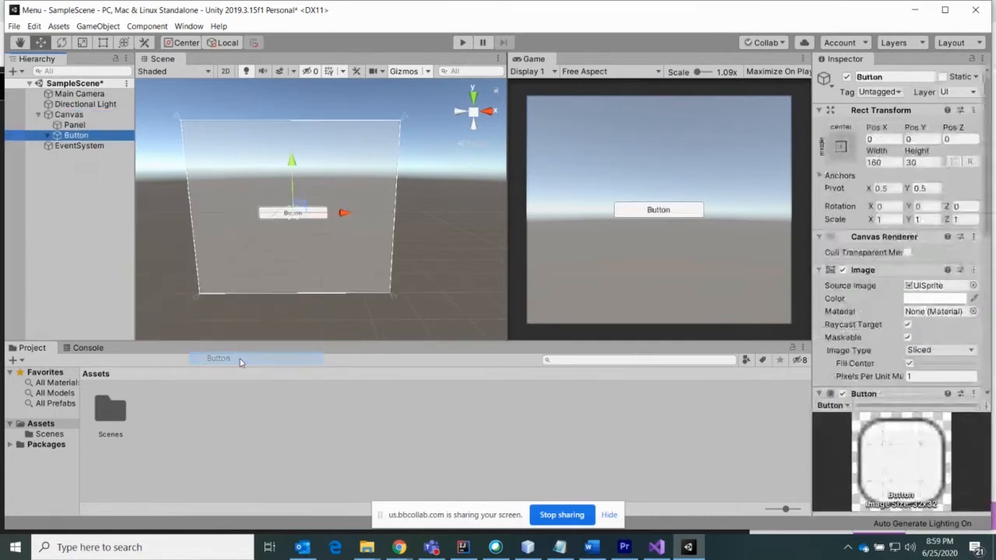
pyautogui.moveTo(346, 216); pyautogui.dragTo(352, 214)
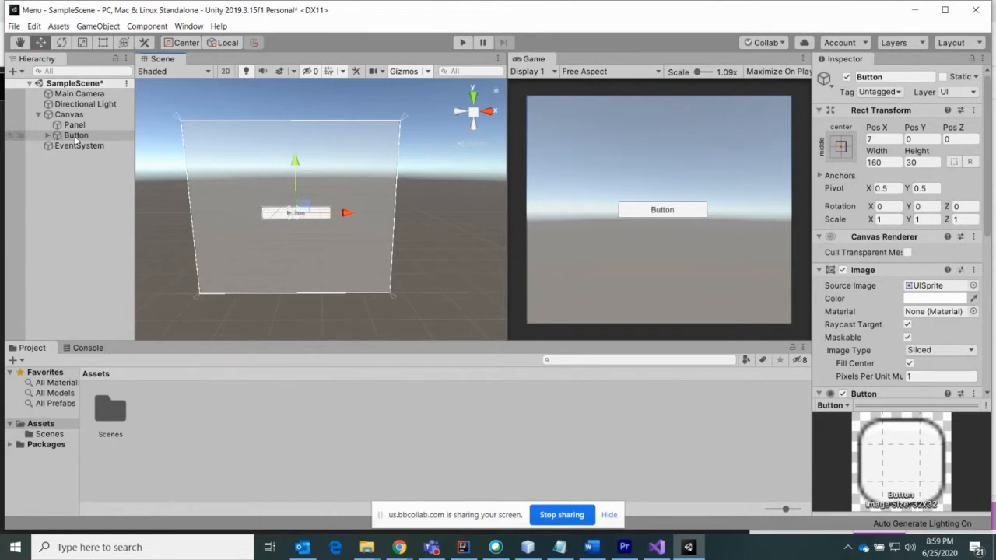
# - Duplicate the button twice so that the canvas holds three buttons
pyautogui.hotkey('ctrl', 'd')
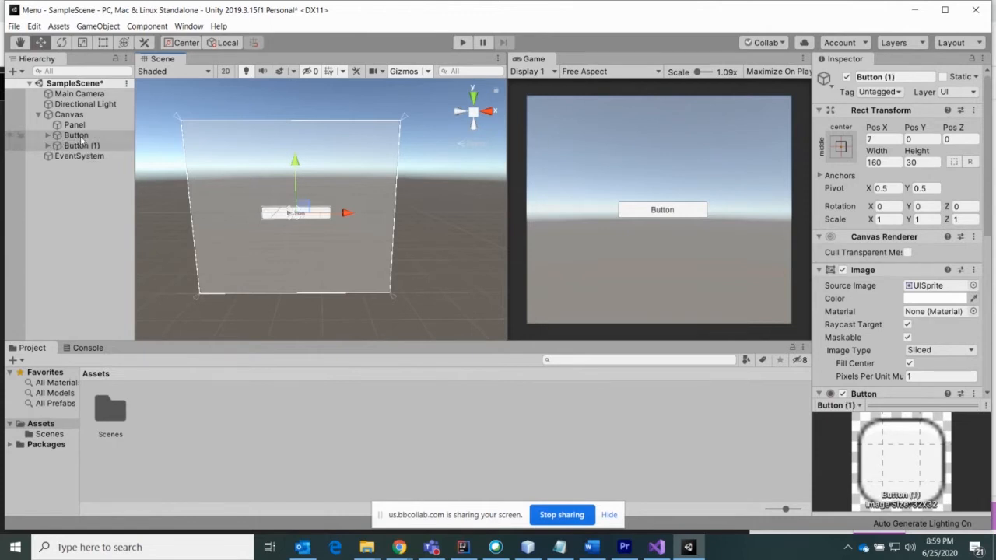
pyautogui.click(84, 146)
pyautogui.hotkey('ctrl', 'd')
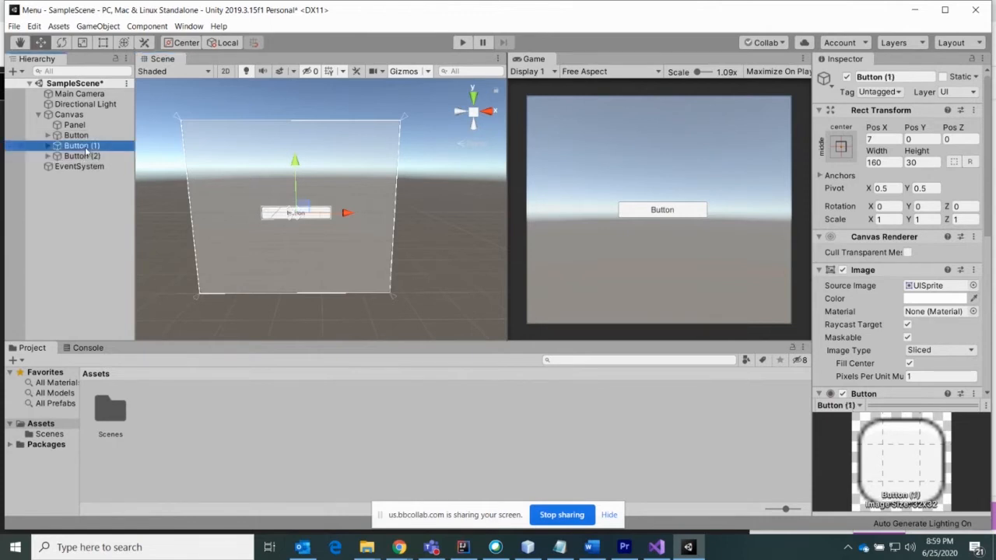
pyautogui.click(77, 147)
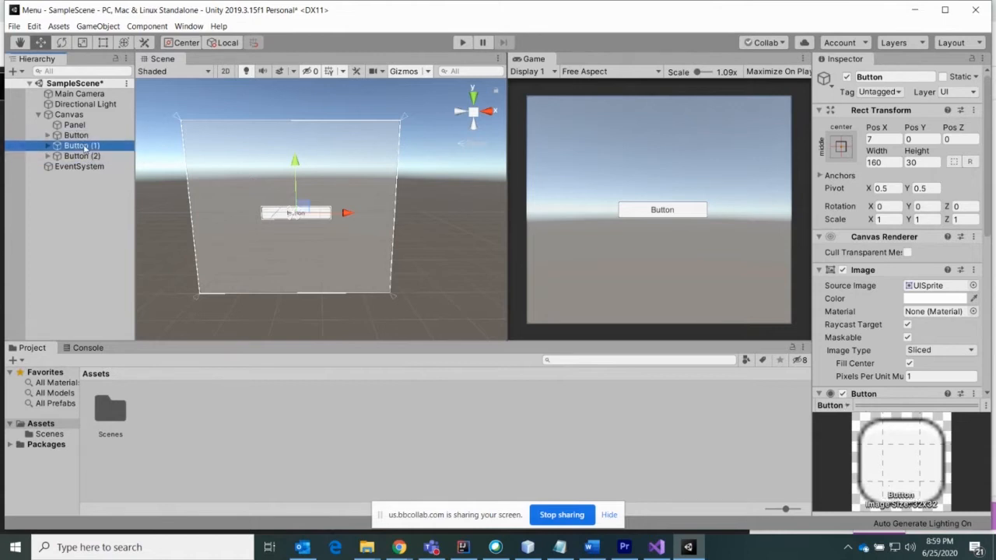
# - Rename the original button as FirstButton
pyautogui.click(78, 137)
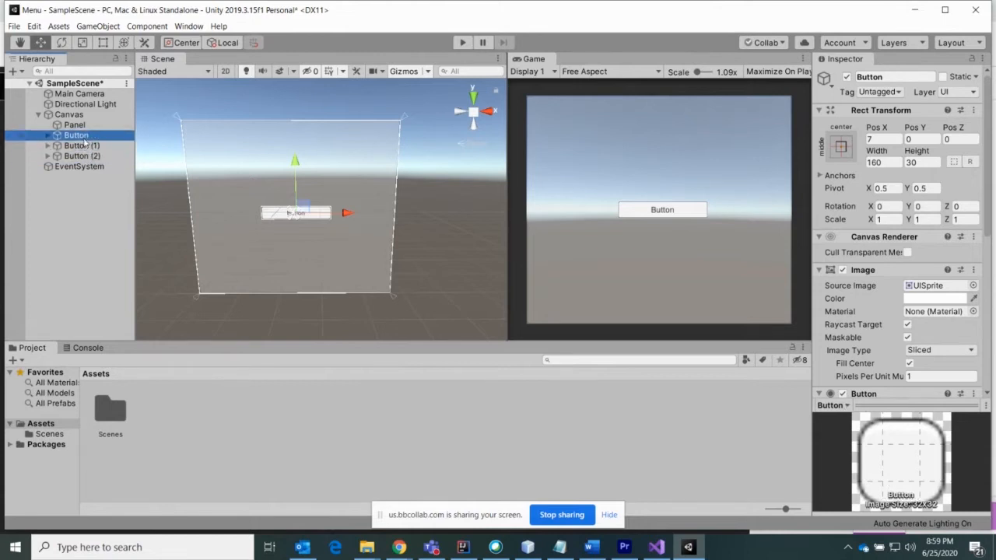
pyautogui.press('F2')
pyautogui.write('FirstBUt')
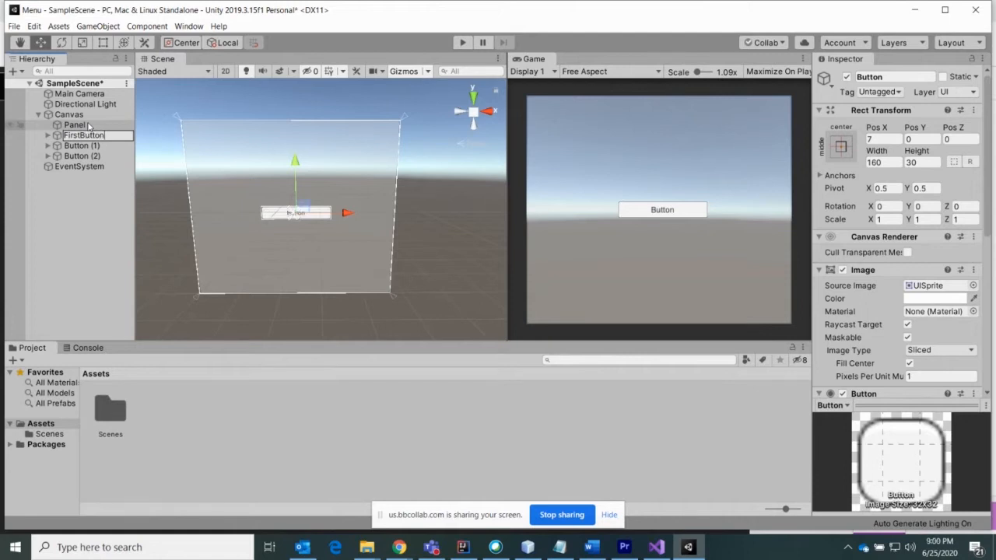
pyautogui.write('ton')
pyautogui.press('Return')
# - Rename the two duplicated buttons as SecondButton and ThirdButton
pyautogui.click(100, 147)
pyautogui.press('F2')
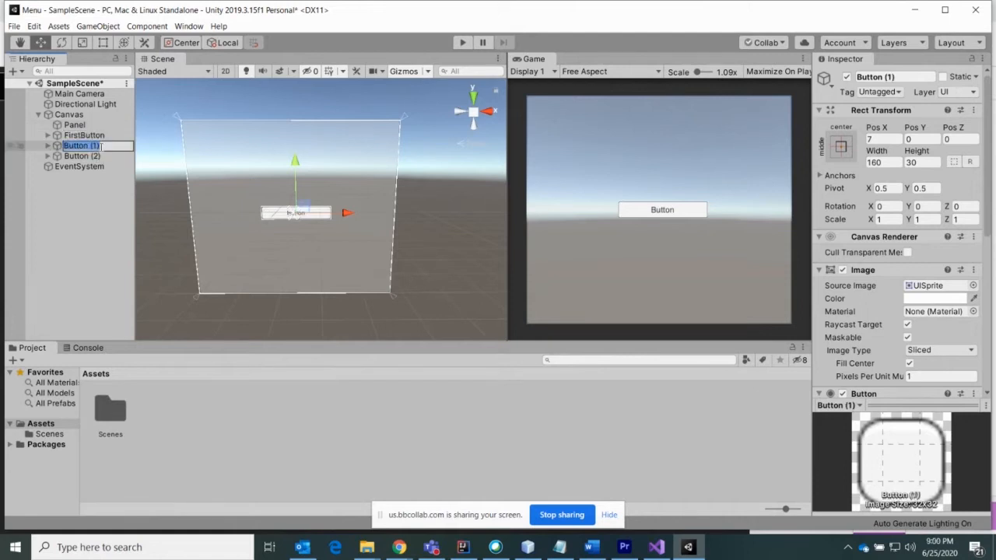
pyautogui.write('SecondBUt')
pyautogui.click(101, 156)
pyautogui.press('F2')
pyautogui.write('ThirdBut')
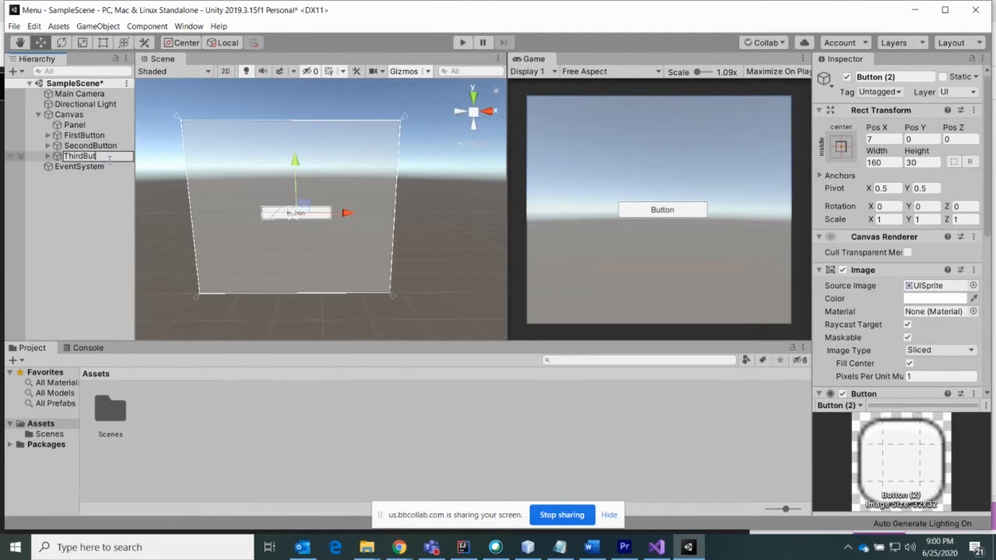
pyautogui.write('ton')
pyautogui.press('Return')
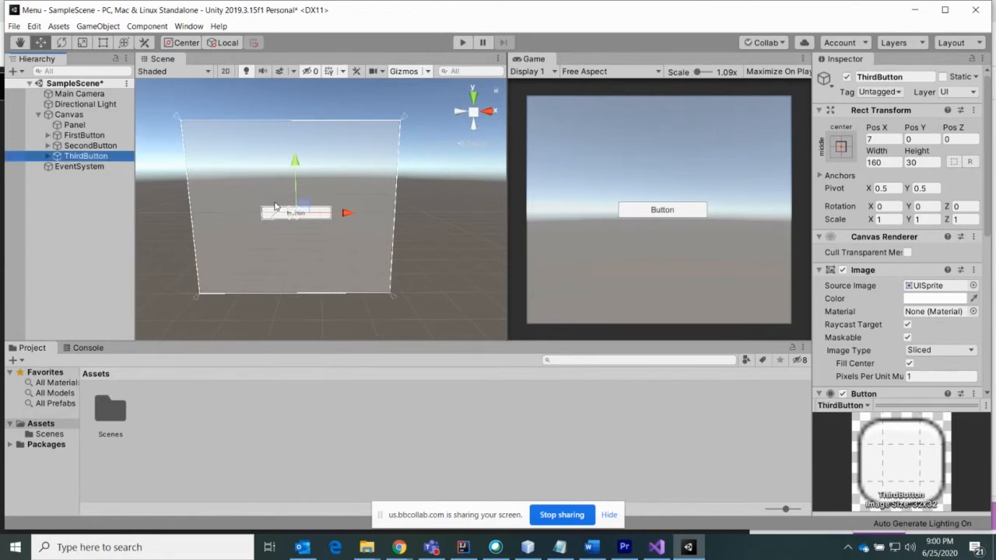
# - Move SecondButton just below FirstButton, and ThirdButton below that to about Pos Y -88
pyautogui.click(93, 147)
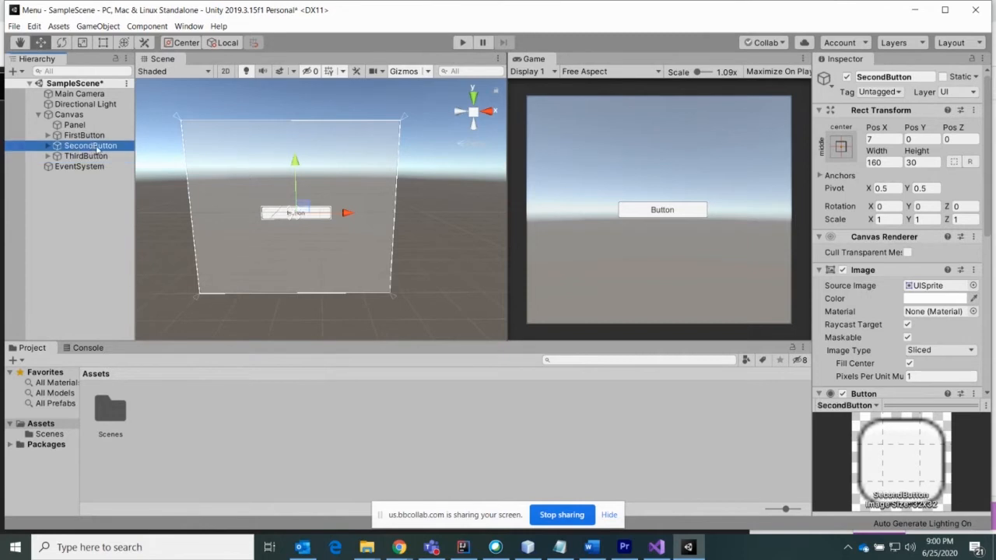
pyautogui.moveTo(294, 164); pyautogui.dragTo(295, 183)
pyautogui.click(101, 158)
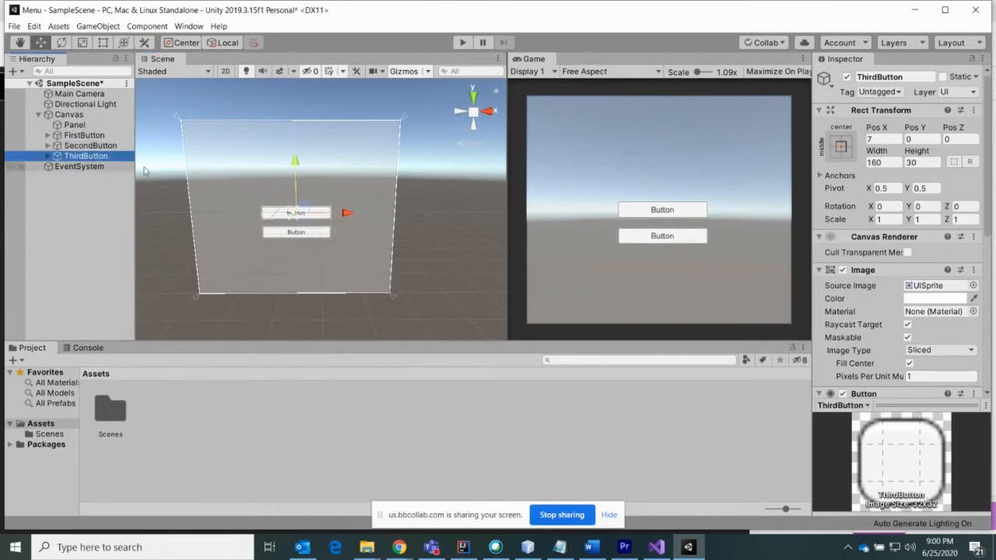
pyautogui.moveTo(300, 169); pyautogui.dragTo(296, 201)
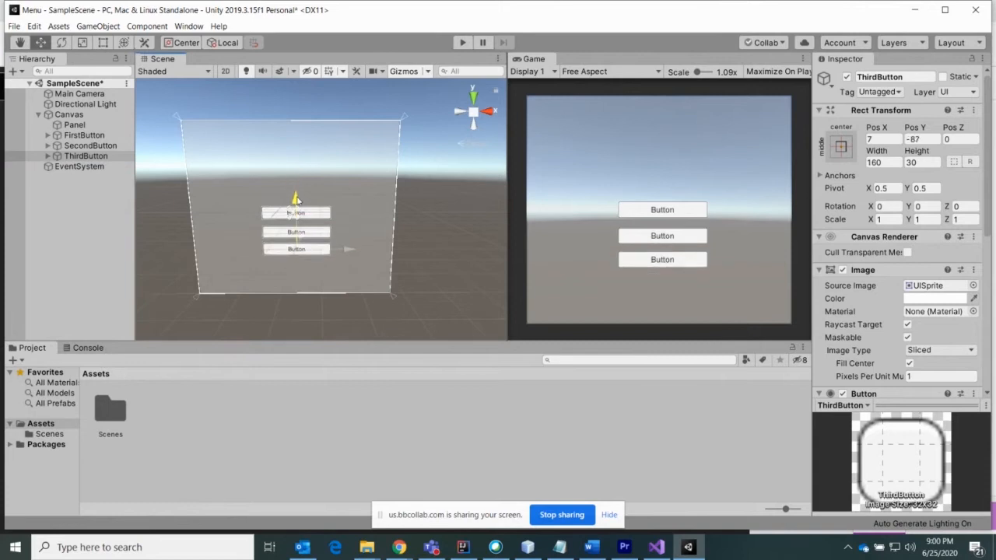
# - Expand the three buttons in the hierarchy and set FirstButton's label text to Easy
pyautogui.click(48, 136)
pyautogui.click(48, 156)
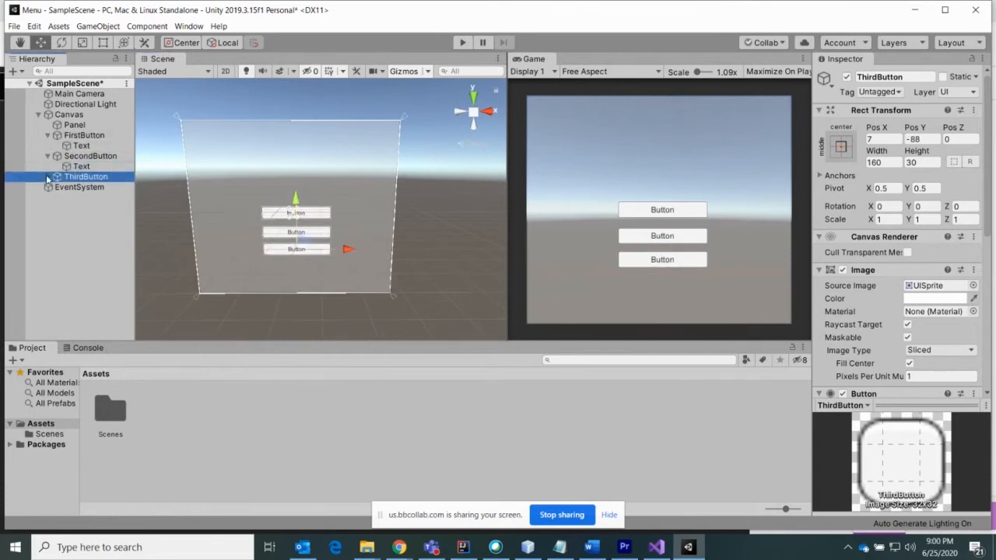
pyautogui.click(48, 177)
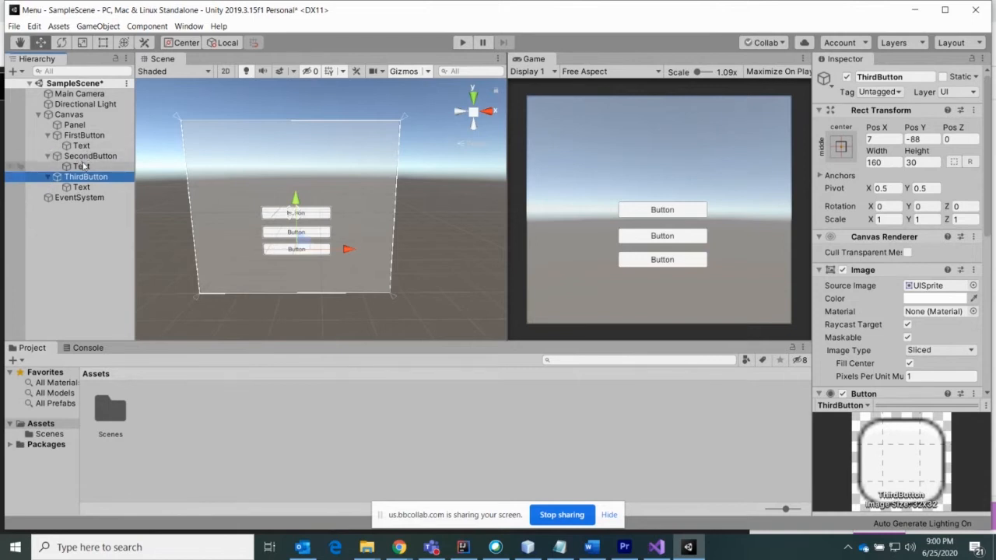
pyautogui.click(81, 146)
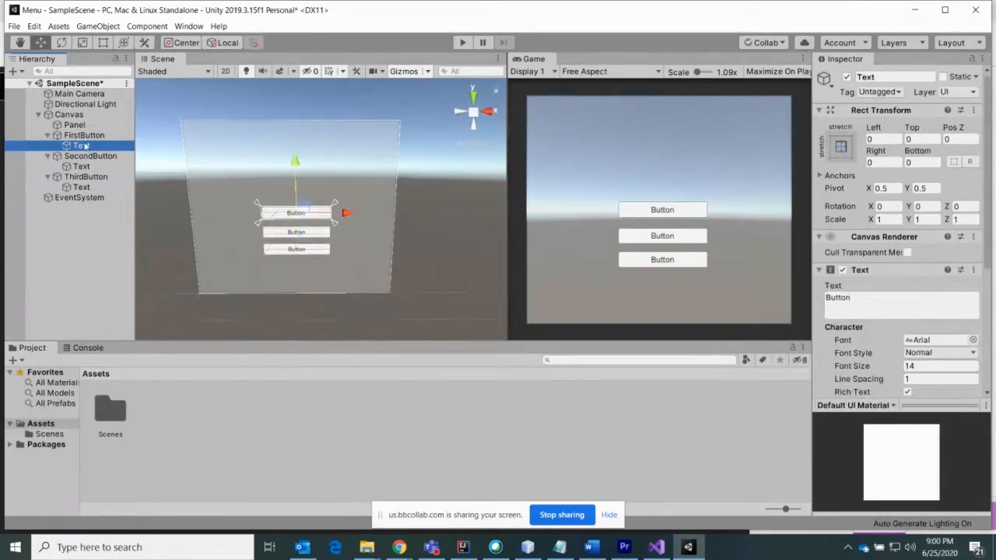
pyautogui.click(842, 298)
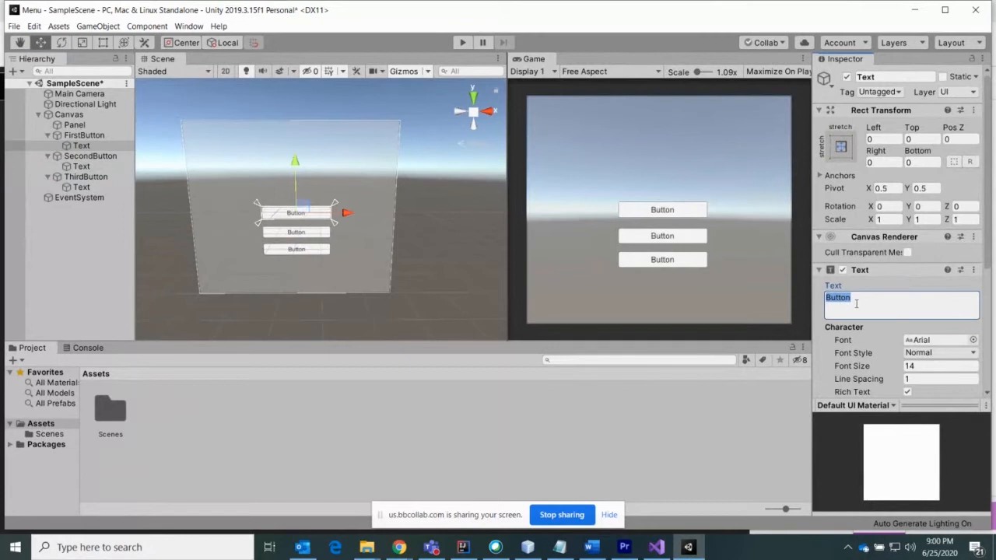
pyautogui.write('Easy')
# - Set SecondButton's label text to Medium
pyautogui.click(81, 166)
pyautogui.click(842, 302)
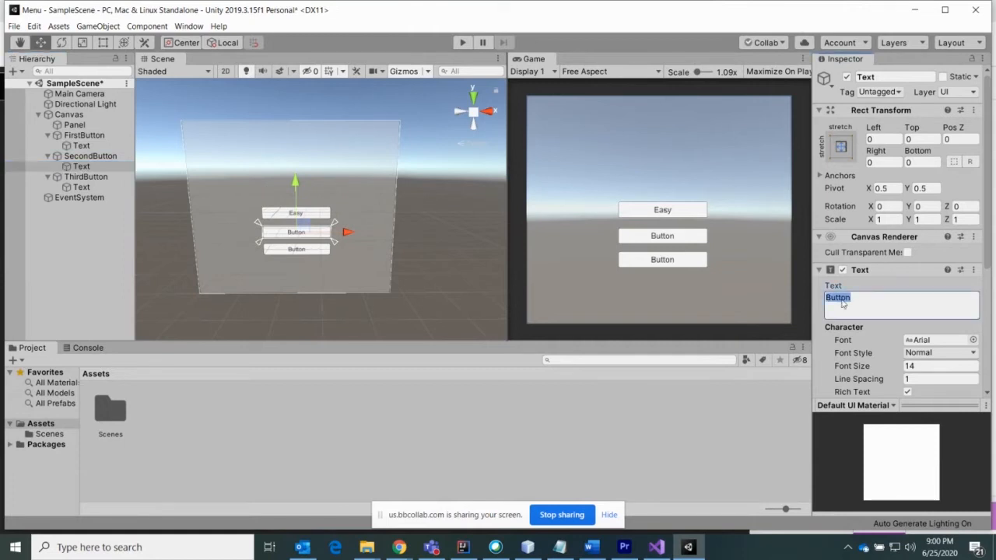
pyautogui.write('Medium')
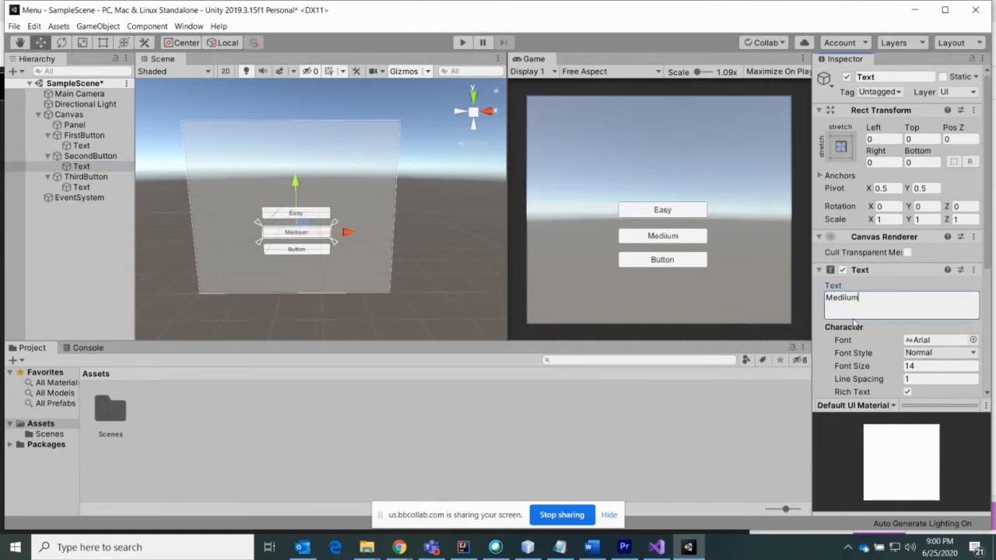
pyautogui.press('BackSpace')
pyautogui.press('BackSpace')
pyautogui.press('BackSpace')
pyautogui.write('um')
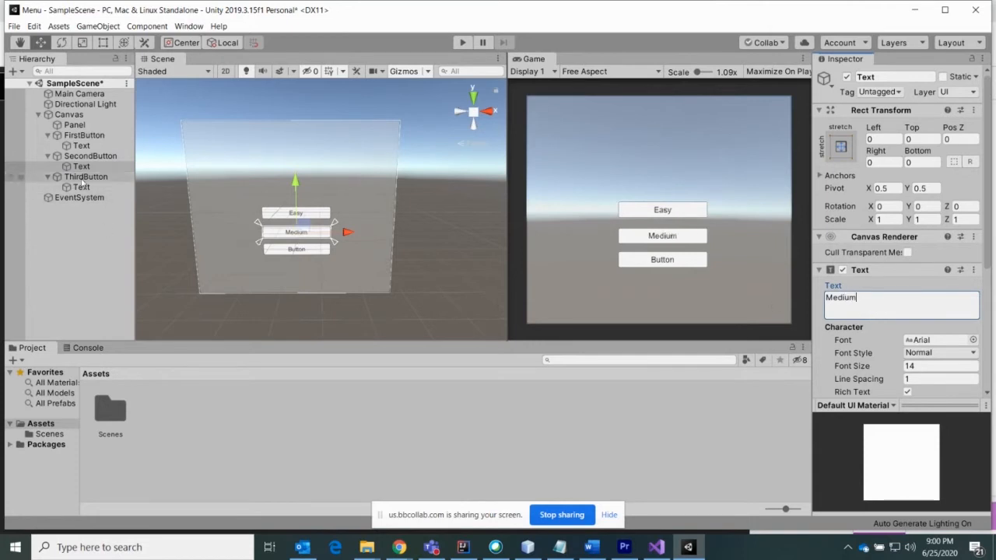
# - Set ThirdButton's label text to Hard and deselect everything
pyautogui.click(85, 177)
pyautogui.click(81, 187)
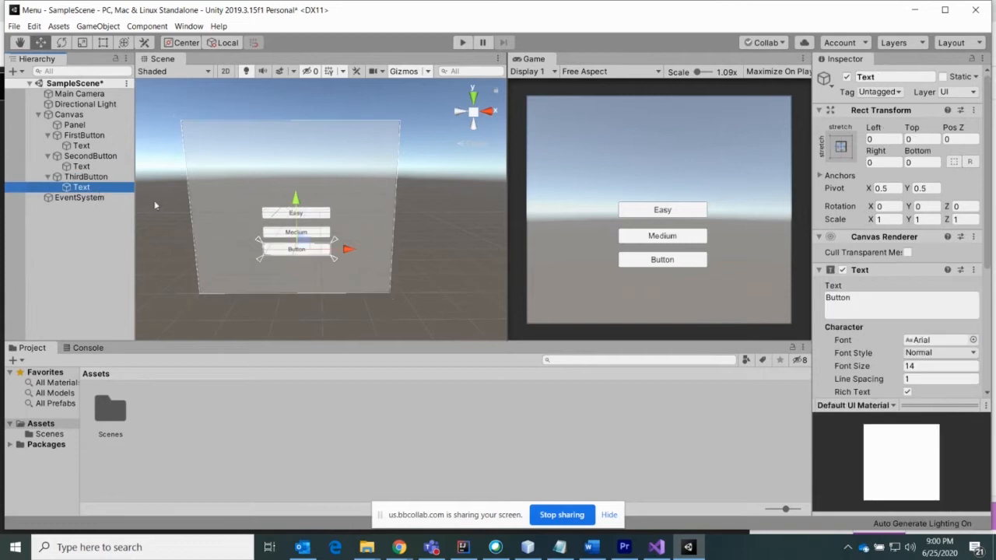
pyautogui.click(840, 301)
pyautogui.doubleClick(840, 301)
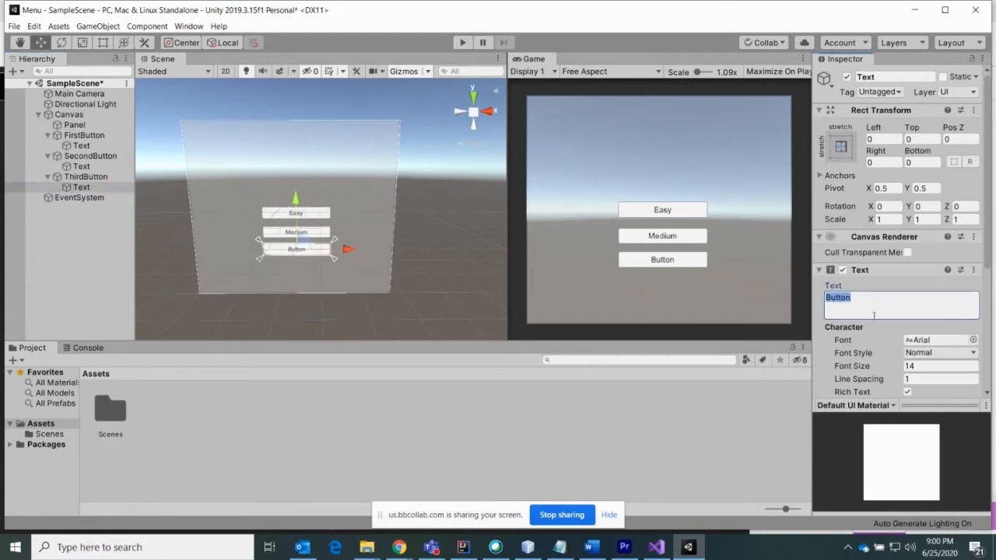
pyautogui.write('Hard')
pyautogui.click(78, 260)
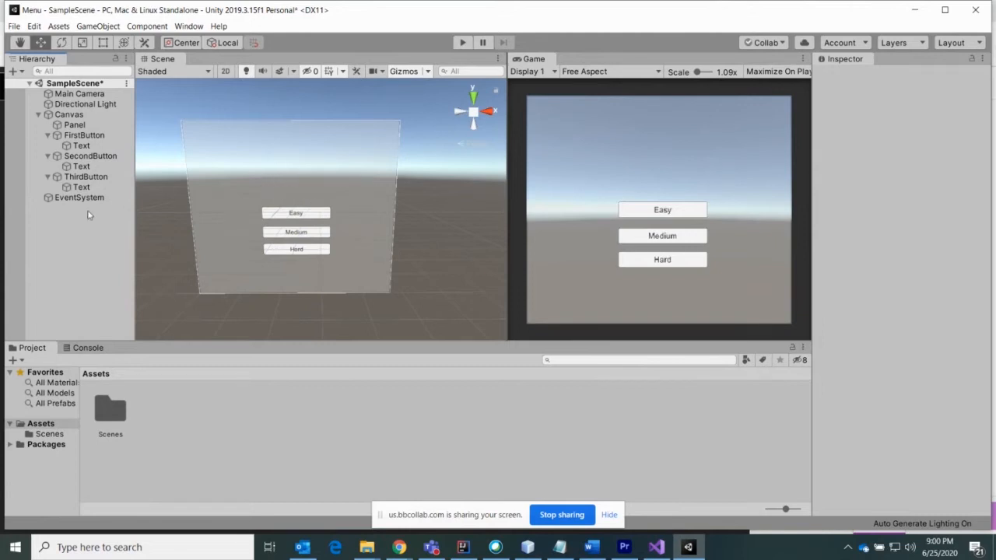
# - Add a UI text object to the canvas and raise it above the Easy button, to about Pos Y 47
pyautogui.click(68, 116)
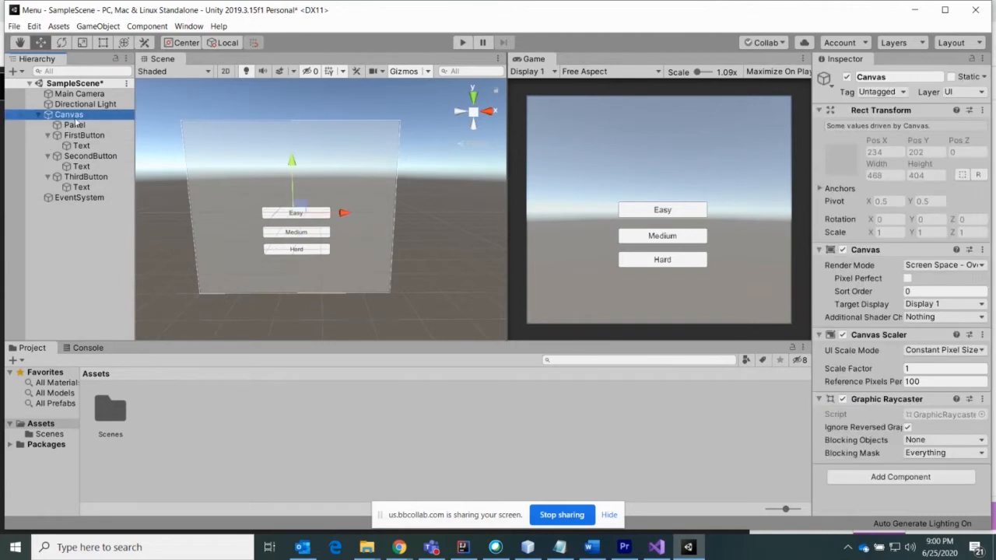
pyautogui.rightClick(77, 118)
pyautogui.click(67, 124)
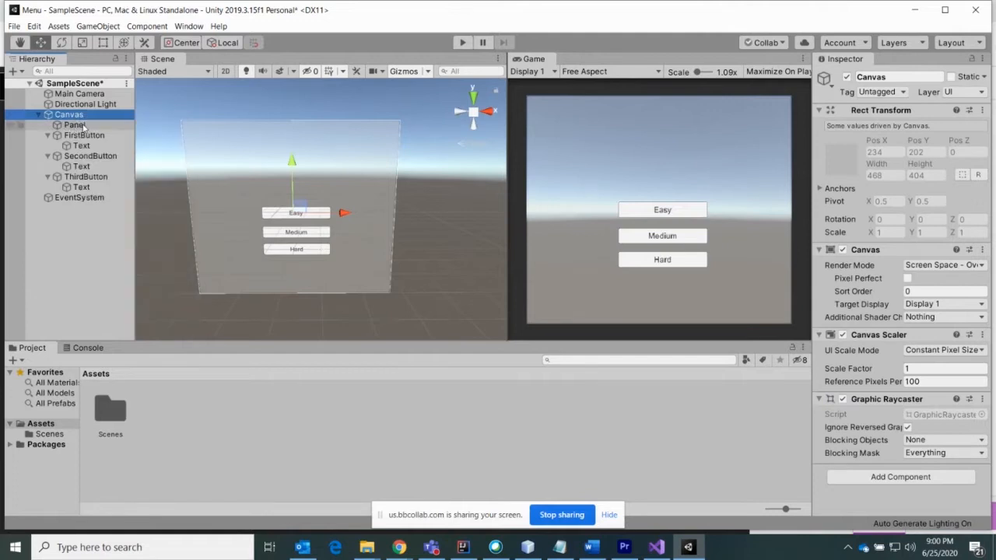
pyautogui.rightClick(77, 118)
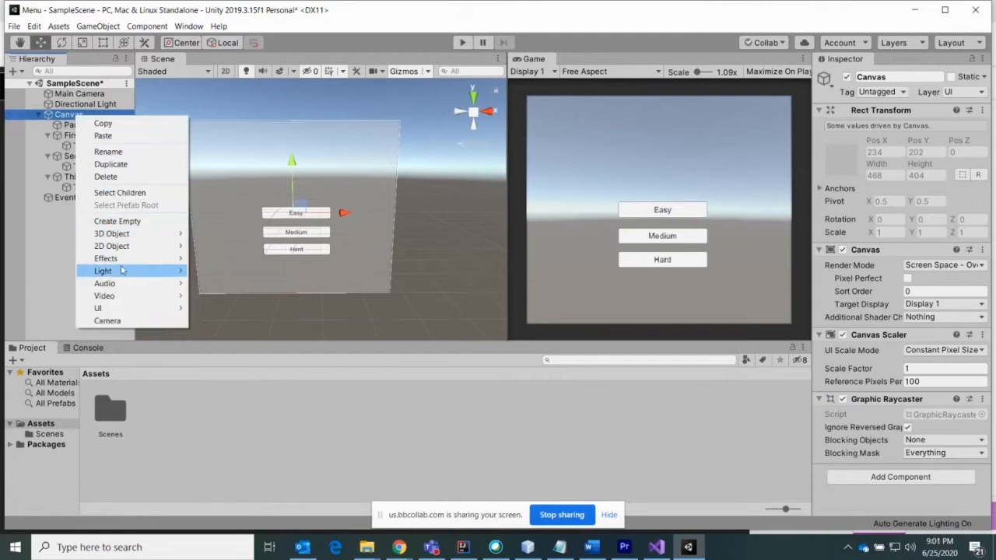
pyautogui.moveTo(128, 308)
pyautogui.click(212, 310)
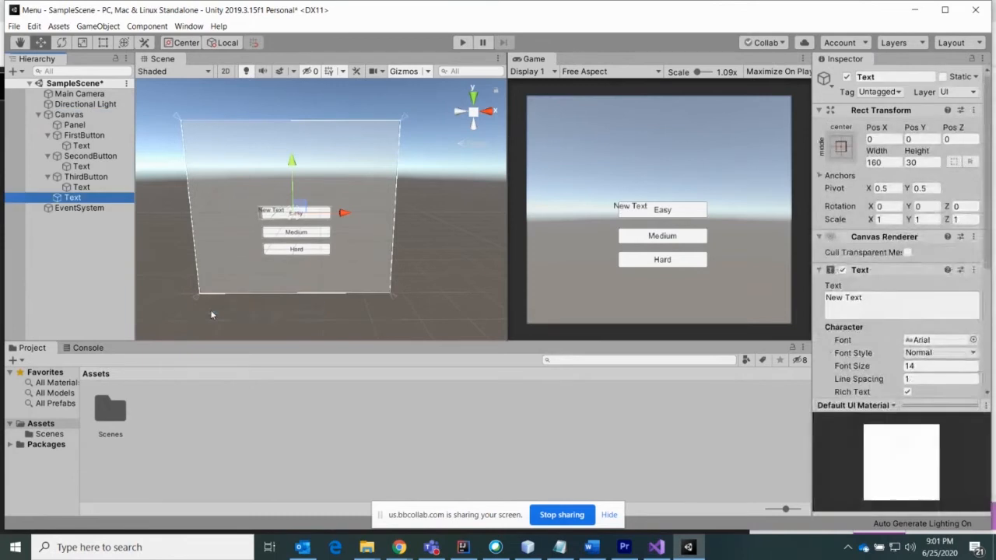
pyautogui.moveTo(291, 159); pyautogui.dragTo(291, 138)
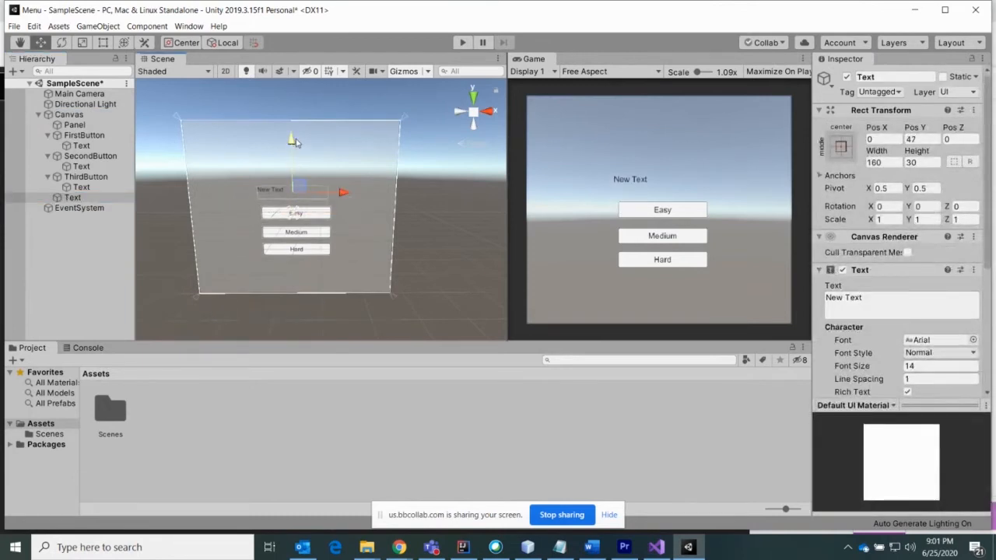
# - Shift the heading text right to about Pos X 53 and set its text to Select An Option
pyautogui.moveTo(341, 193); pyautogui.dragTo(368, 195)
pyautogui.moveTo(864, 298); pyautogui.dragTo(816, 300)
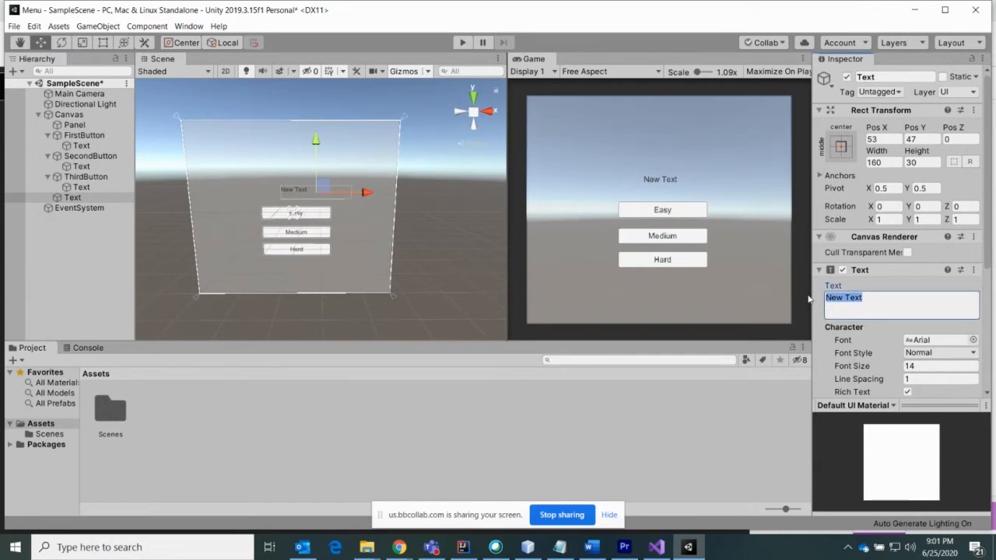
pyautogui.write('Select An Option')
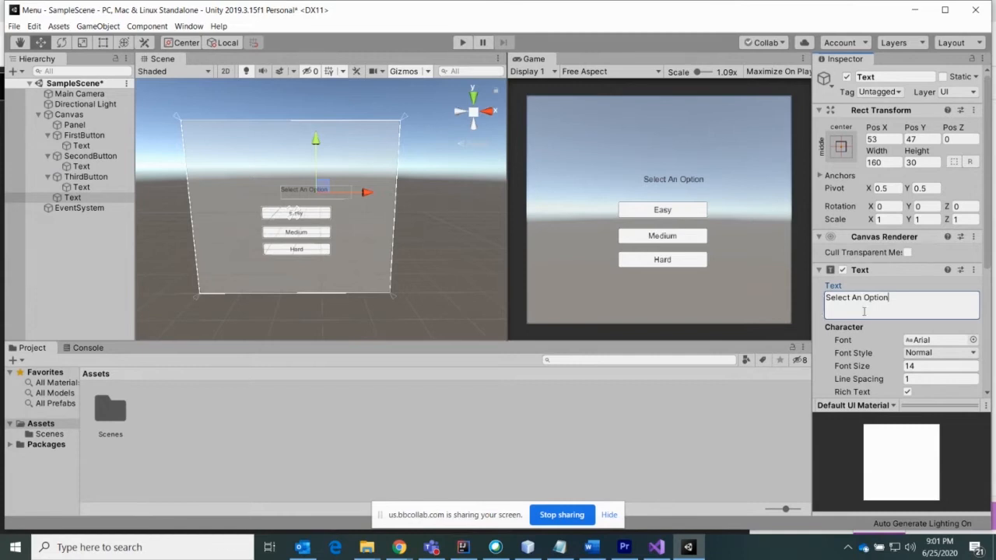
# - Set the heading text's font size to 35 and both its horizontal and vertical overflow to Overflow
pyautogui.scroll(-3, 867, 364)
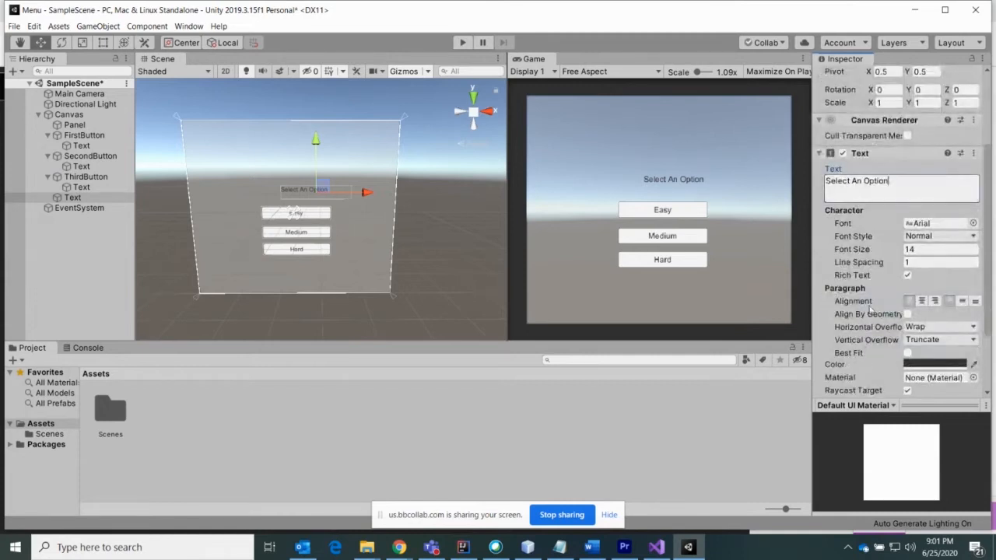
pyautogui.moveTo(861, 250); pyautogui.dragTo(877, 252)
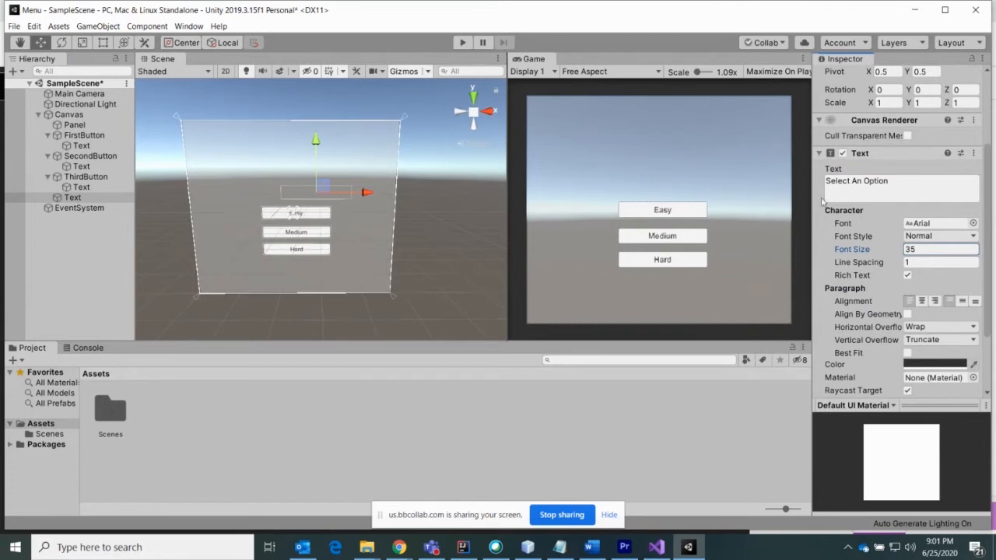
pyautogui.scroll(-3, 890, 262)
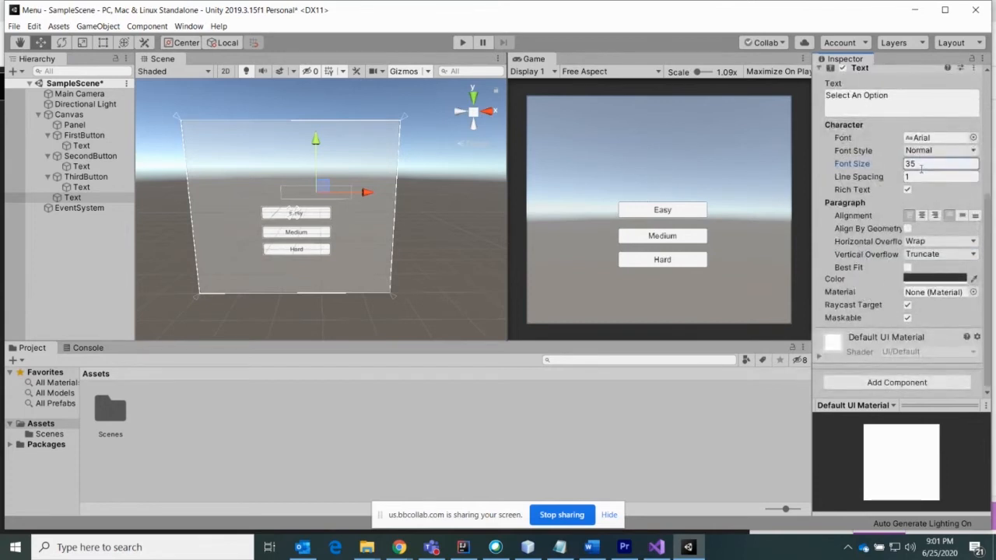
pyautogui.click(912, 244)
pyautogui.click(924, 267)
pyautogui.click(940, 254)
pyautogui.click(931, 281)
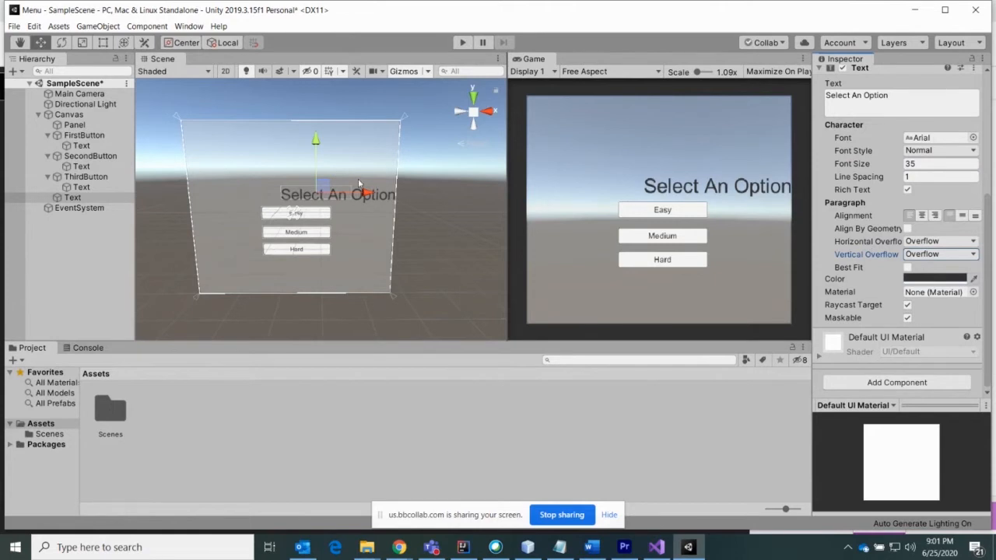
# - Move the heading text left and slightly up so it sits roughly centred above the Easy button
pyautogui.moveTo(366, 194); pyautogui.dragTo(331, 195)
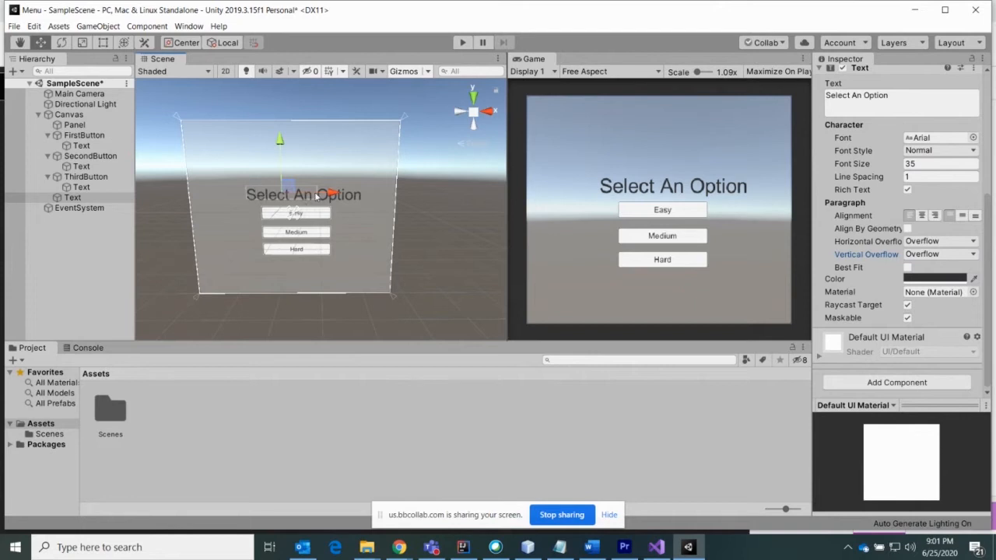
pyautogui.moveTo(282, 144); pyautogui.dragTo(280, 138)
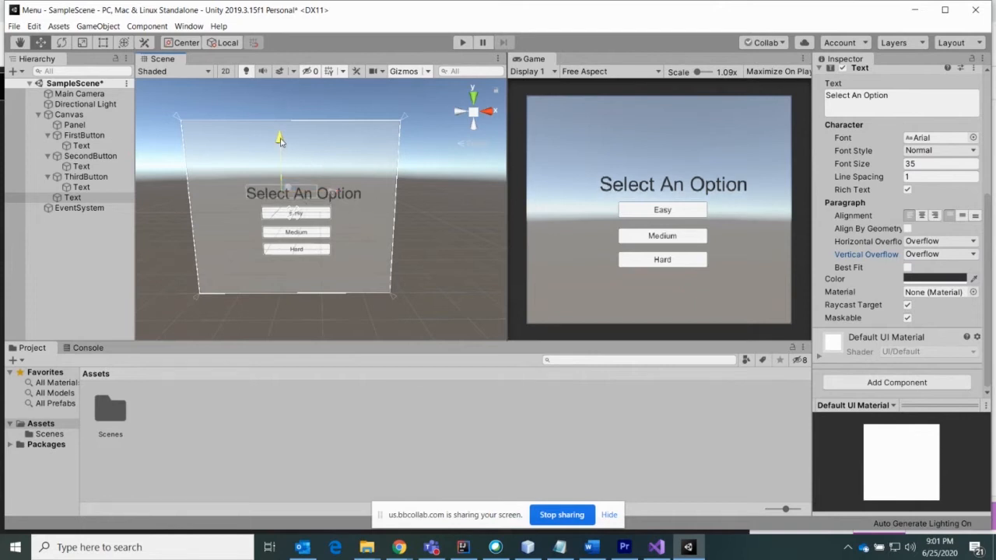
pyautogui.moveTo(333, 190); pyautogui.dragTo(330, 189)
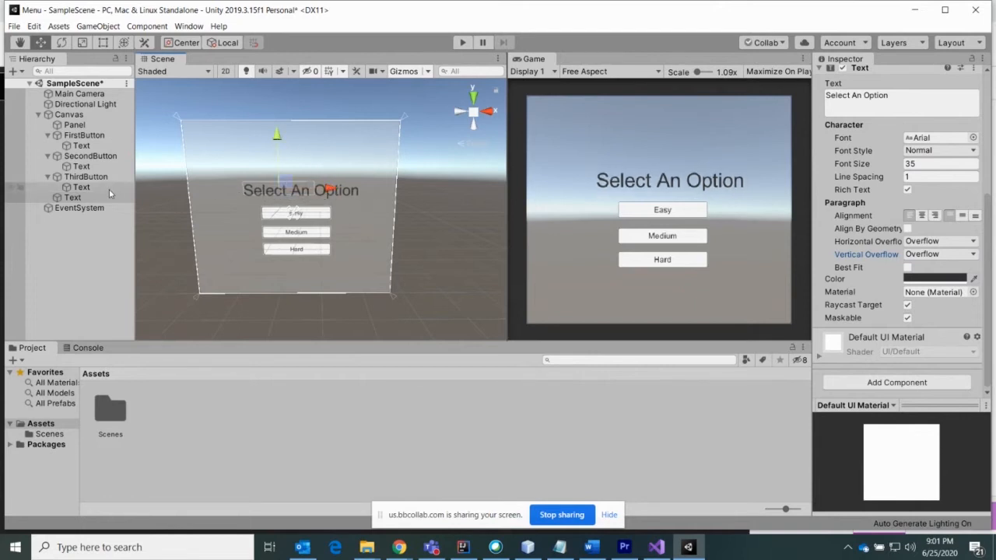
# - Set the text colour of FirstButton's Easy label to red, E72222
pyautogui.click(82, 147)
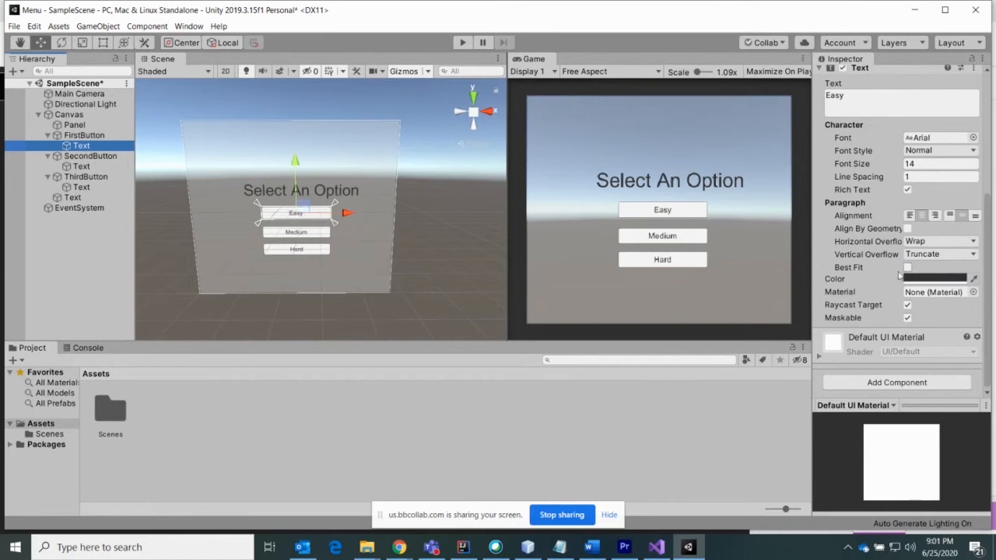
pyautogui.scroll(3, 870, 266)
pyautogui.scroll(-3, 871, 265)
pyautogui.scroll(5, 886, 256)
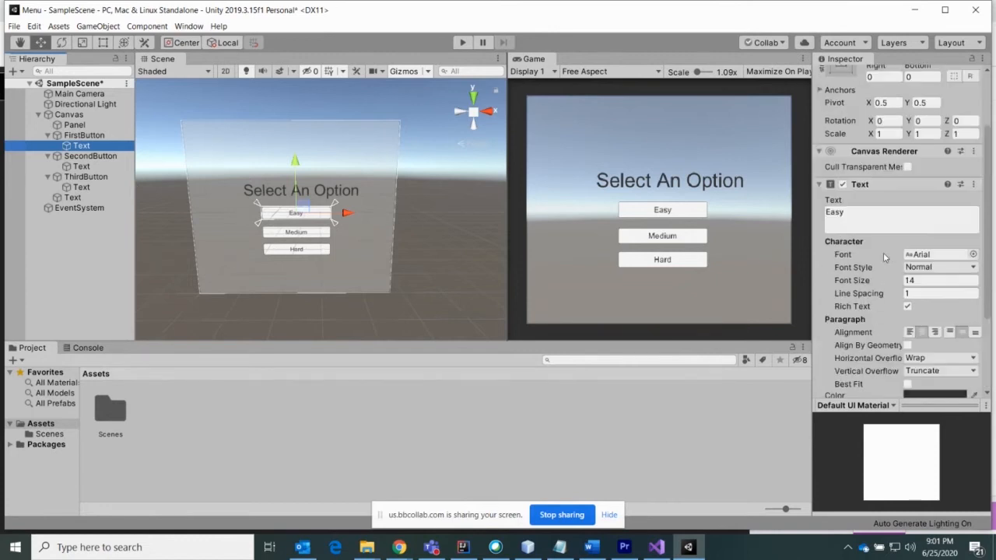
pyautogui.click(112, 137)
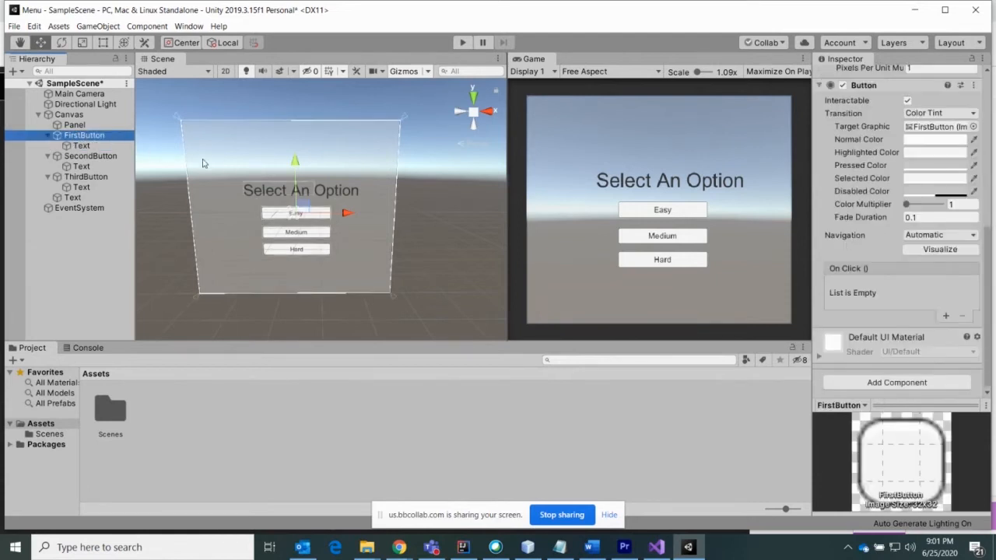
pyautogui.click(86, 146)
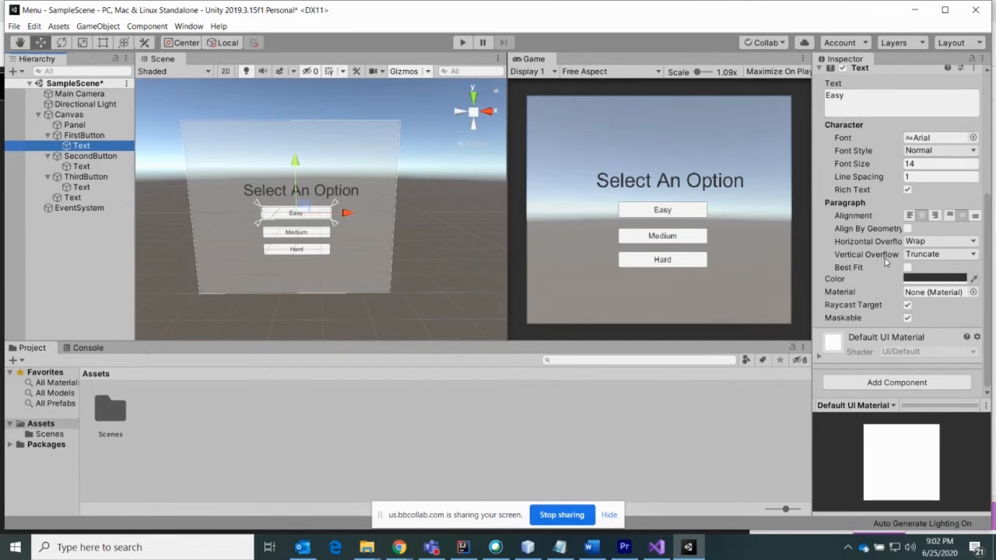
pyautogui.scroll(3, 885, 261)
pyautogui.scroll(2, 885, 261)
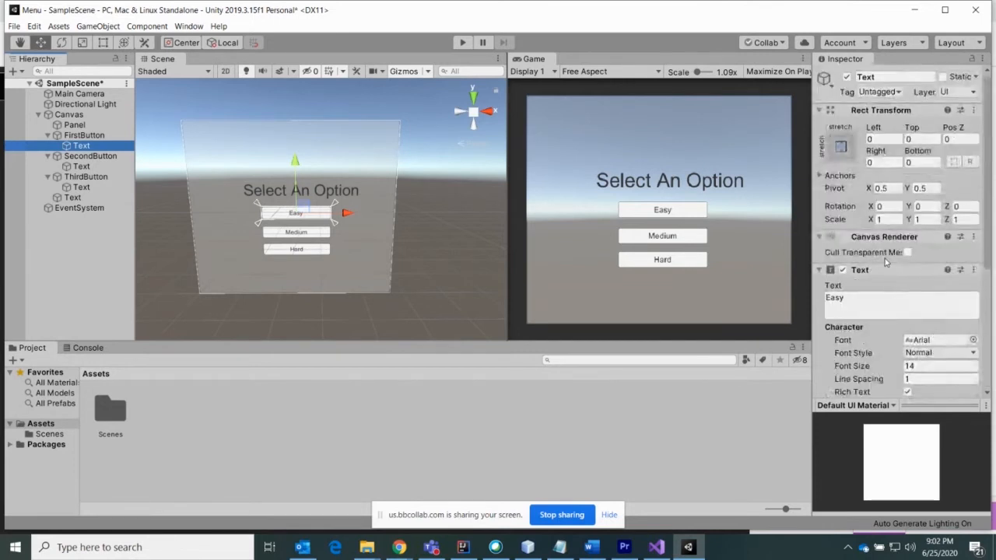
pyautogui.scroll(-5, 886, 261)
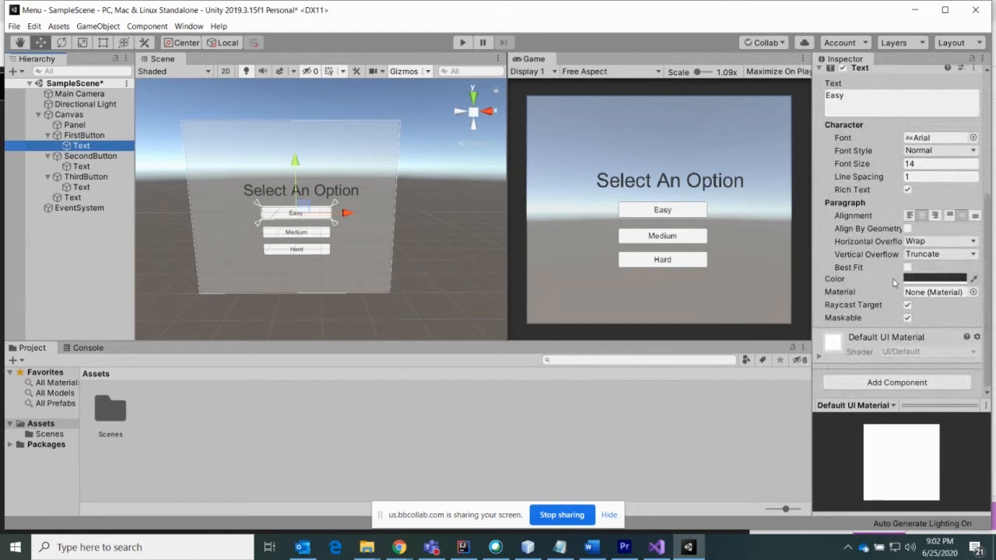
pyautogui.click(942, 279)
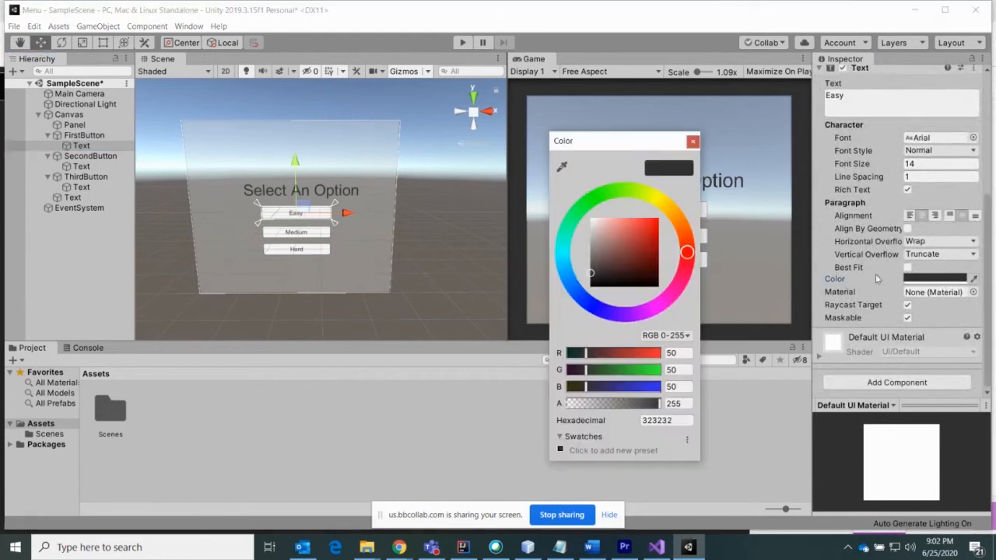
pyautogui.click(649, 225)
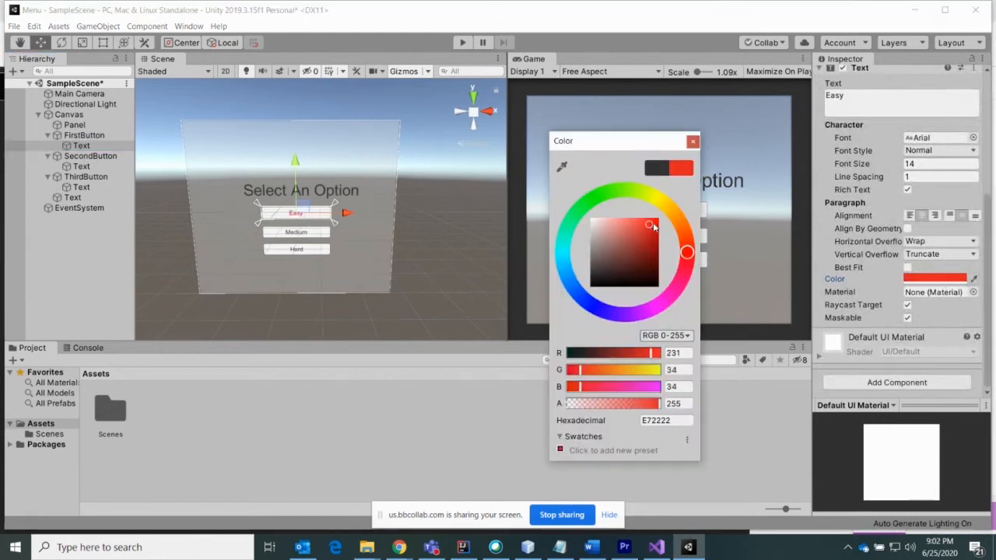
pyautogui.click(693, 141)
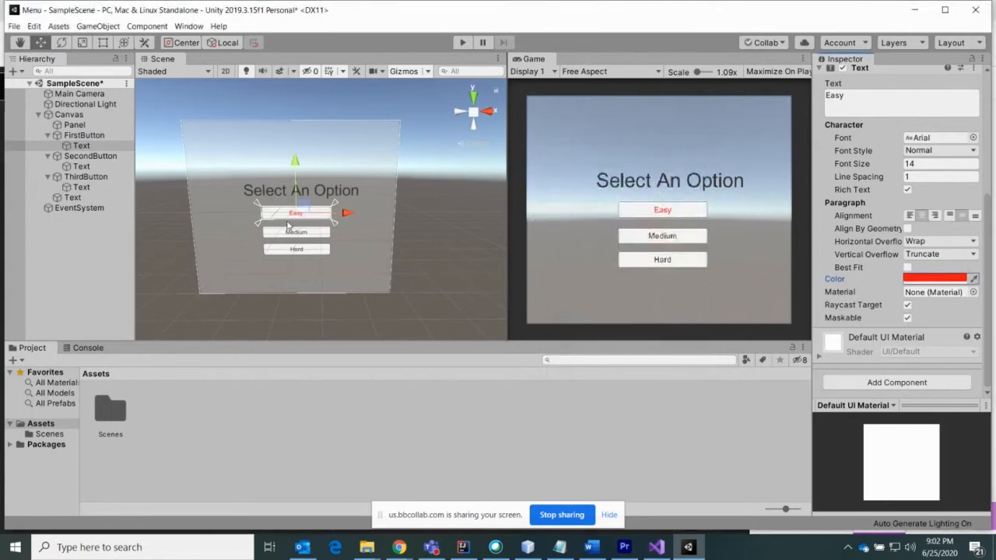
# - Set the text colour of SecondButton's Medium label to bright green
pyautogui.click(81, 166)
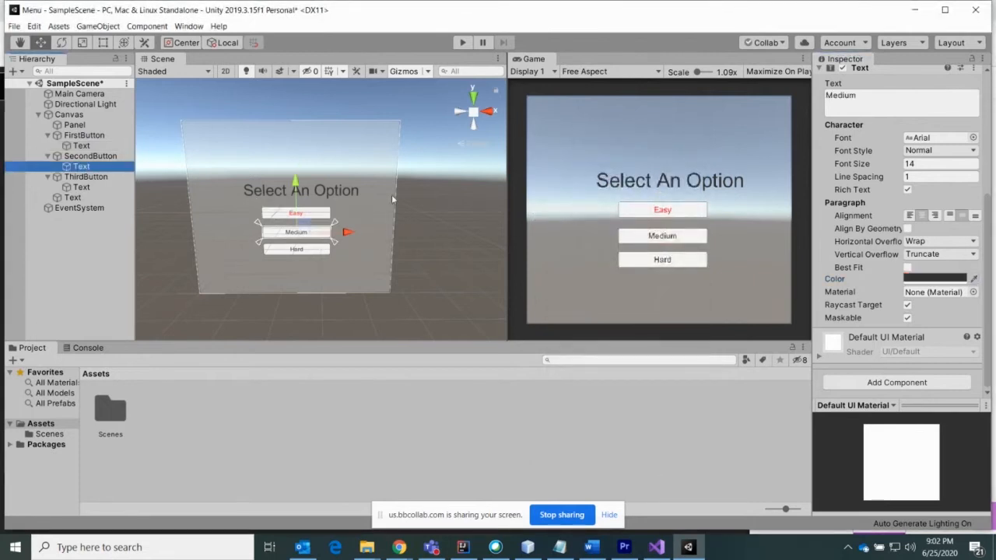
pyautogui.click(921, 278)
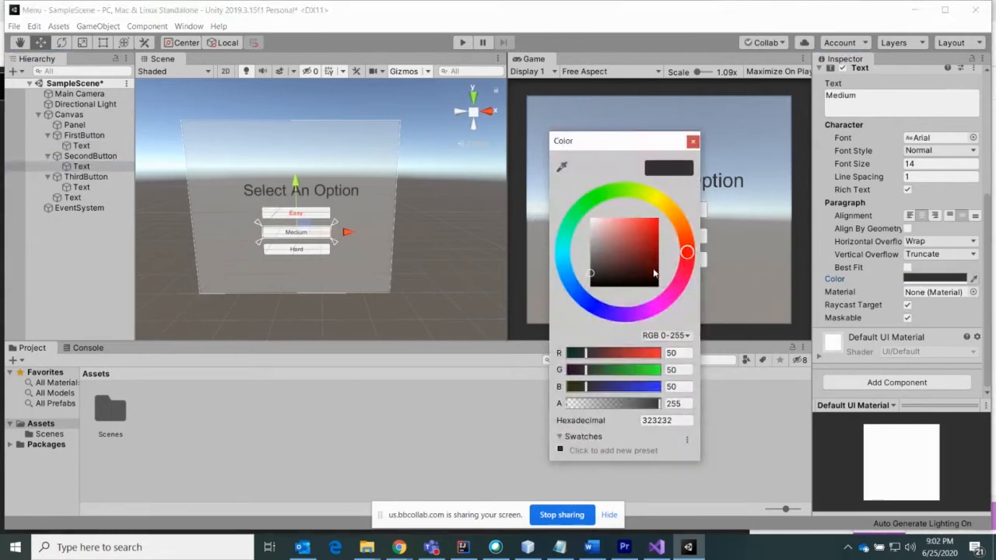
pyautogui.click(606, 192)
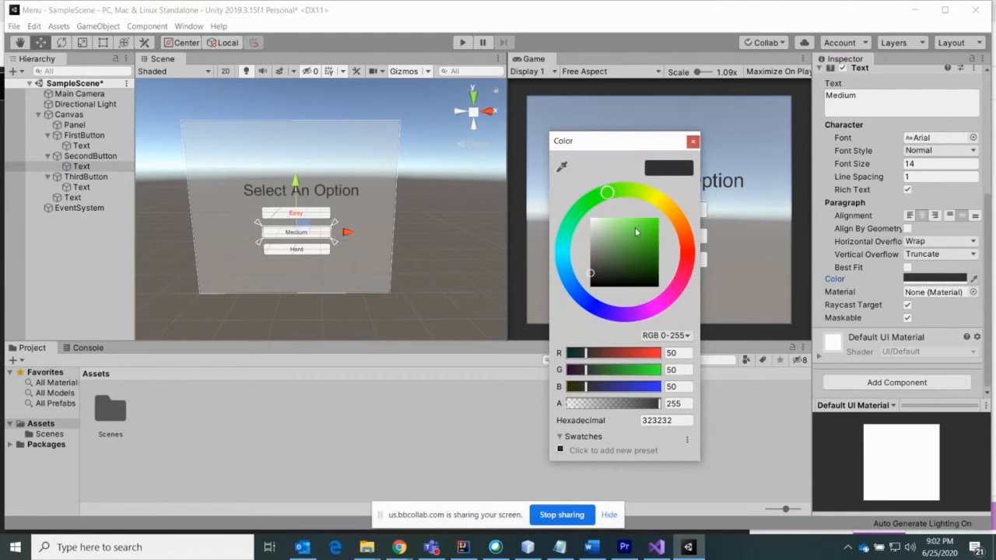
pyautogui.click(652, 223)
pyautogui.click(693, 141)
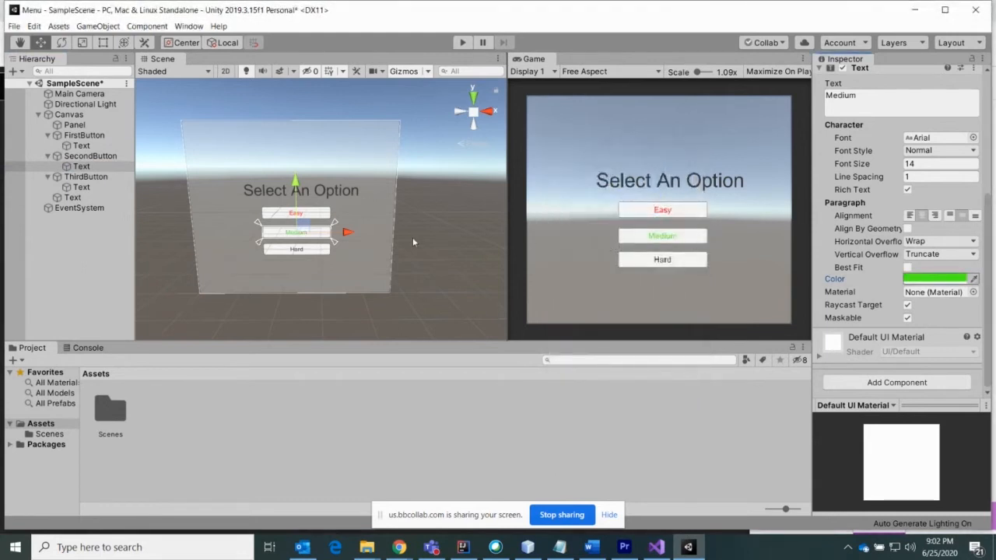
# - Set the text colour of ThirdButton's Hard label to blue
pyautogui.click(81, 187)
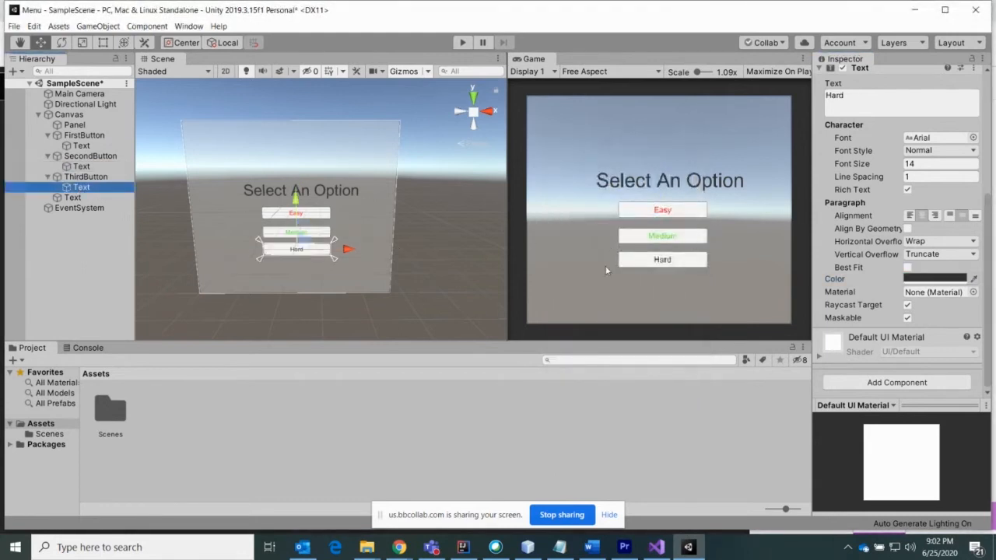
pyautogui.click(934, 278)
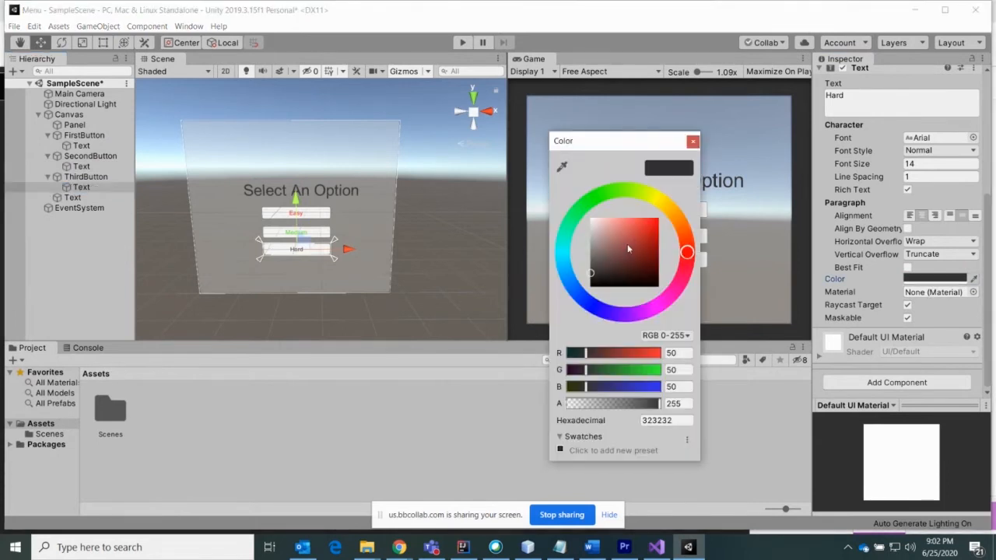
pyautogui.click(589, 302)
pyautogui.click(652, 230)
pyautogui.press('Return')
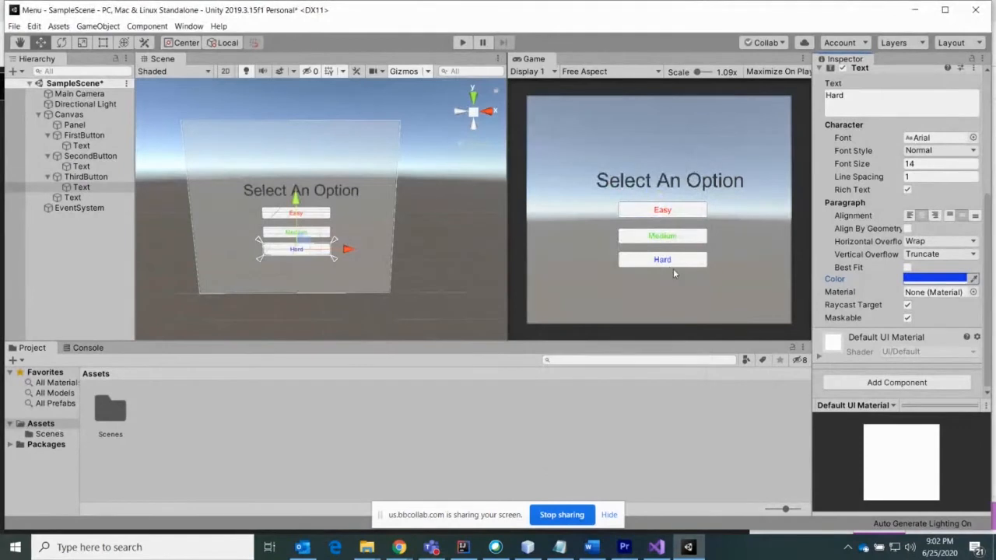
pyautogui.scroll(5, 869, 265)
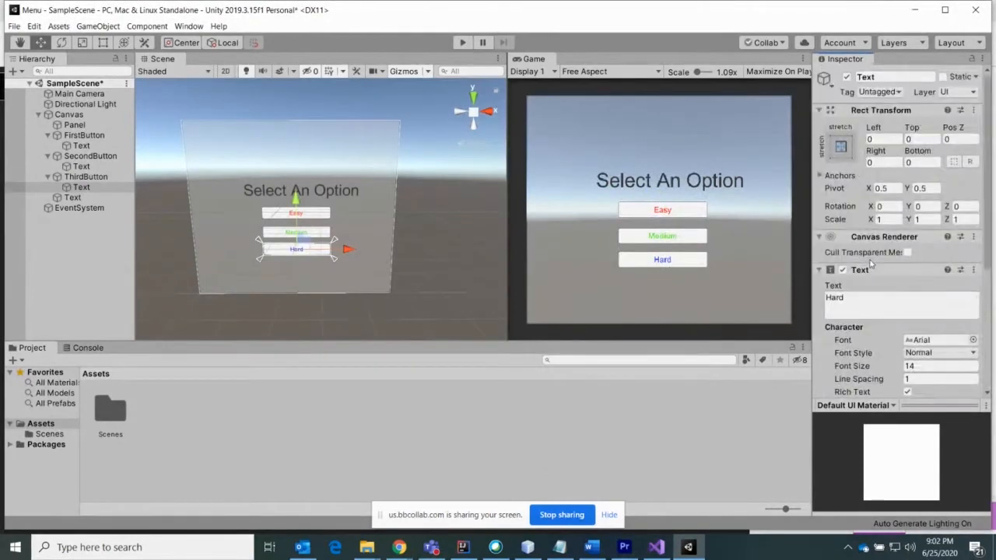
pyautogui.scroll(-5, 869, 264)
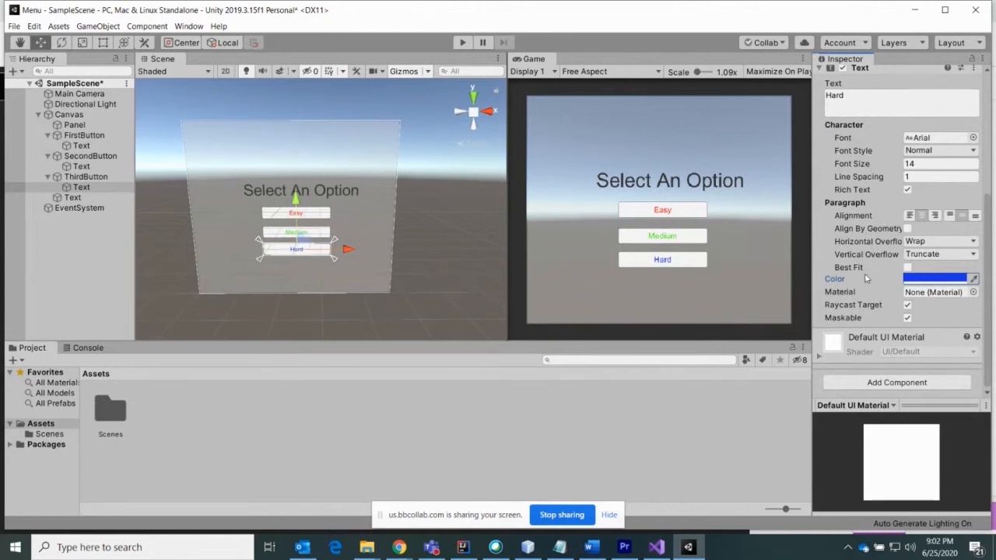
pyautogui.scroll(5, 861, 276)
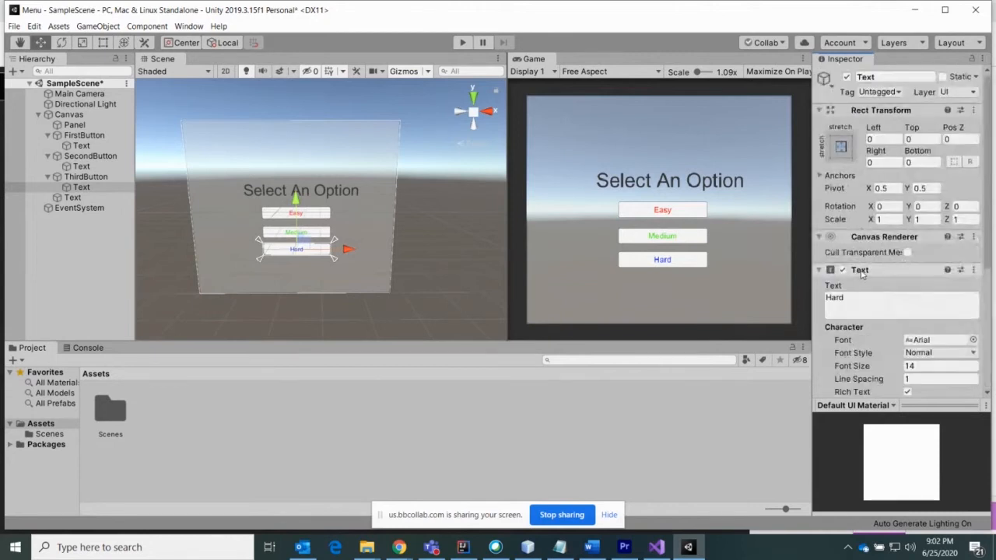
# - Set FirstButton's normal colour to yellow, FCFD10
pyautogui.click(90, 139)
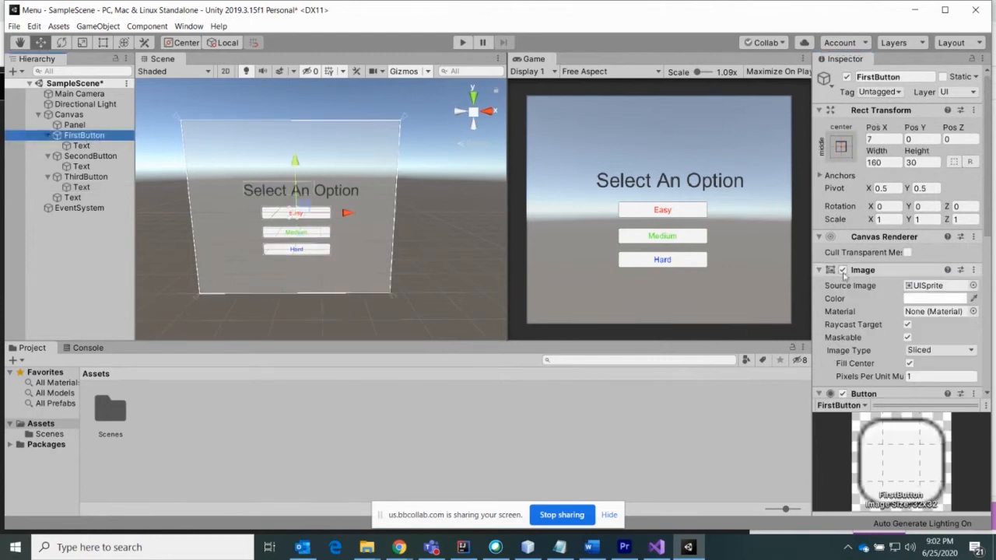
pyautogui.scroll(-5, 880, 280)
pyautogui.scroll(3, 875, 280)
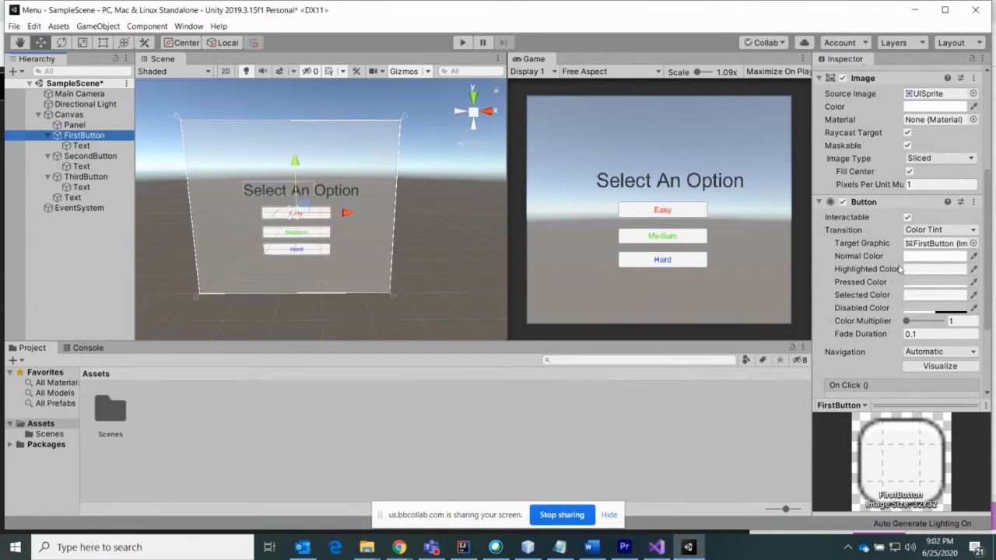
pyautogui.click(926, 257)
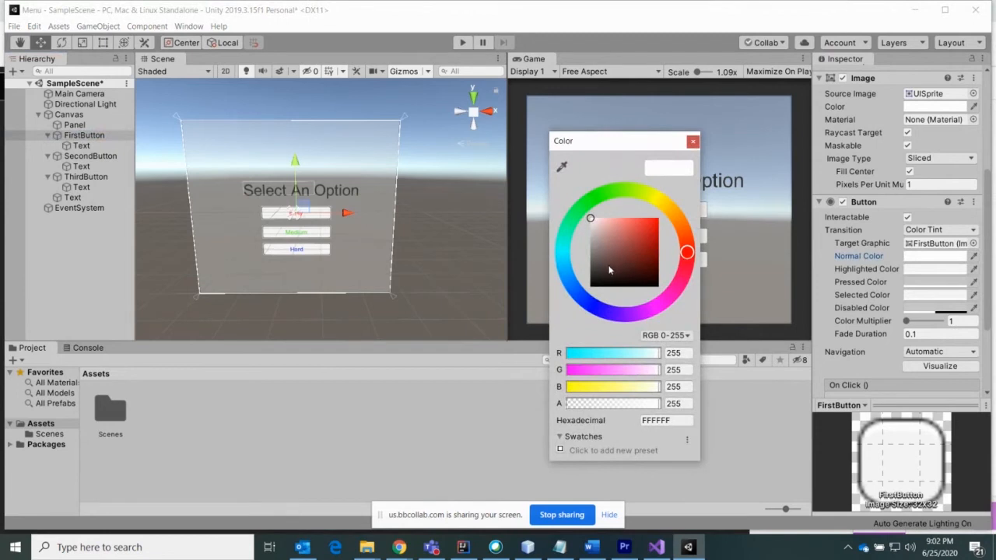
pyautogui.click(655, 199)
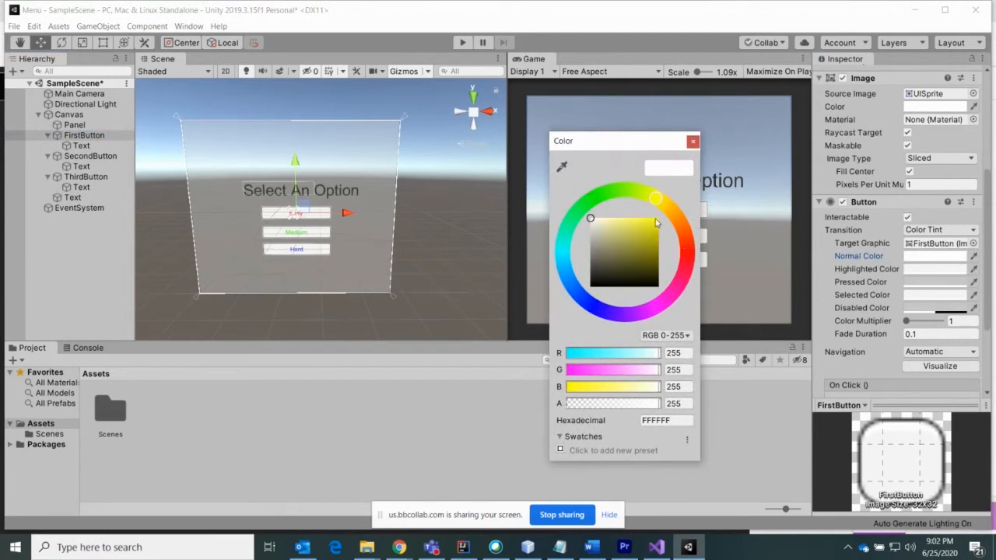
pyautogui.click(655, 220)
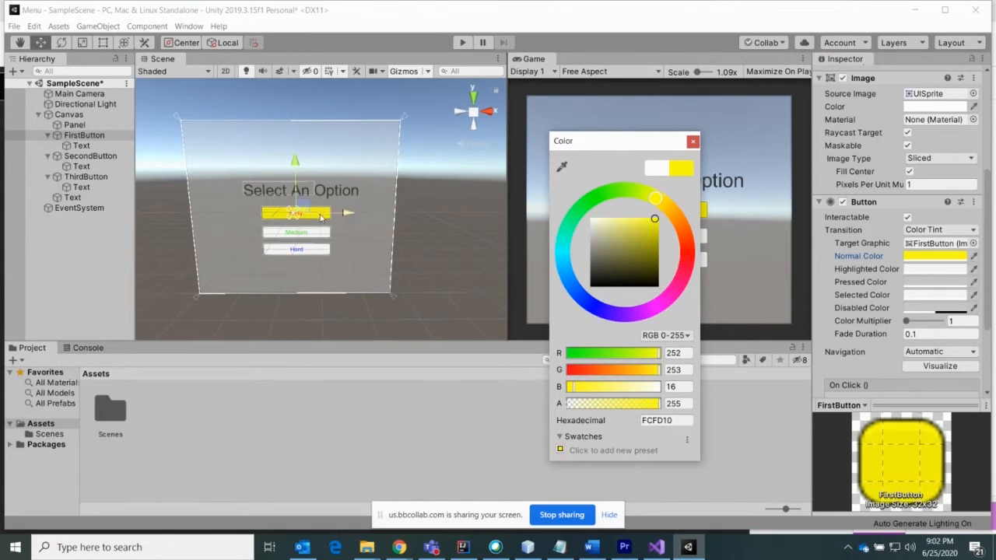
# - Copy the hexadecimal code of FirstButton's yellow normal colour and close the colour picker
pyautogui.click(679, 421)
pyautogui.hotkey('ctrl', 'c')
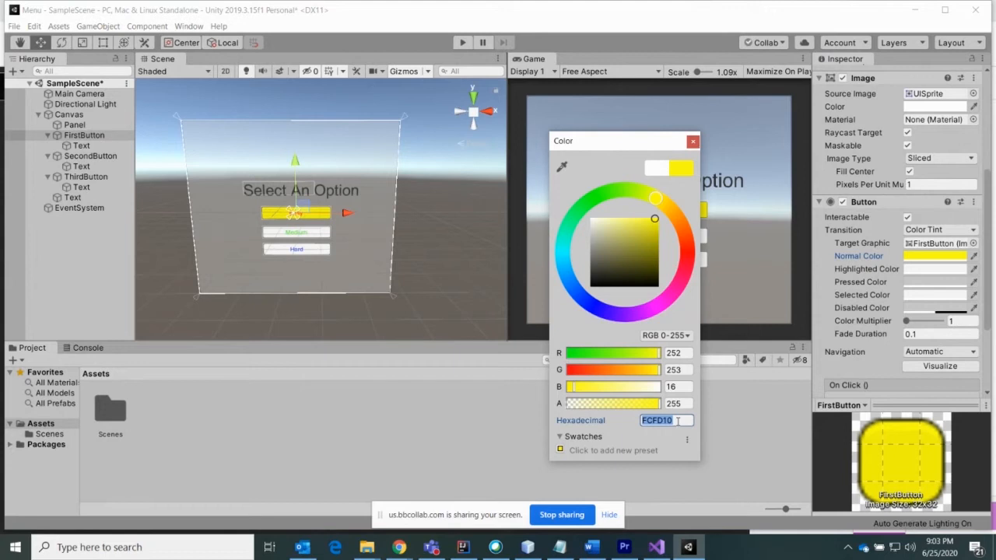
pyautogui.click(693, 141)
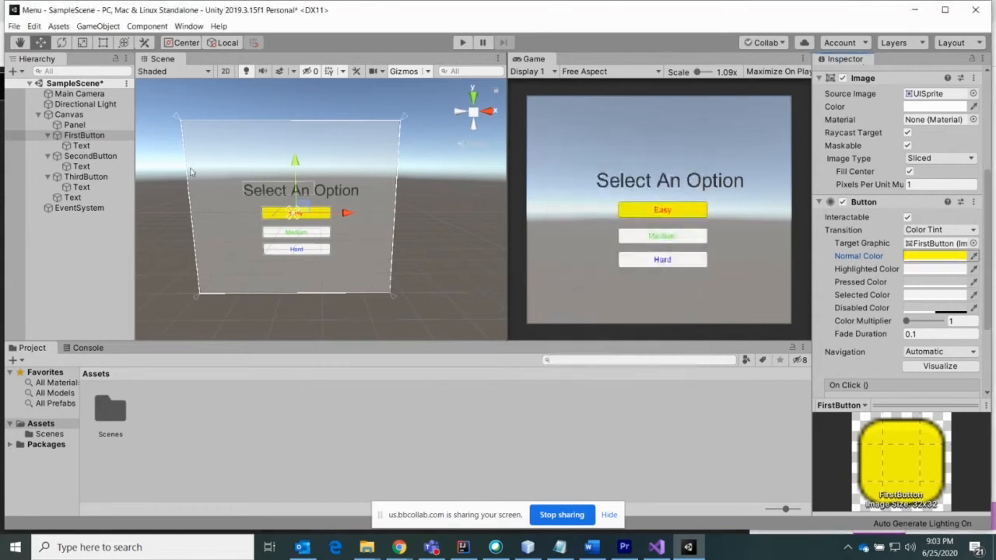
# - Set SecondButton's normal colour to the copied yellow, FCFD10, and close the colour picker
pyautogui.click(90, 156)
pyautogui.click(922, 256)
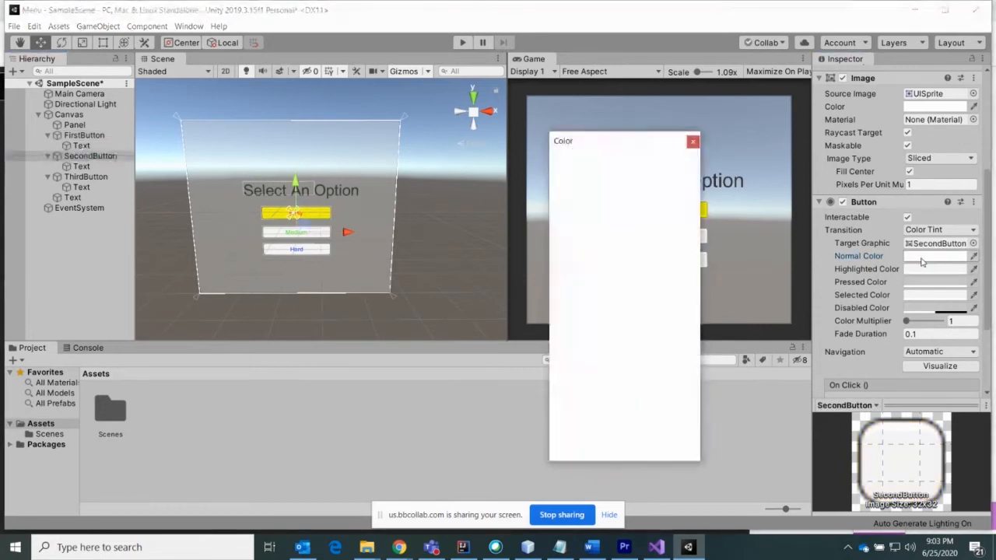
pyautogui.click(661, 420)
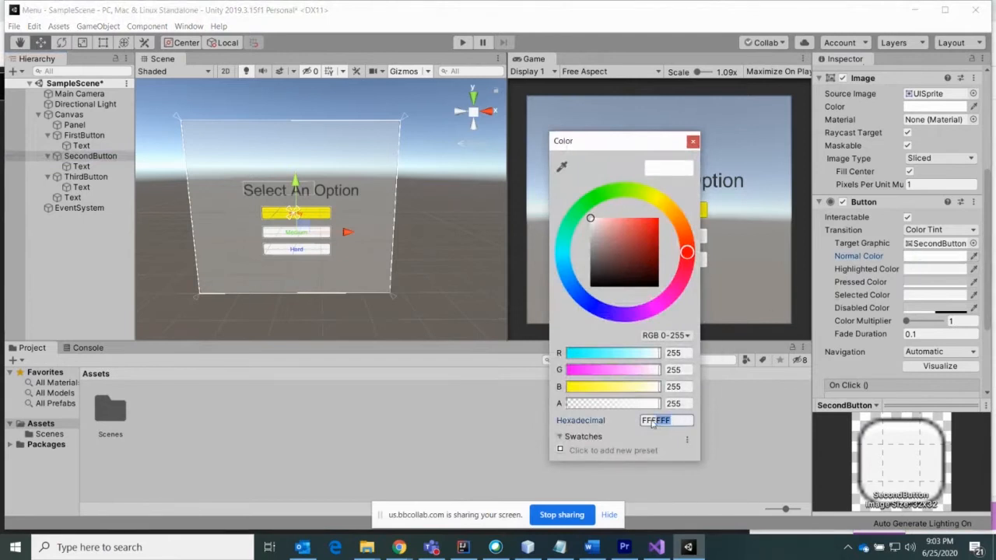
pyautogui.hotkey('ctrl', 'v')
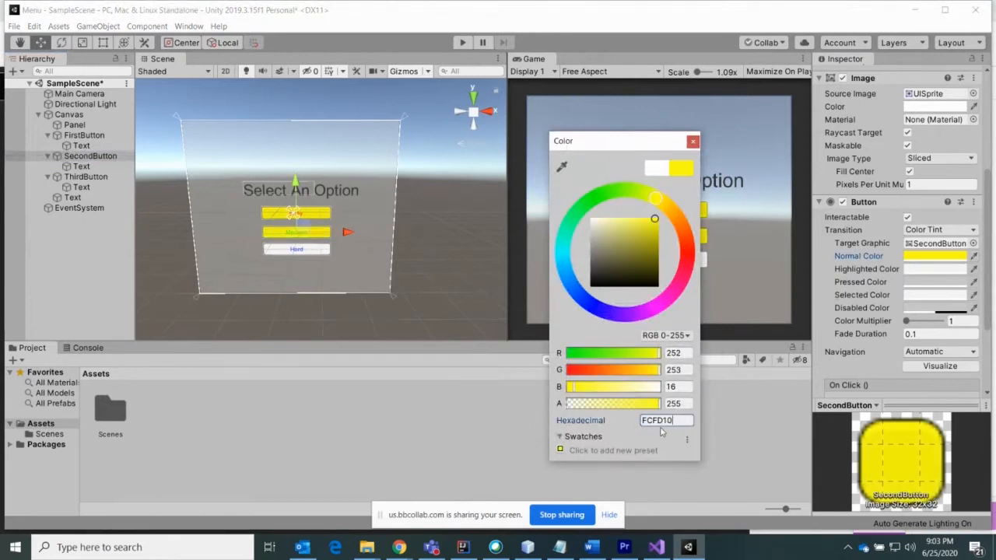
pyautogui.click(692, 140)
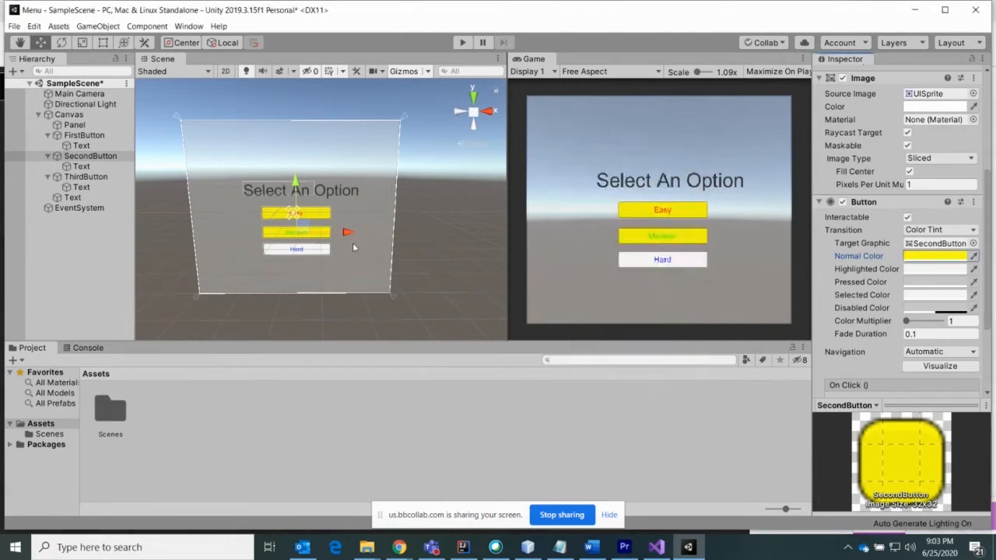
# - Set ThirdButton's normal colour to the copied yellow, FCFD10, and close the colour picker
pyautogui.click(86, 177)
pyautogui.click(934, 256)
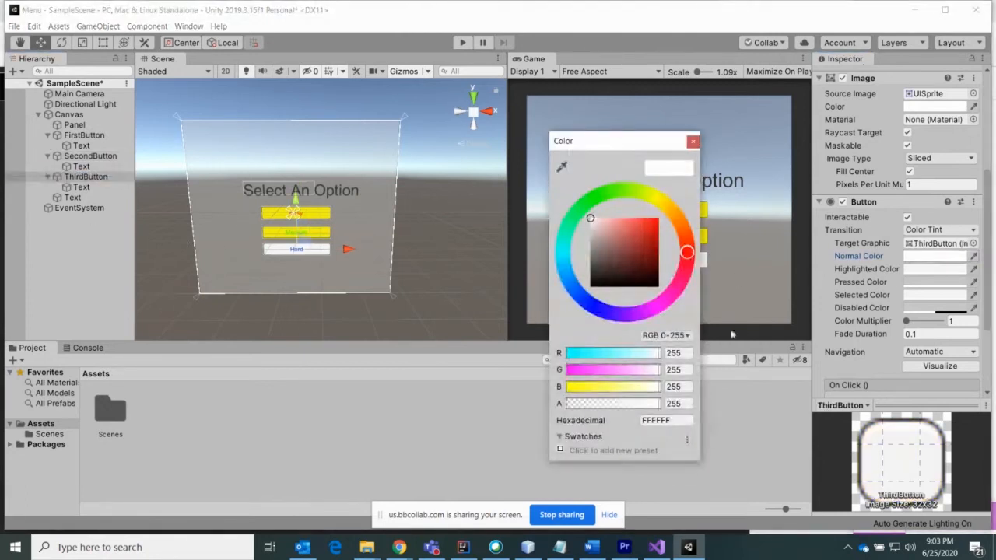
pyautogui.click(679, 420)
pyautogui.hotkey('ctrl', 'v')
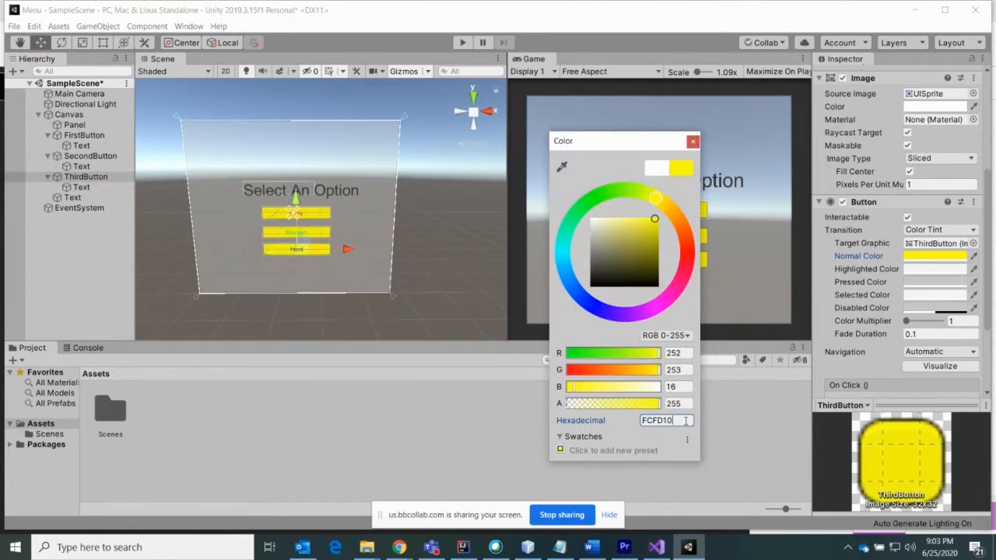
pyautogui.click(692, 140)
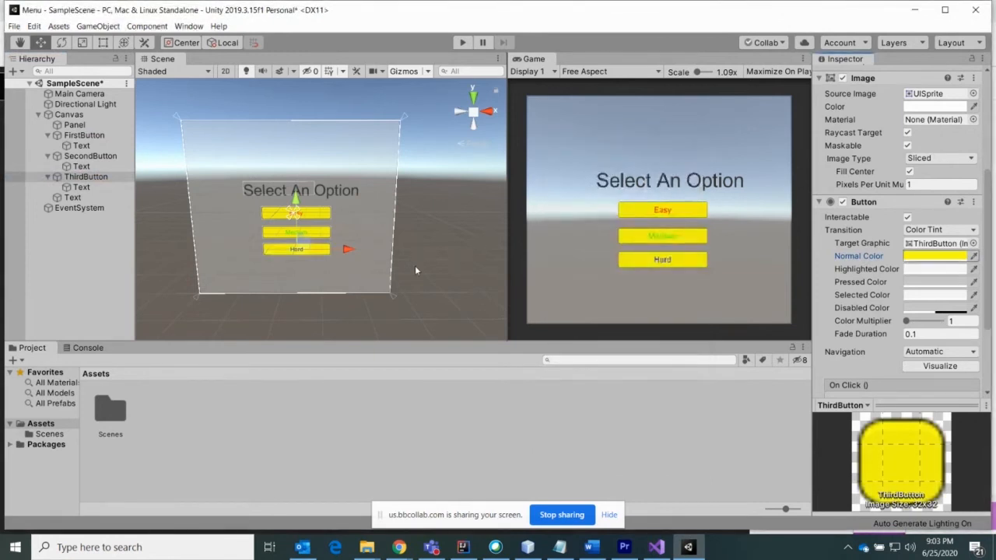
pyautogui.keyDown('alt'); pyautogui.moveTo(387, 263); pyautogui.dragTo(432, 200); pyautogui.keyUp('alt')
pyautogui.click(432, 201)
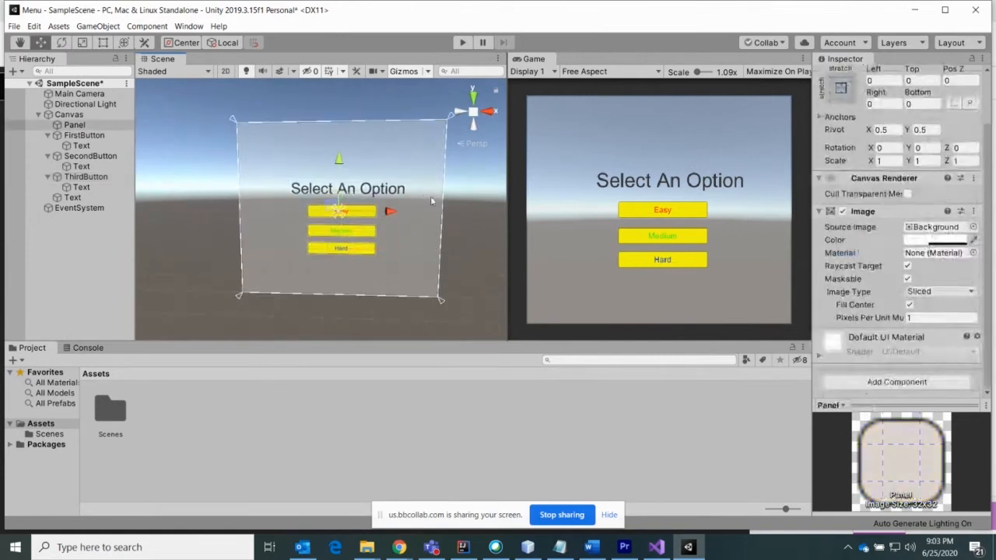
pyautogui.click(445, 212)
pyautogui.keyDown('alt'); pyautogui.moveTo(431, 242); pyautogui.dragTo(428, 240); pyautogui.keyUp('alt')
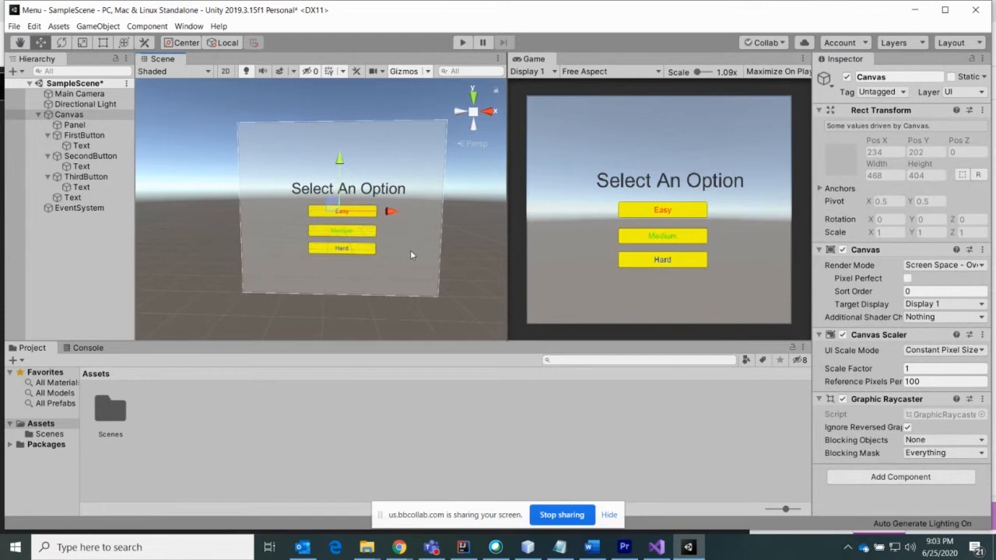
# - Play-test the Easy, Medium and Hard buttons, stop the test and inspect FirstButton's Button component settings
pyautogui.click(462, 42)
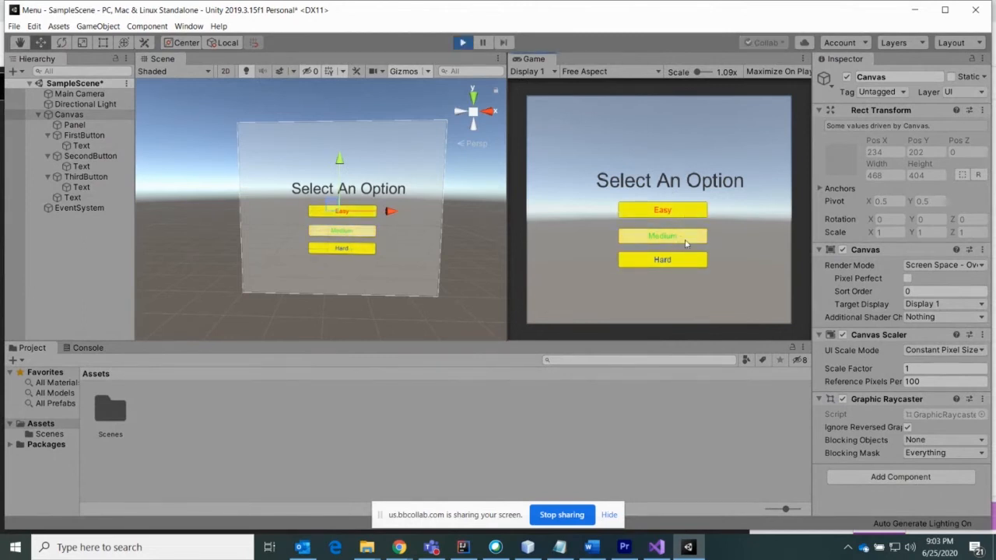
pyautogui.click(686, 245)
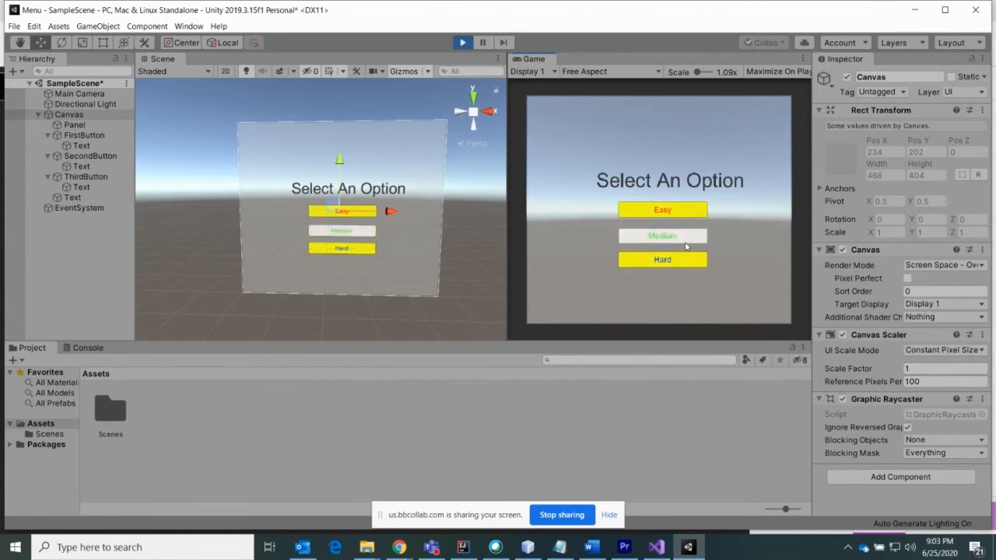
pyautogui.click(688, 212)
pyautogui.click(688, 235)
pyautogui.click(687, 260)
pyautogui.click(688, 212)
pyautogui.click(690, 259)
pyautogui.click(462, 42)
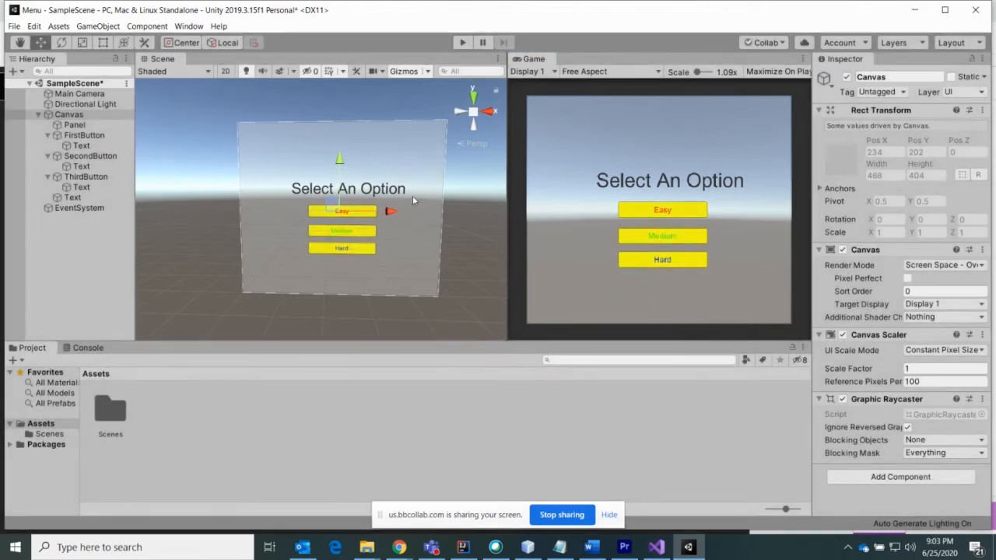
pyautogui.click(105, 136)
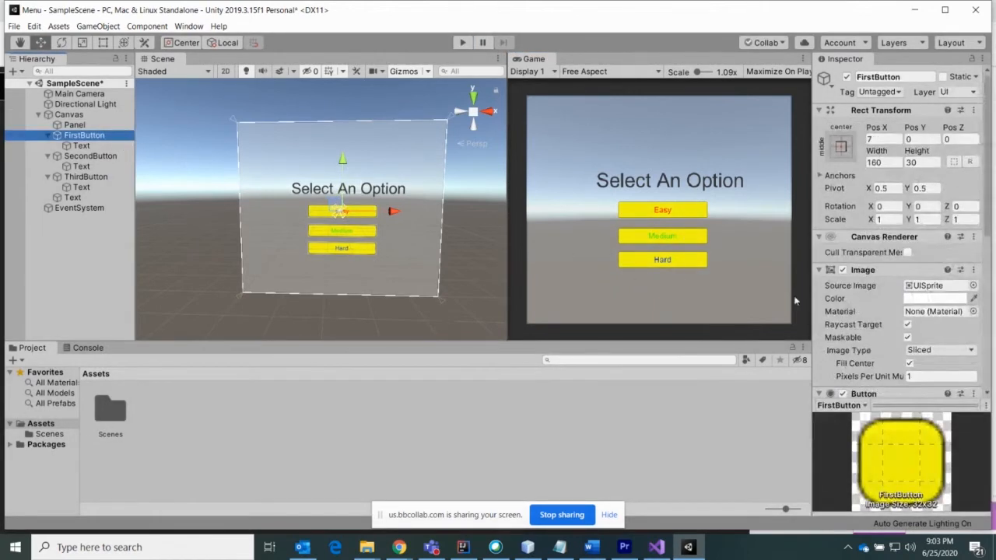
pyautogui.scroll(-5, 902, 233)
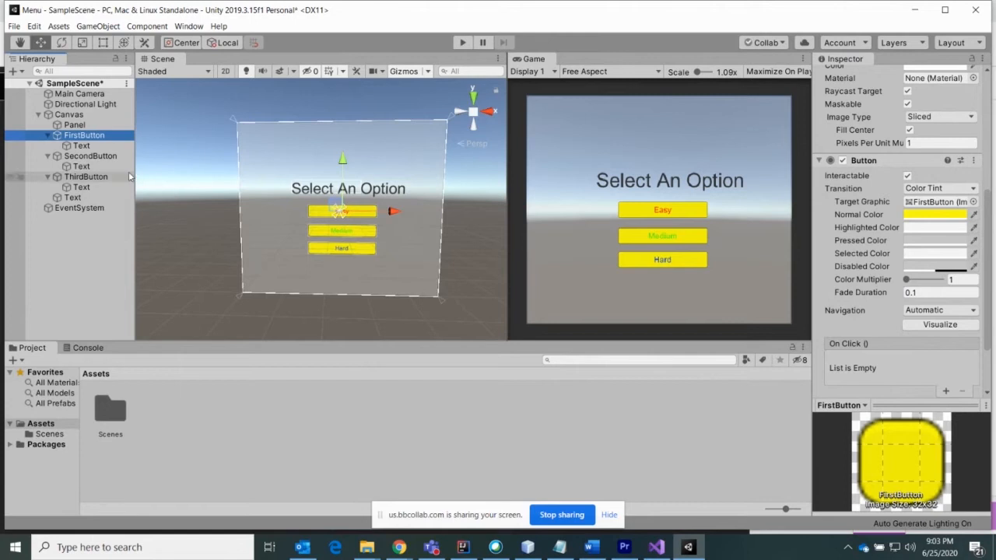
# - Set the Panel's image colour to blue, 2051E7, and close the colour picker
pyautogui.click(91, 125)
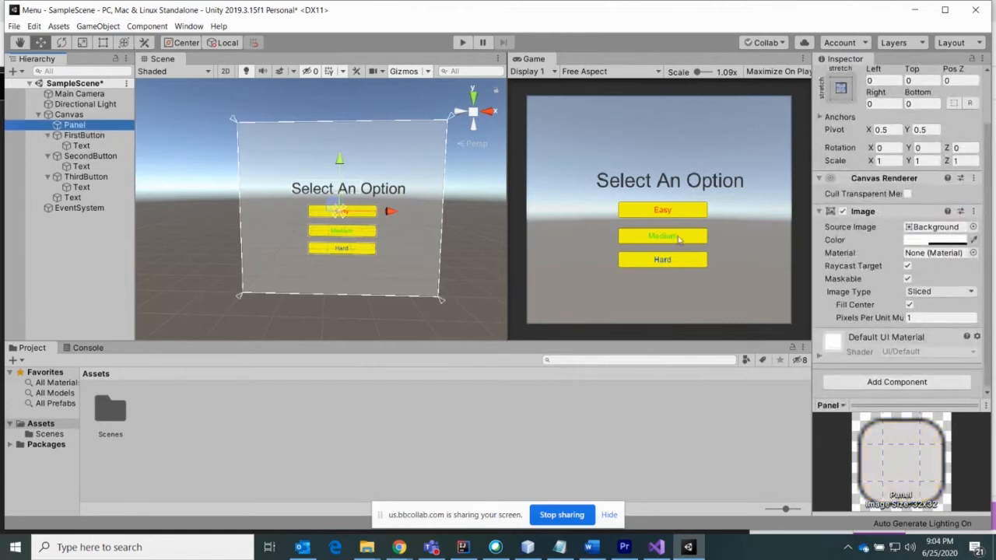
pyautogui.click(929, 241)
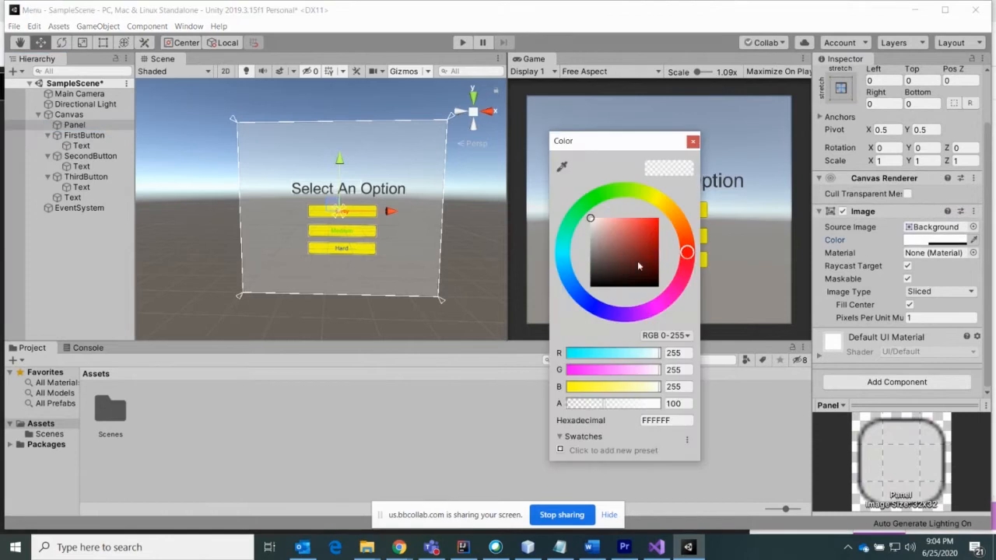
pyautogui.click(582, 296)
pyautogui.click(650, 227)
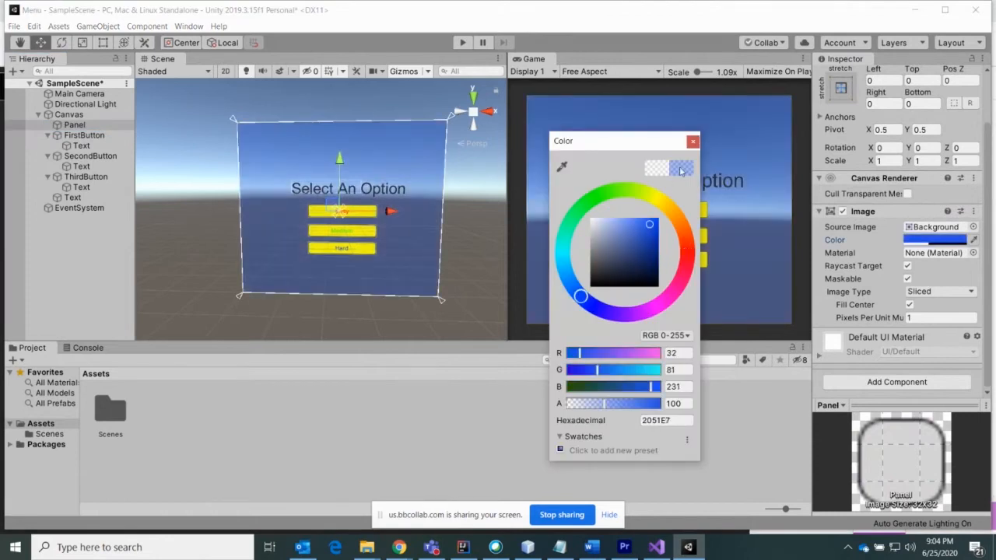
pyautogui.click(692, 142)
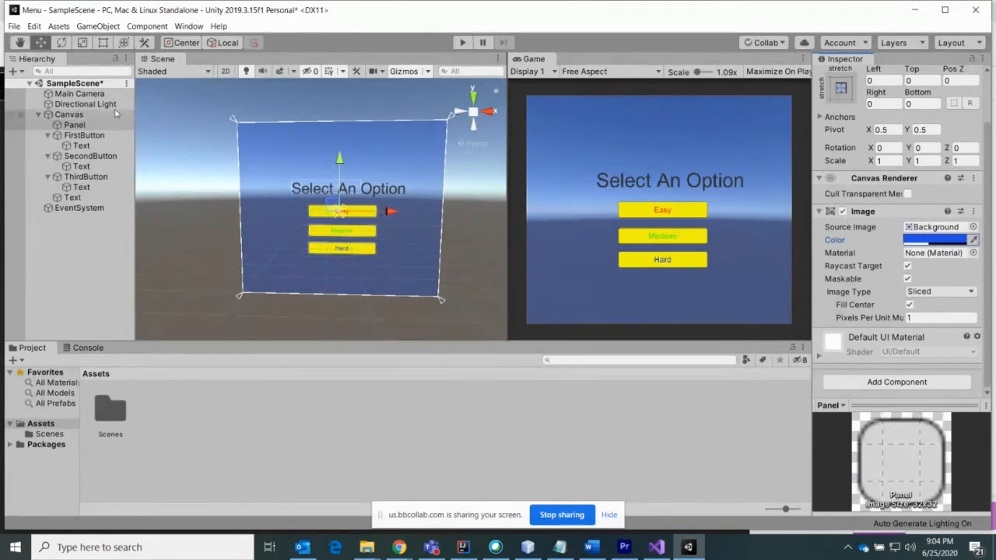
# - Set the Main Camera's clear flags to Solid Color
pyautogui.click(78, 93)
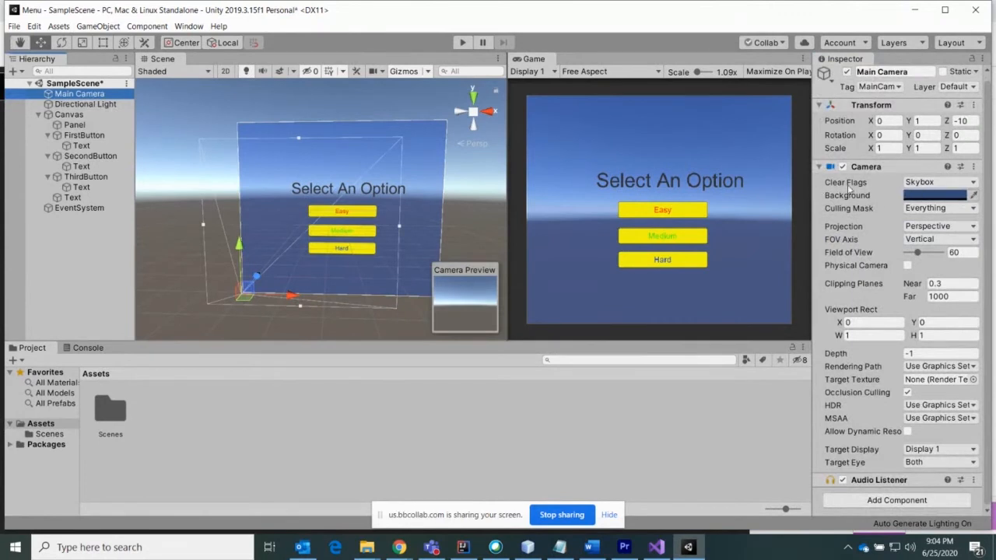
pyautogui.click(919, 183)
pyautogui.click(918, 206)
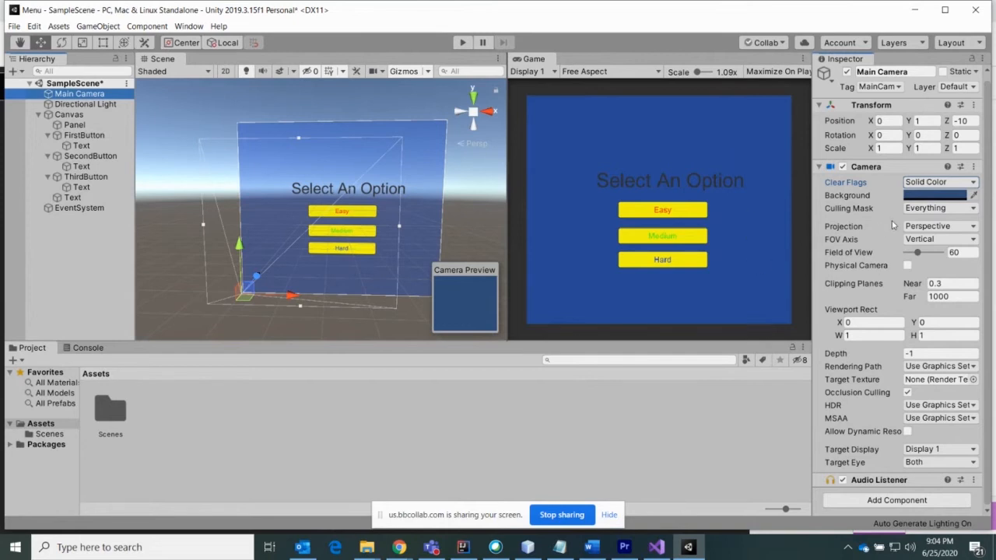
# - Set the Main Camera's background to a bright, saturated blue and close the colour picker
pyautogui.click(969, 208)
pyautogui.click(951, 195)
pyautogui.click(951, 195)
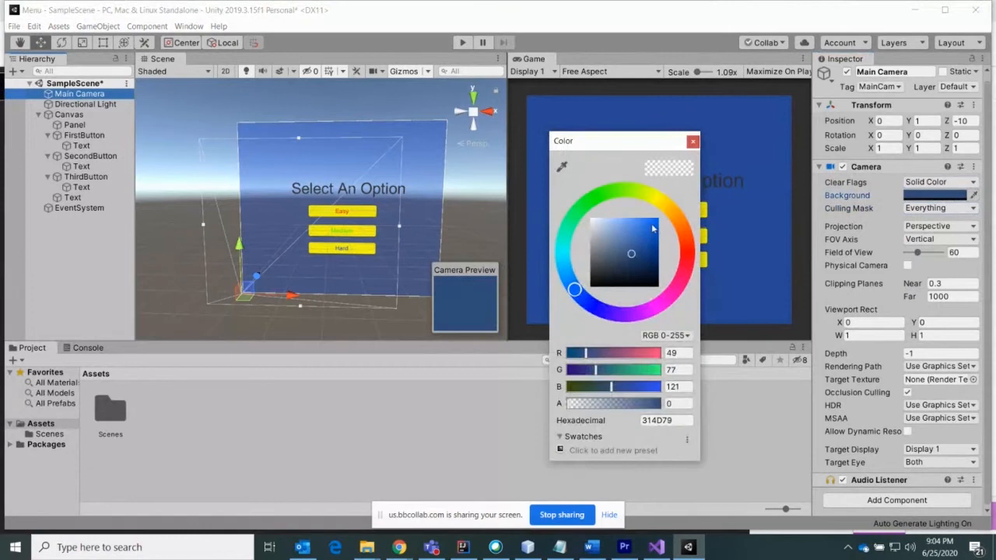
pyautogui.moveTo(652, 226); pyautogui.dragTo(654, 221)
pyautogui.click(692, 141)
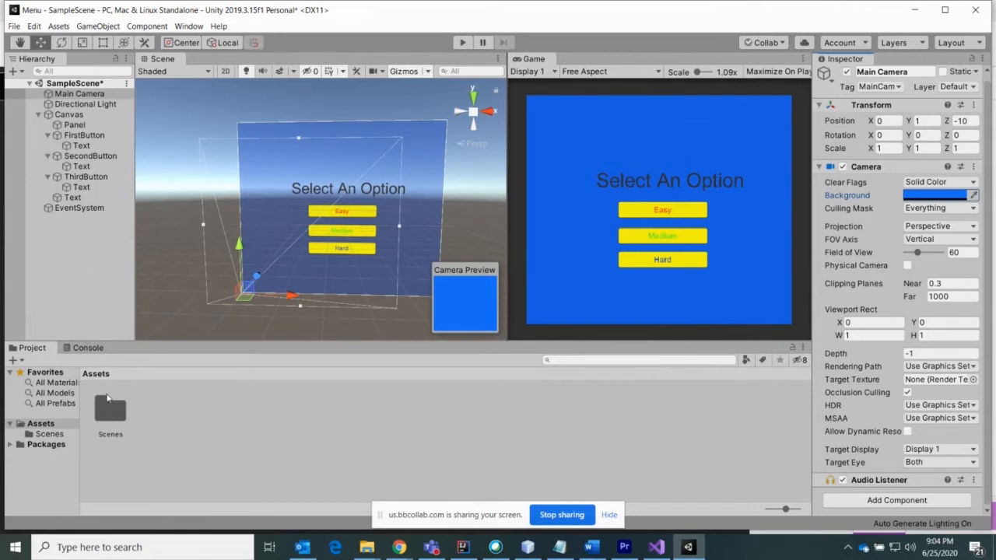
# - Reopen SampleScene from the Scenes folder, saving the modified scene
pyautogui.doubleClick(113, 417)
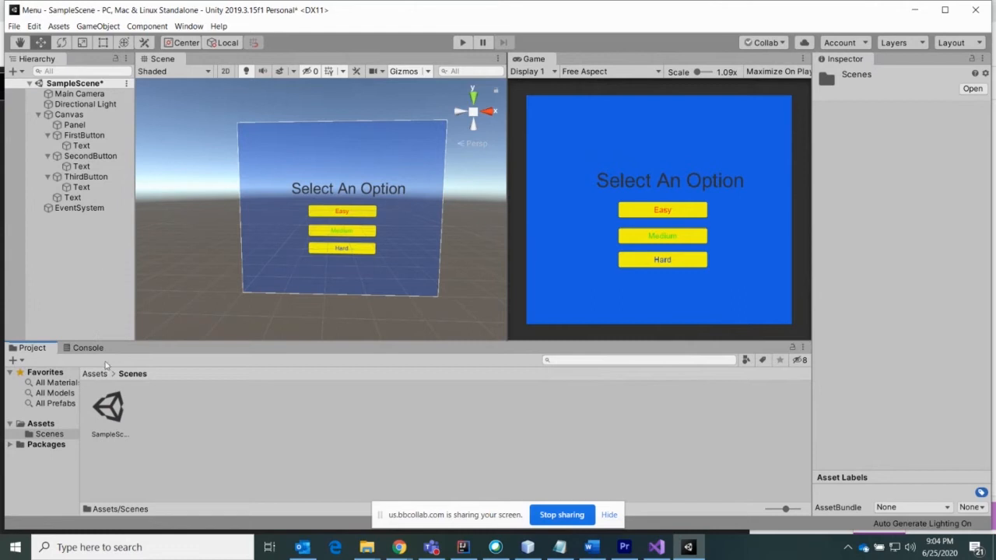
pyautogui.click(114, 412)
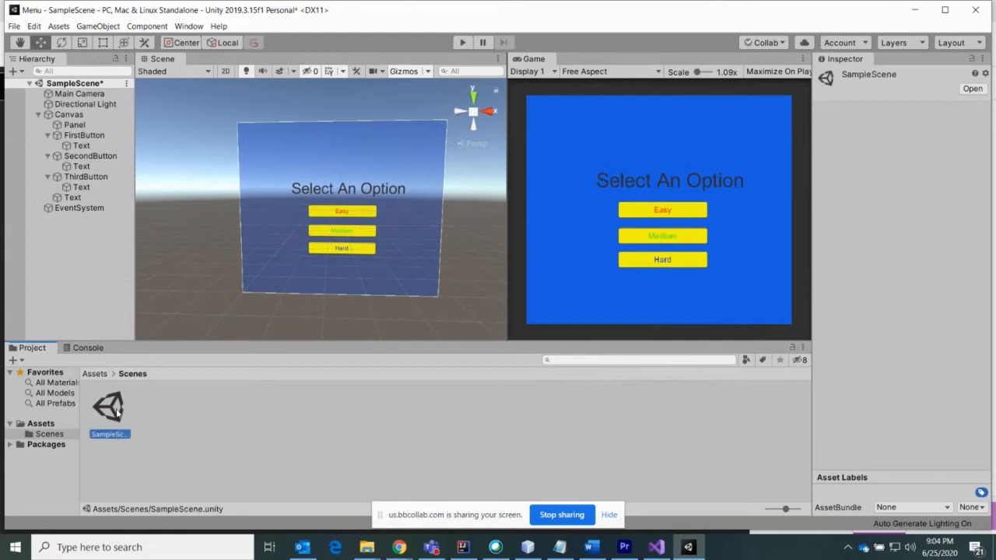
pyautogui.doubleClick(114, 412)
pyautogui.click(486, 297)
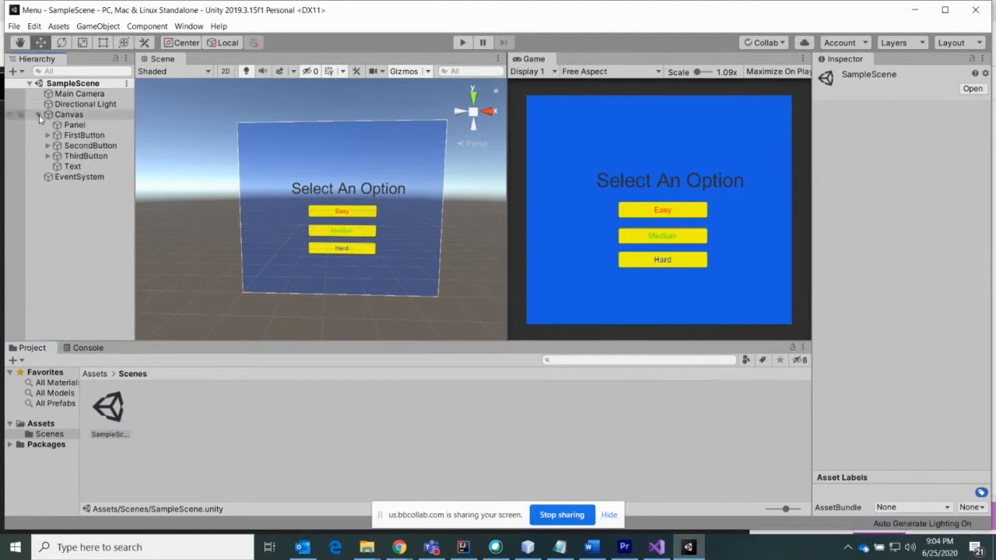
pyautogui.click(117, 404)
pyautogui.click(165, 415)
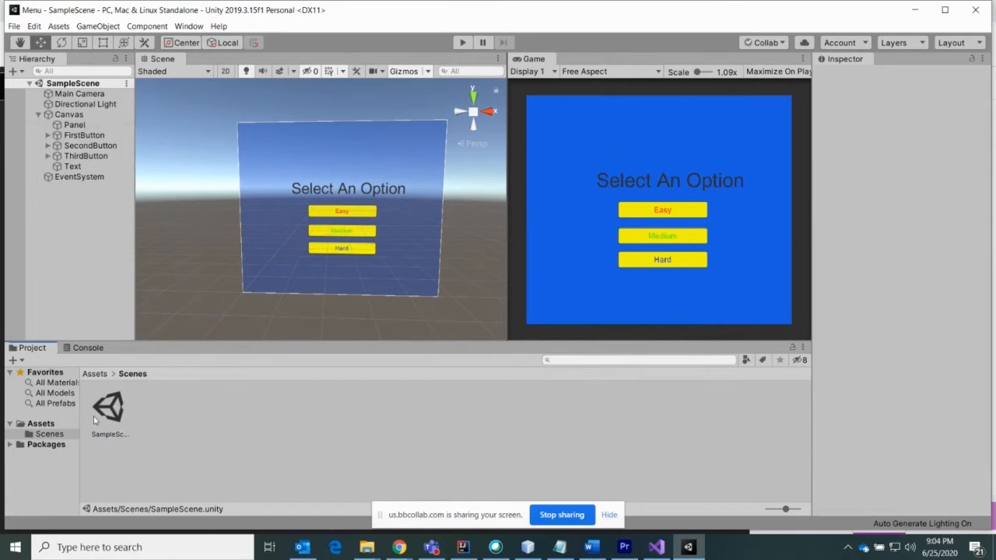
# - Create a new scene named EasyScene in the Scenes folder
pyautogui.rightClick(156, 417)
pyautogui.moveTo(262, 136)
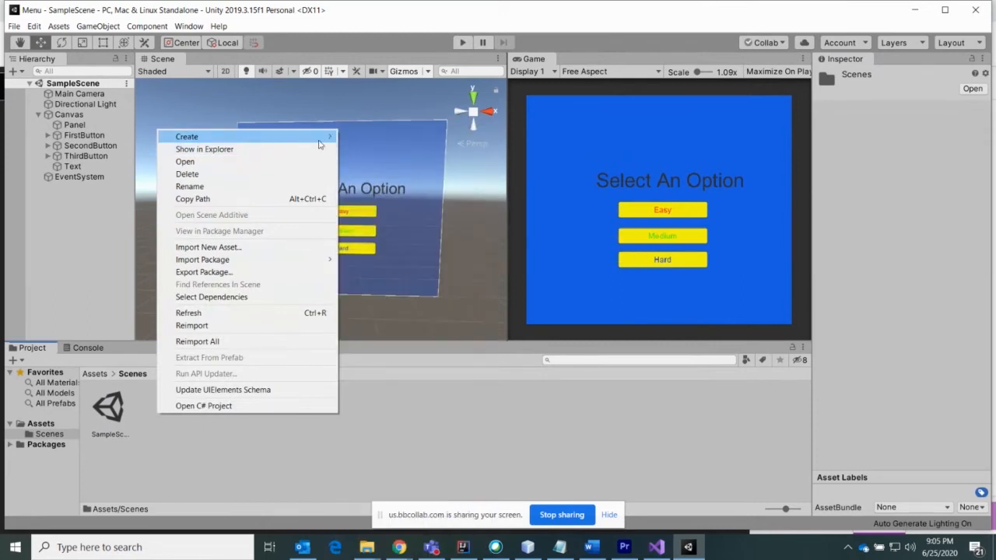
pyautogui.moveTo(319, 144)
pyautogui.click(365, 233)
pyautogui.write('EasyScene')
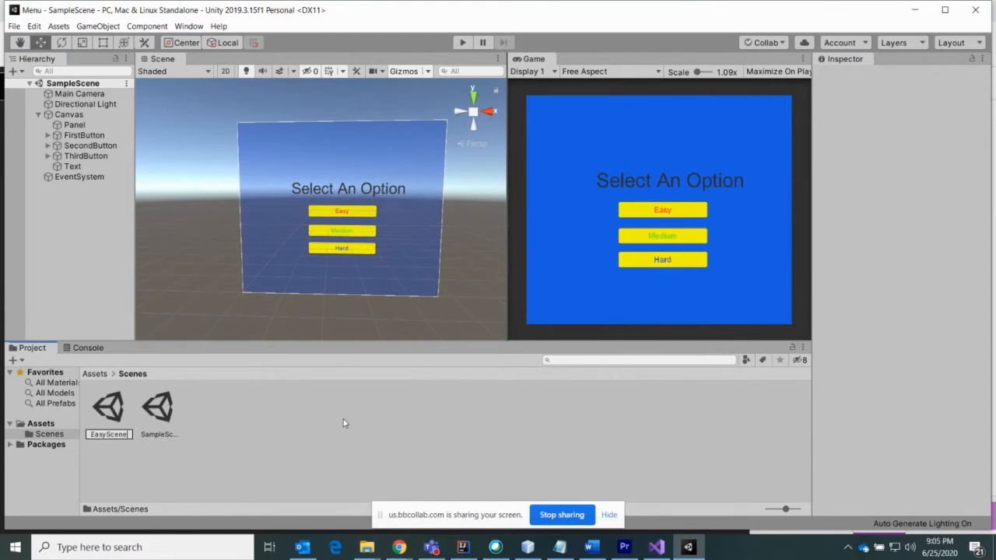
pyautogui.press('Return')
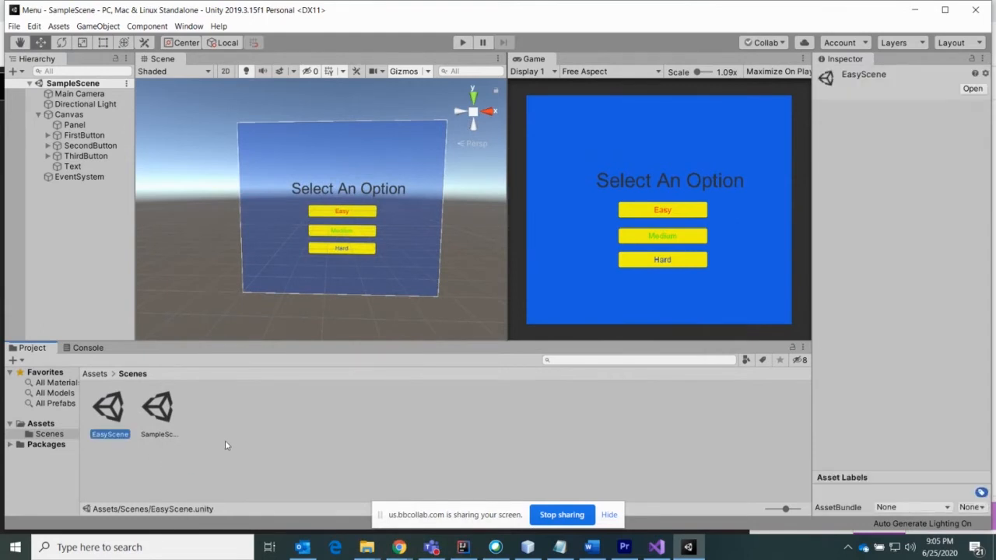
# - Create a new scene named MediumScene in the Scenes folder
pyautogui.rightClick(225, 440)
pyautogui.moveTo(341, 162)
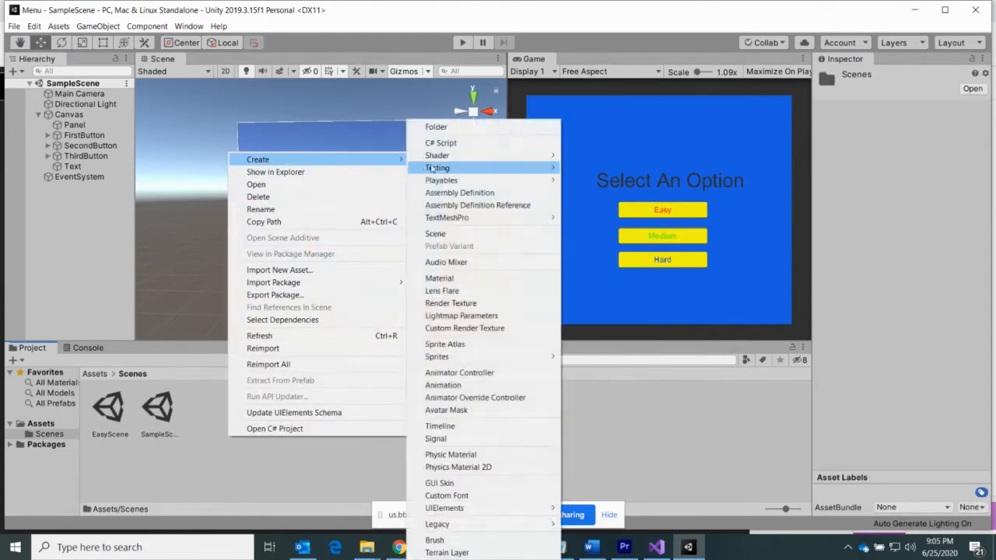
pyautogui.click(447, 232)
pyautogui.write('MediumScene')
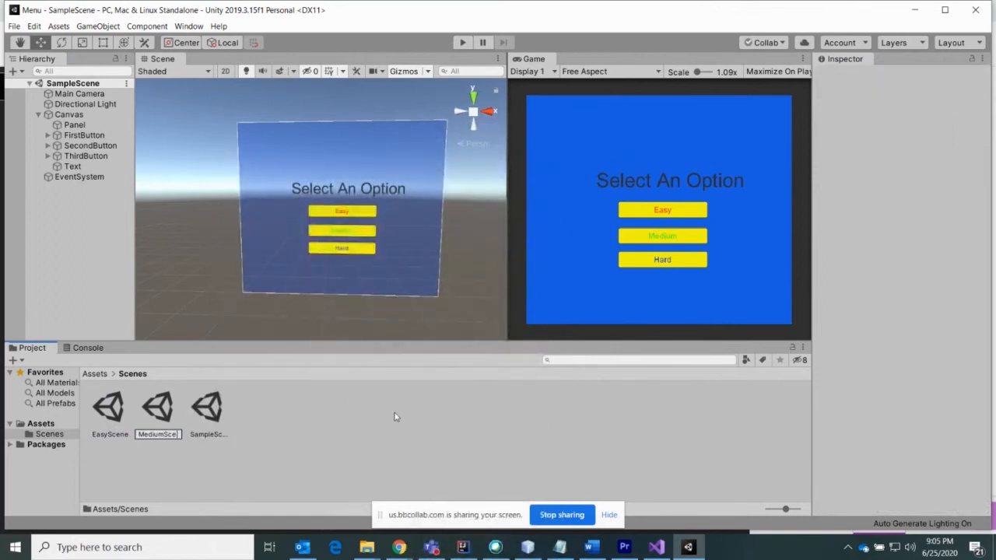
# - Create a new scene named HardScene in the Scenes folder
pyautogui.rightClick(332, 427)
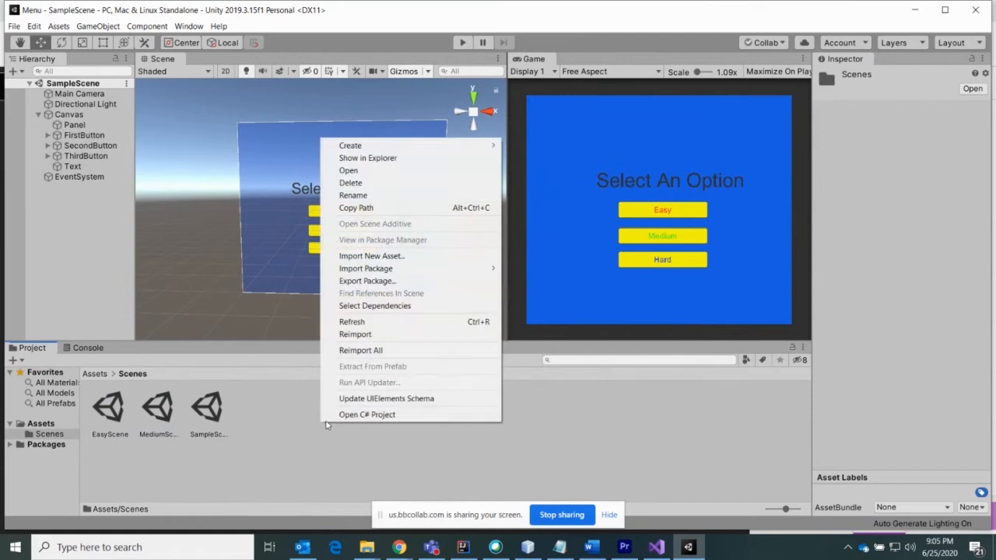
pyautogui.moveTo(428, 147)
pyautogui.click(544, 233)
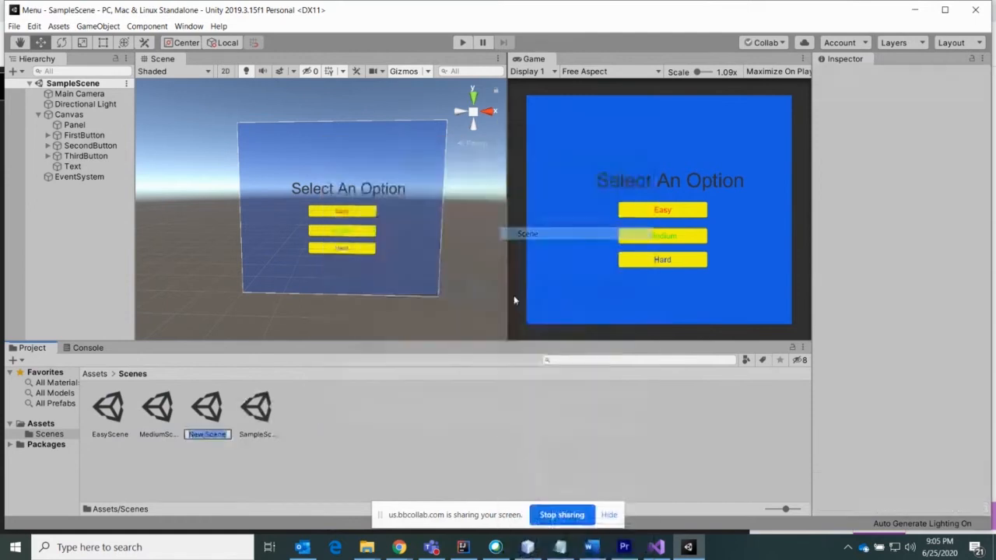
pyautogui.write('HardScene')
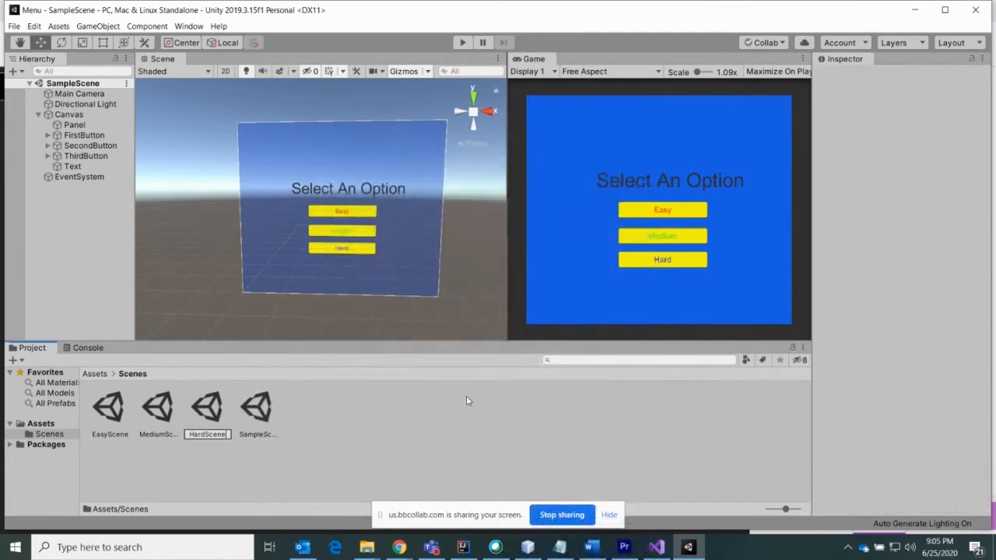
pyautogui.press('Return')
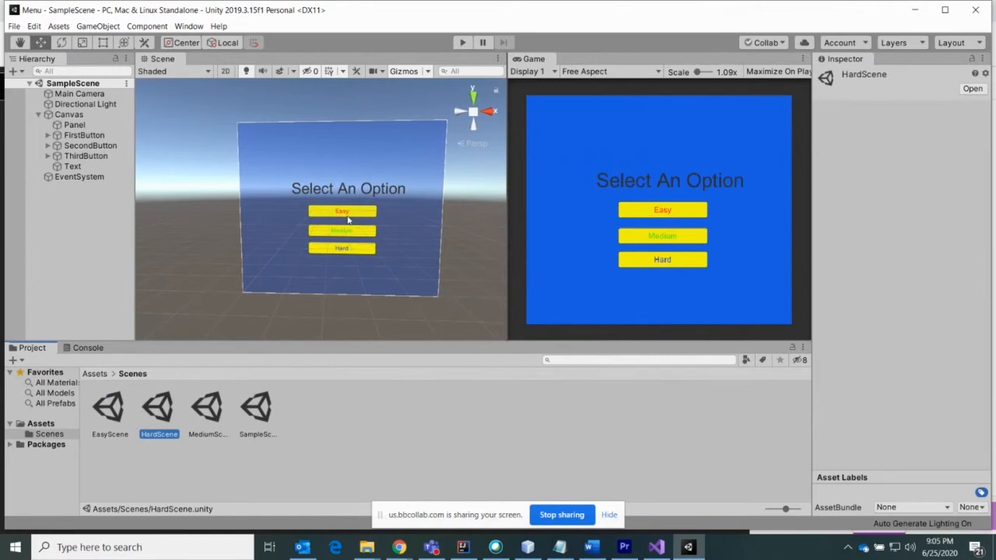
pyautogui.click(113, 414)
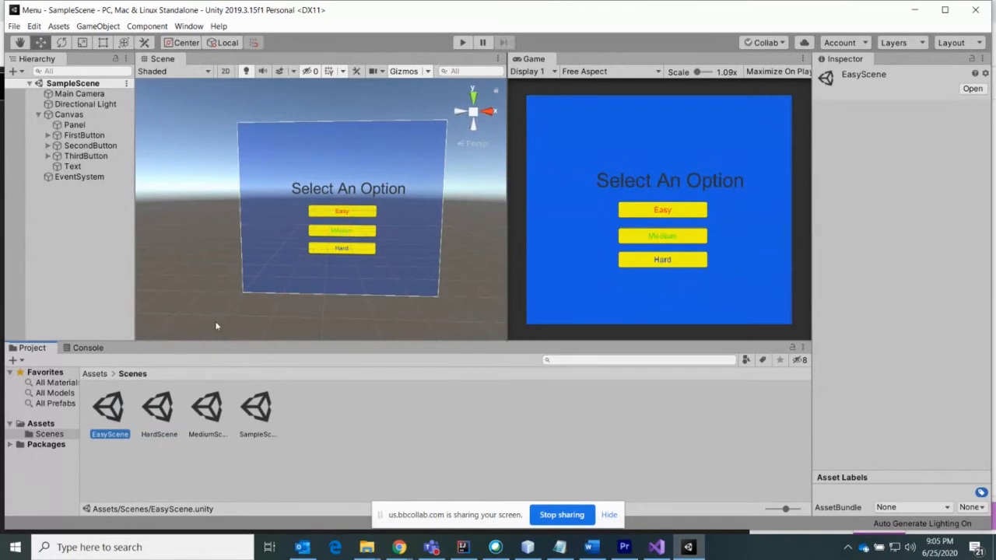
pyautogui.click(207, 410)
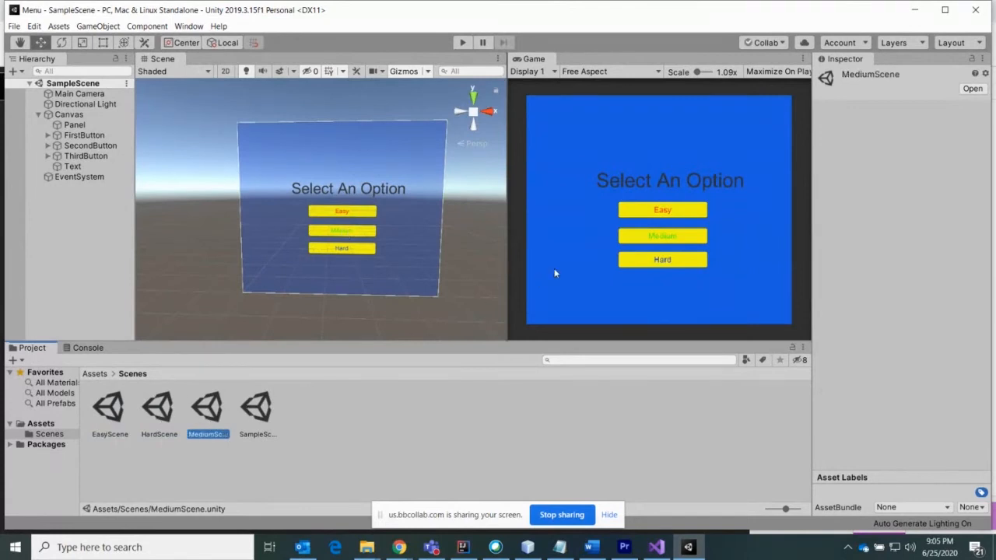
pyautogui.click(167, 418)
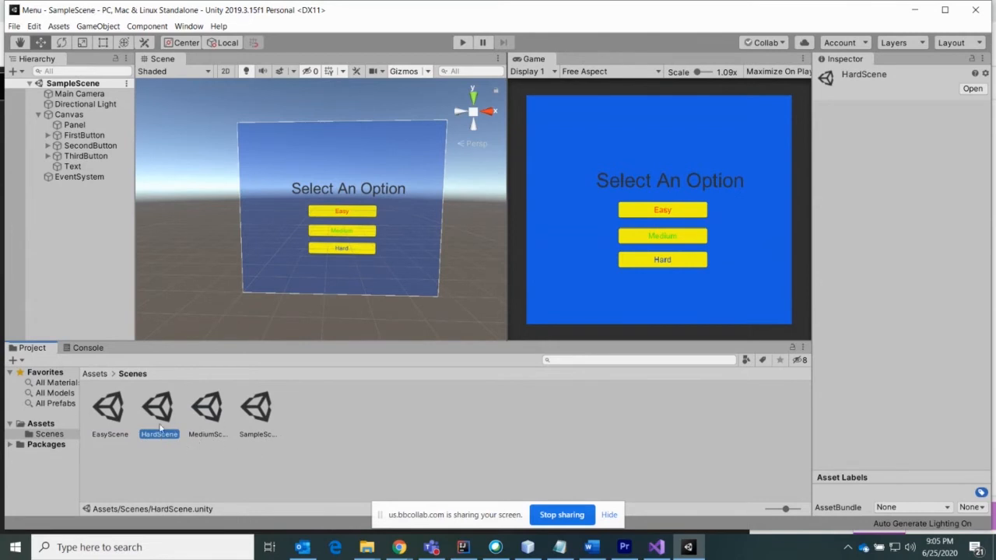
pyautogui.click(260, 411)
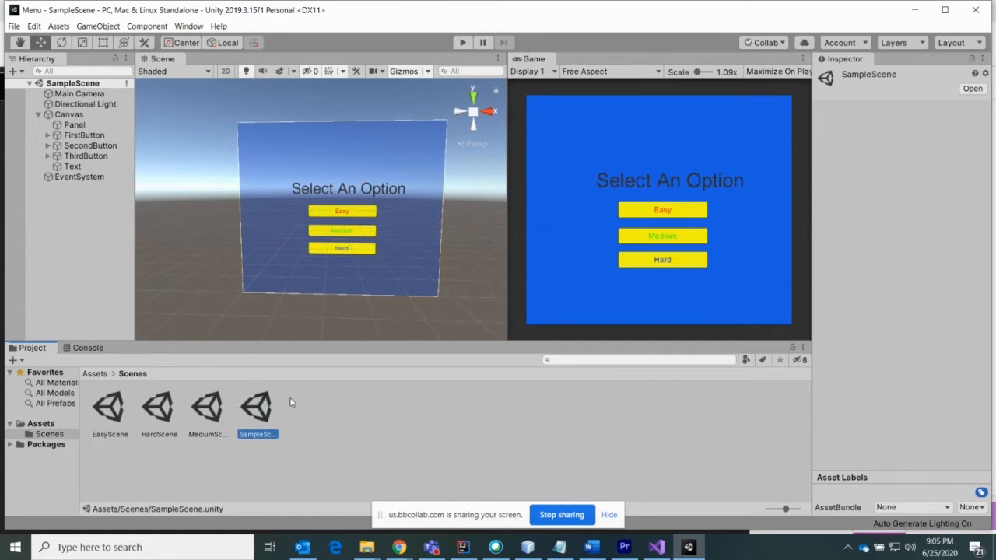
# - Create an empty game object named MenuManager in SampleScene
pyautogui.rightClick(76, 208)
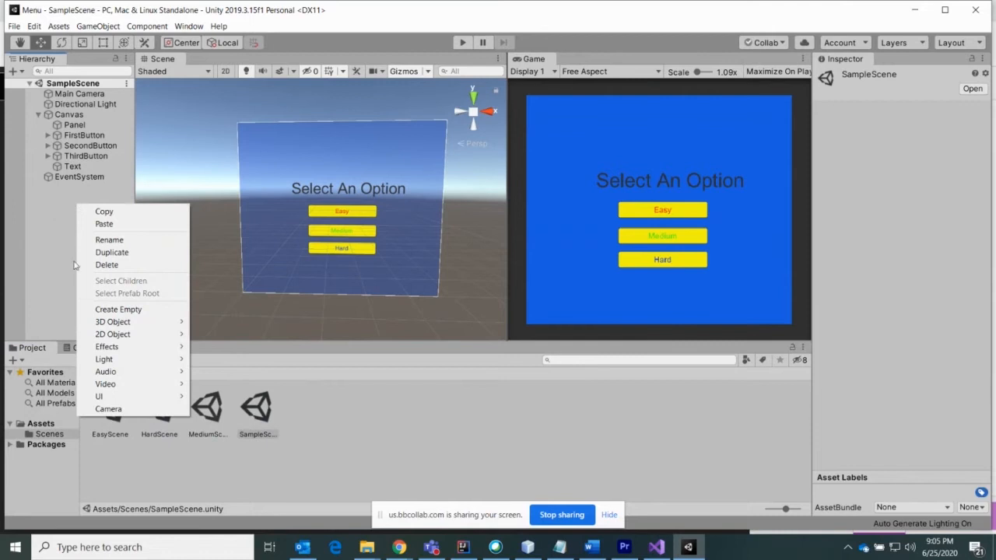
pyautogui.click(118, 310)
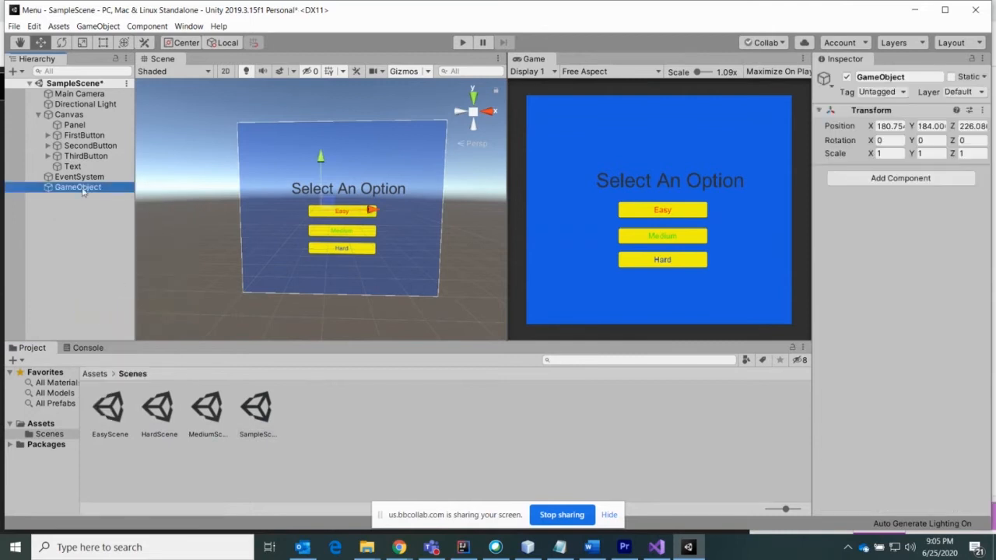
pyautogui.write('Time')
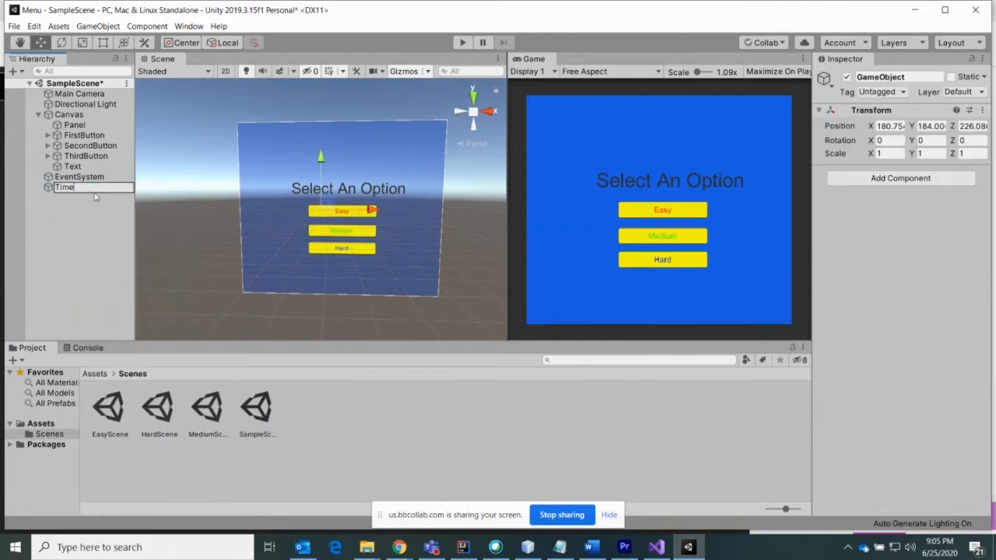
pyautogui.press('BackSpace')
pyautogui.write('MenuManager')
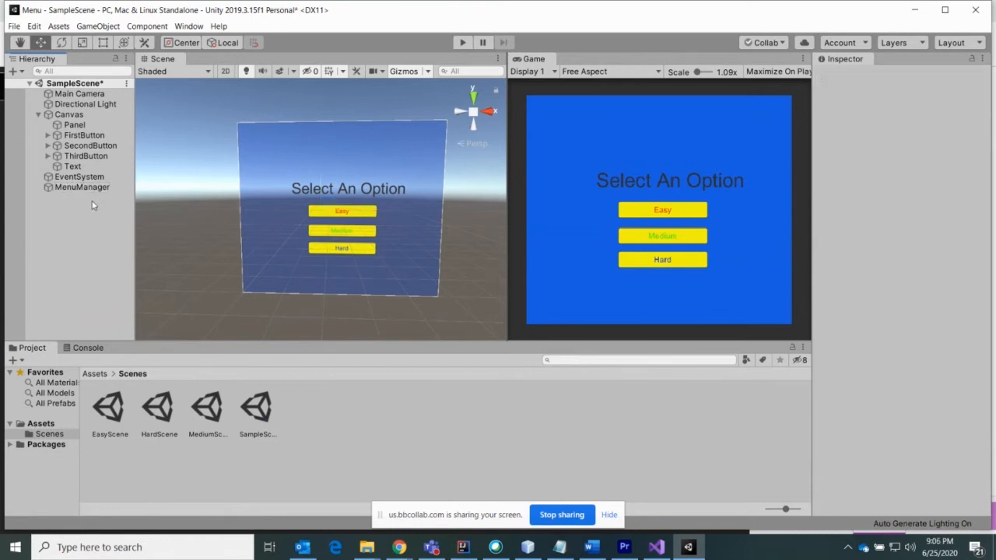
pyautogui.press('Return')
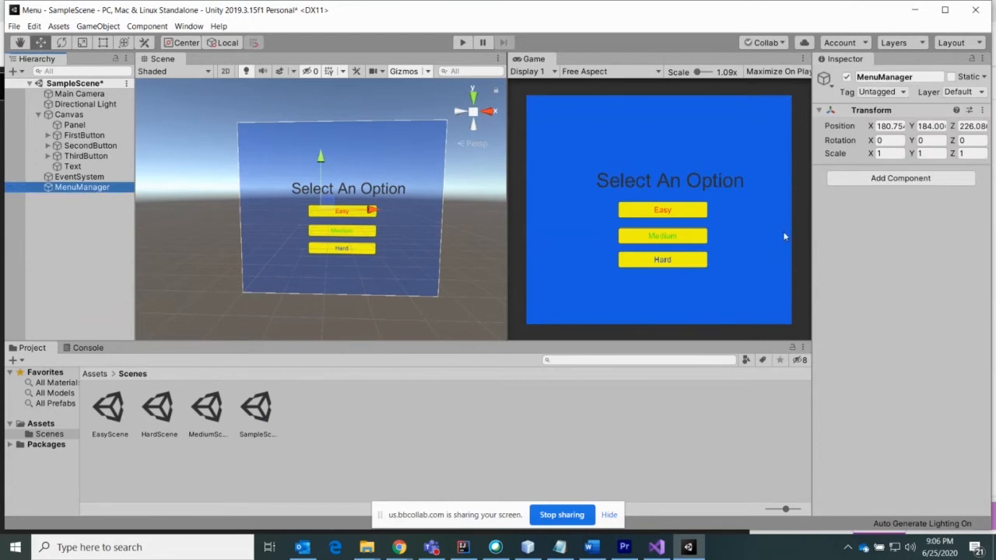
# - Add a new script component named Menu_Buttons to the MenuManager object
pyautogui.click(866, 181)
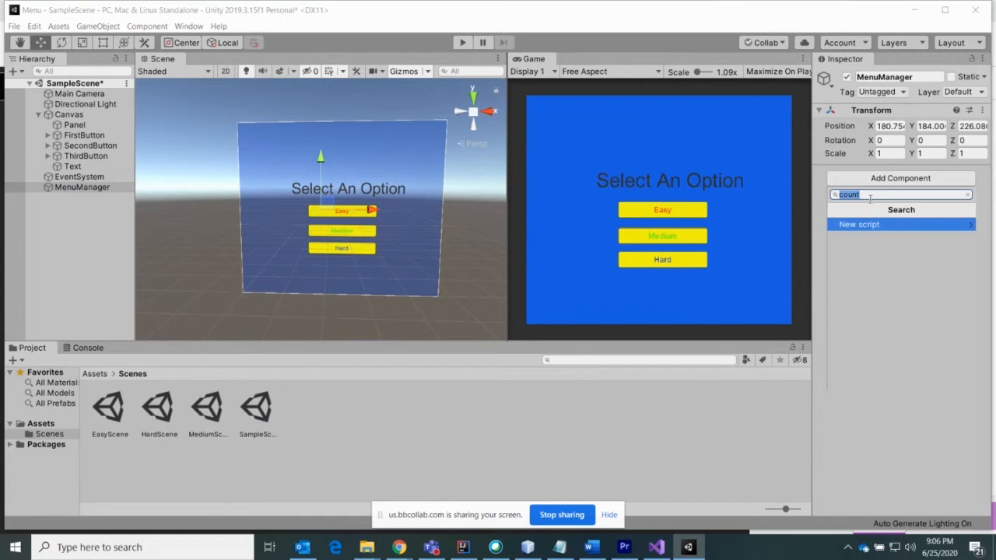
pyautogui.click(863, 224)
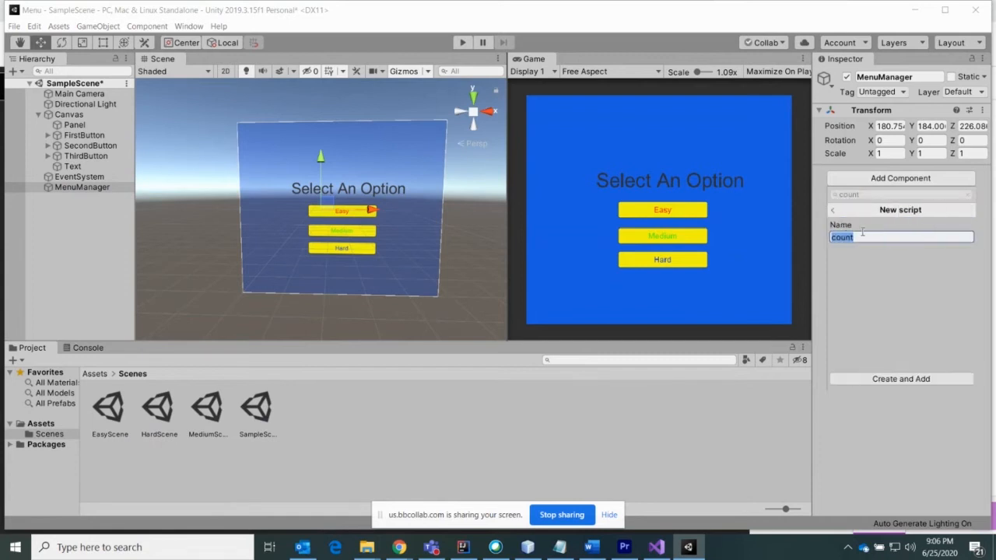
pyautogui.press('BackSpace')
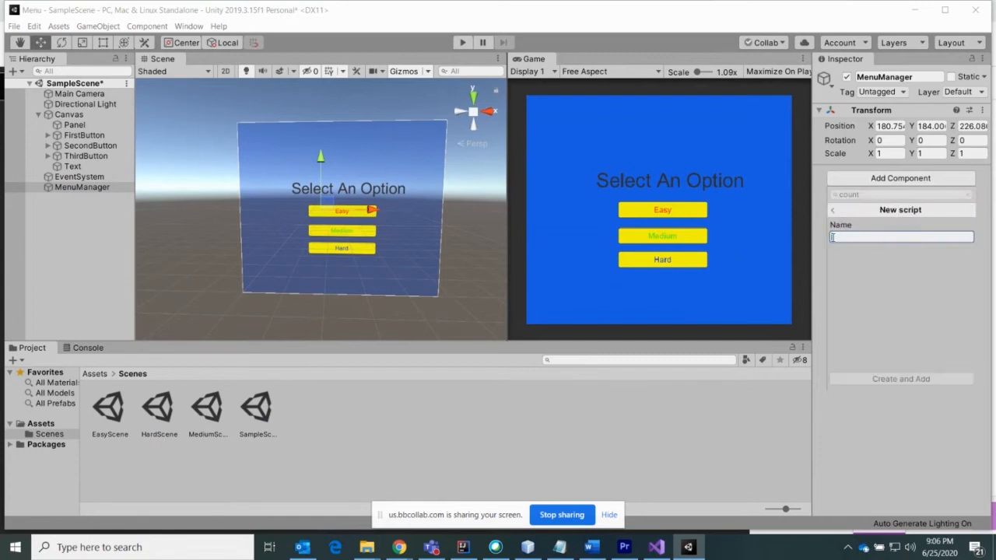
pyautogui.write('Menu')
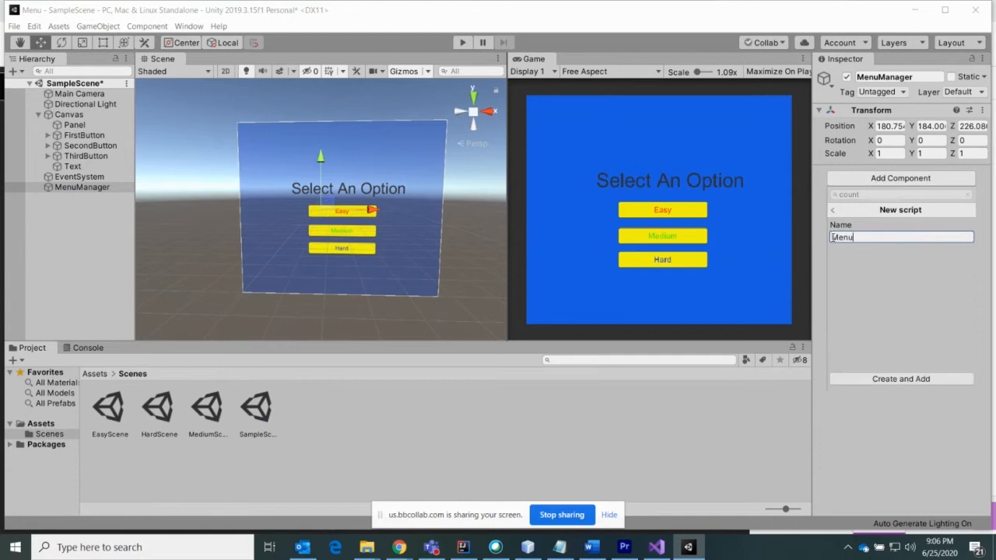
pyautogui.write('_BU')
pyautogui.press('Return')
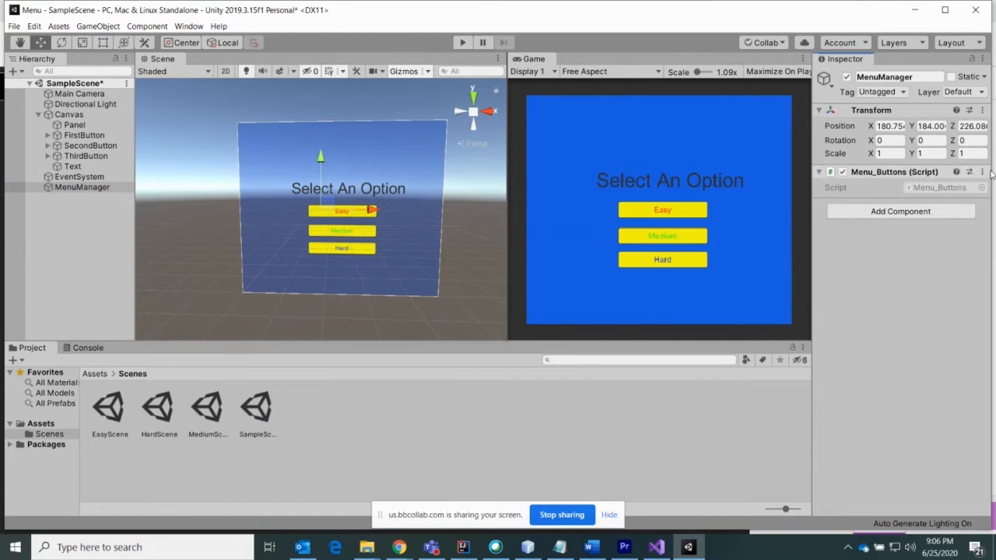
# - Open the Menu_Buttons script for editing in Visual Studio and move its window aside
pyautogui.click(982, 172)
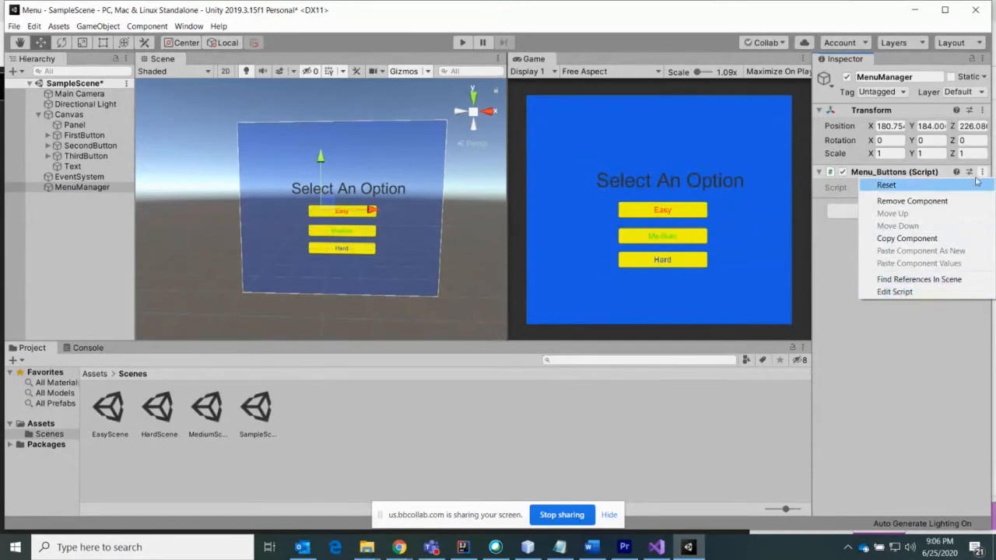
pyautogui.click(895, 291)
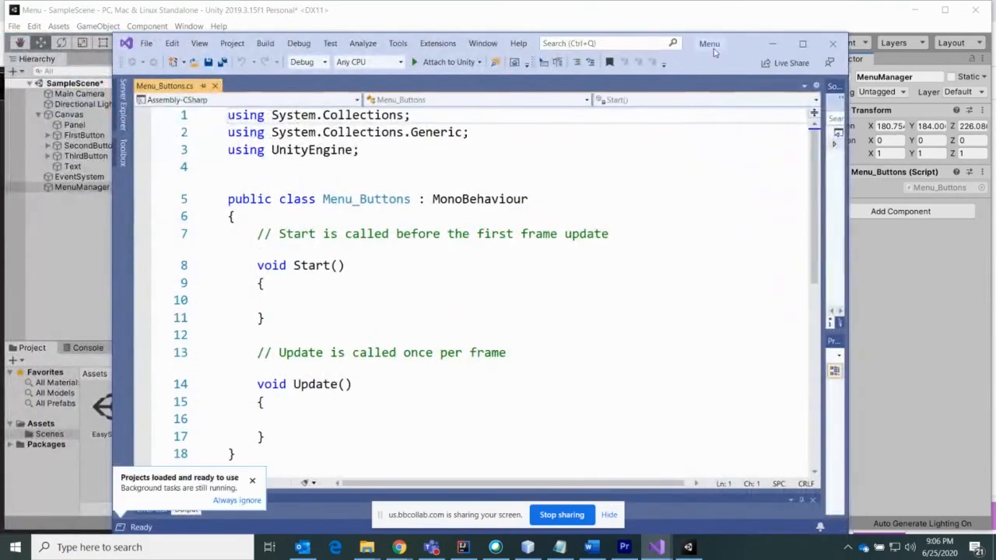
pyautogui.moveTo(743, 45); pyautogui.dragTo(867, 46)
# - Delete the default Start and Update methods with their comments, leaving blank lines in the Menu_Buttons class
pyautogui.click(396, 352)
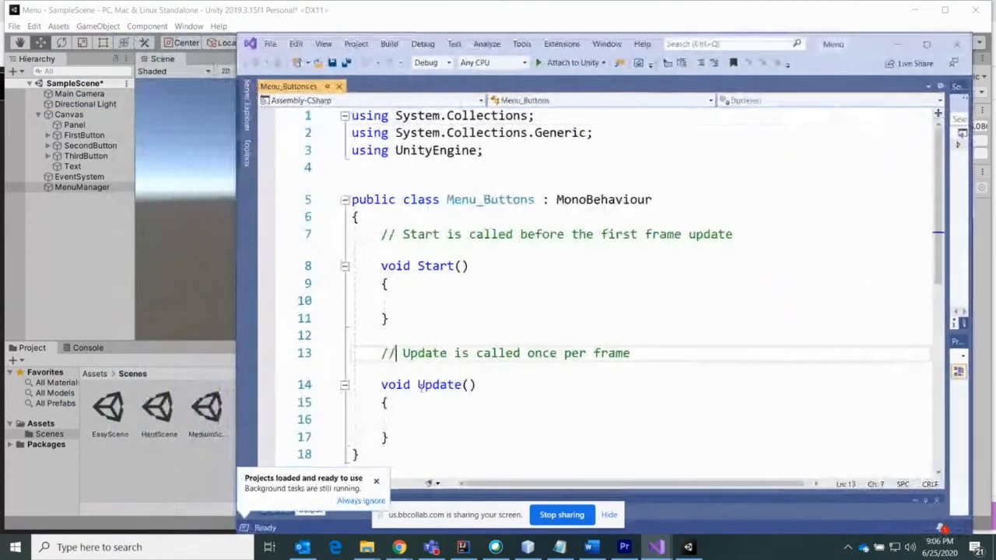
pyautogui.moveTo(401, 434); pyautogui.dragTo(380, 267)
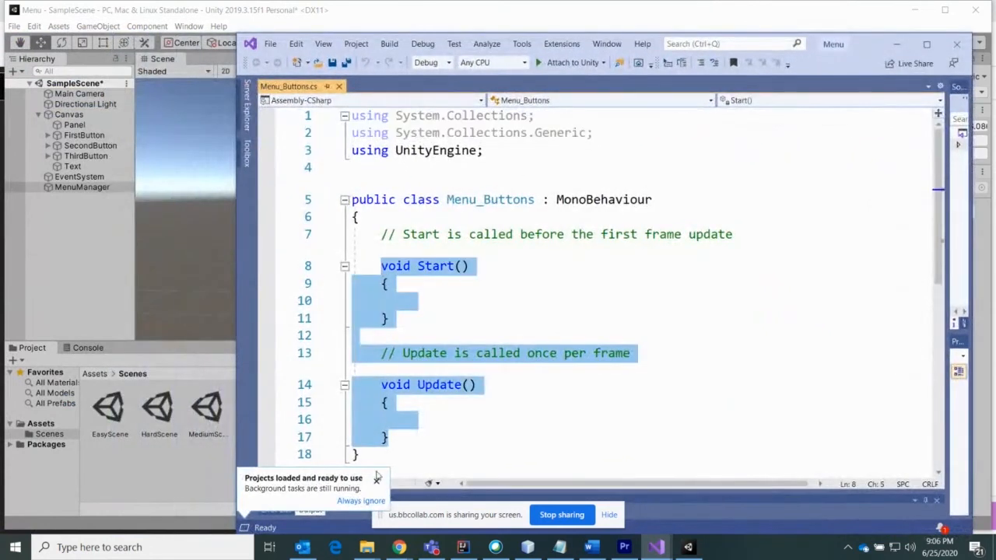
pyautogui.click(389, 385)
pyautogui.moveTo(389, 437); pyautogui.dragTo(379, 244)
pyautogui.press('Delete')
pyautogui.press('Return')
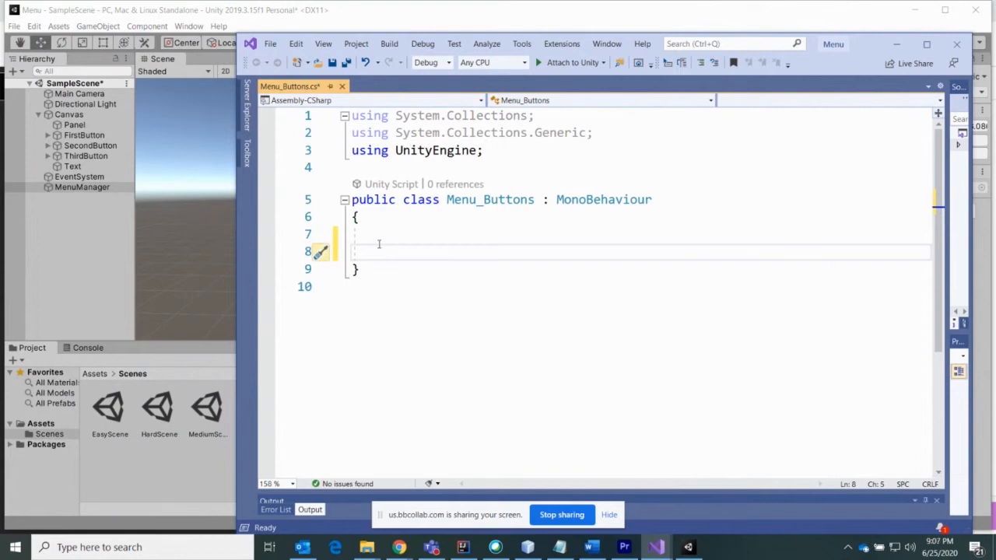
# - Add the comment "//method used to load easy scene" inside the Menu_Buttons class
pyautogui.write('//')
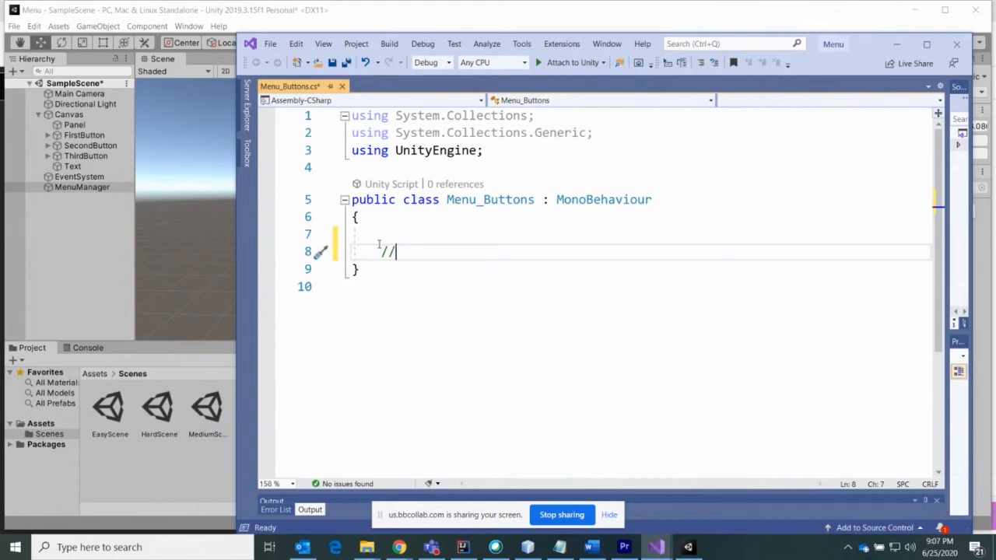
pyautogui.write('method')
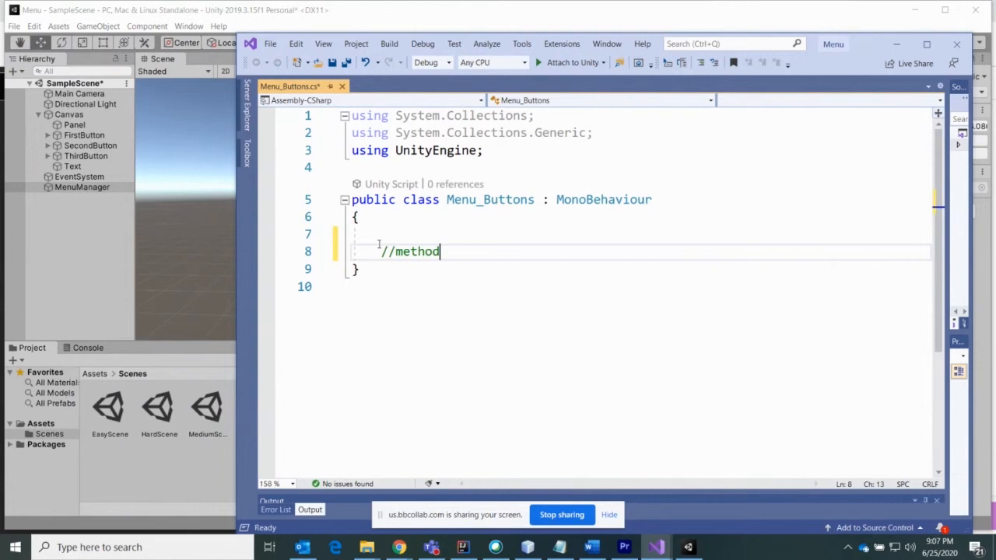
pyautogui.write(' to')
pyautogui.press('BackSpace')
pyautogui.press('BackSpace')
pyautogui.write('used to load')
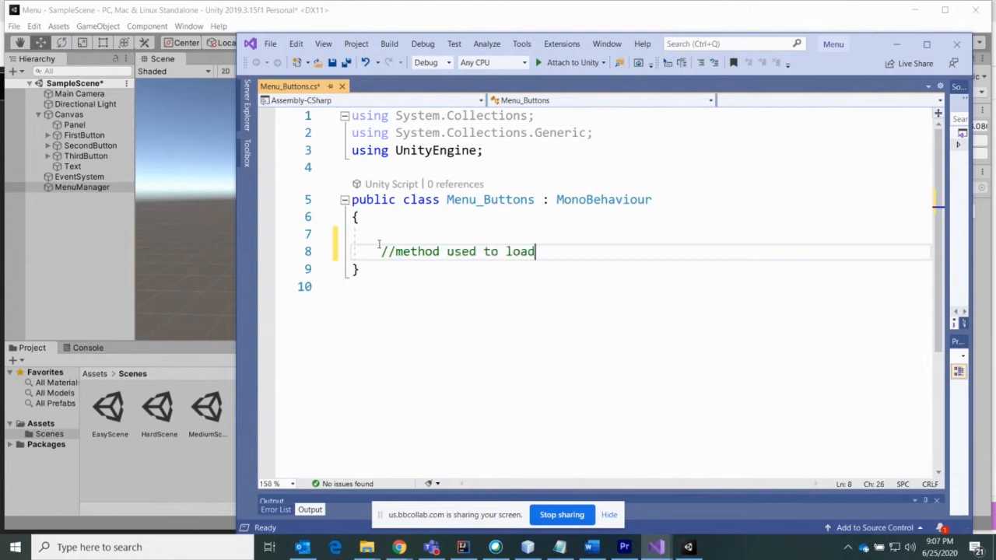
pyautogui.write(' easy scene')
pyautogui.press('Return')
# - Declare an empty public void method LoadEasyScene() below the comment
pyautogui.write('public void')
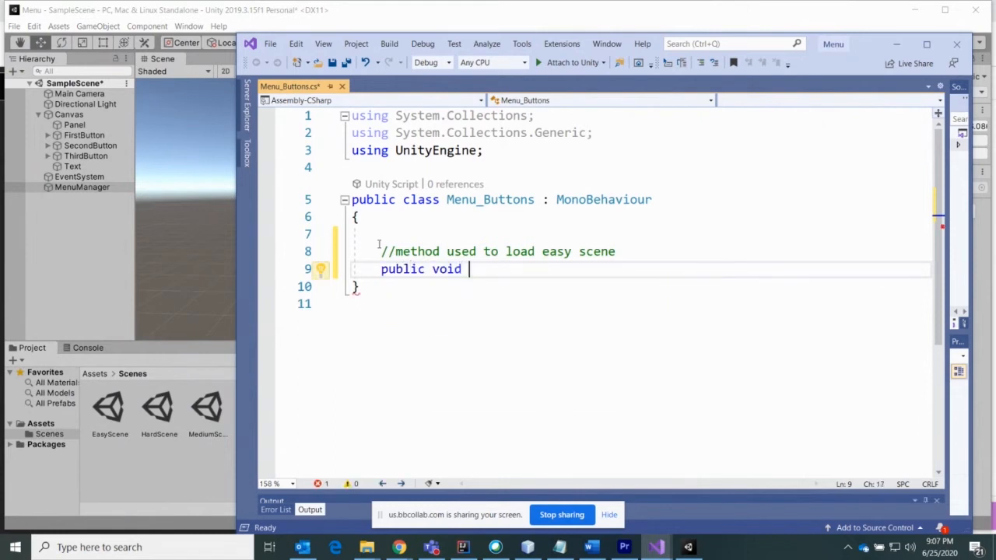
pyautogui.write(' Load')
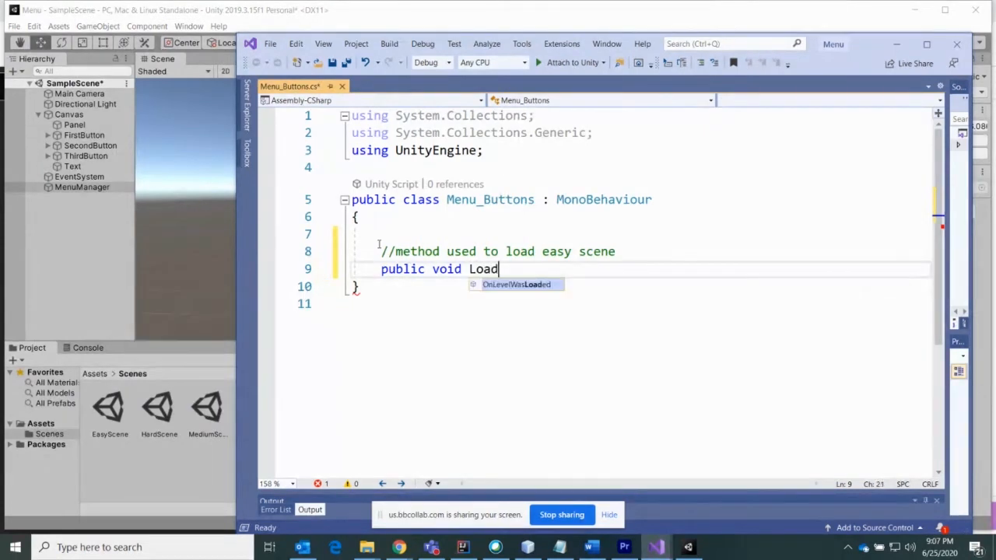
pyautogui.write('EasySce')
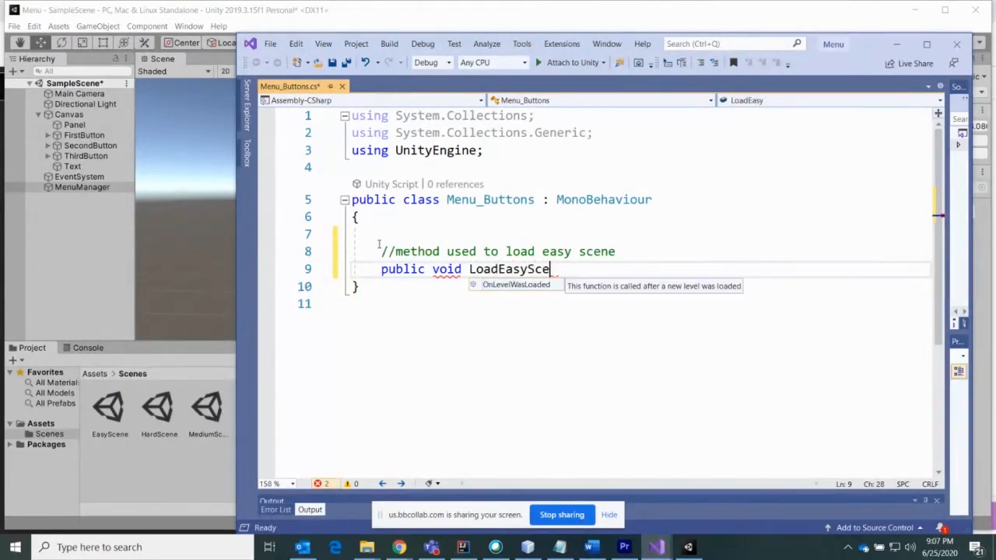
pyautogui.write('ne()')
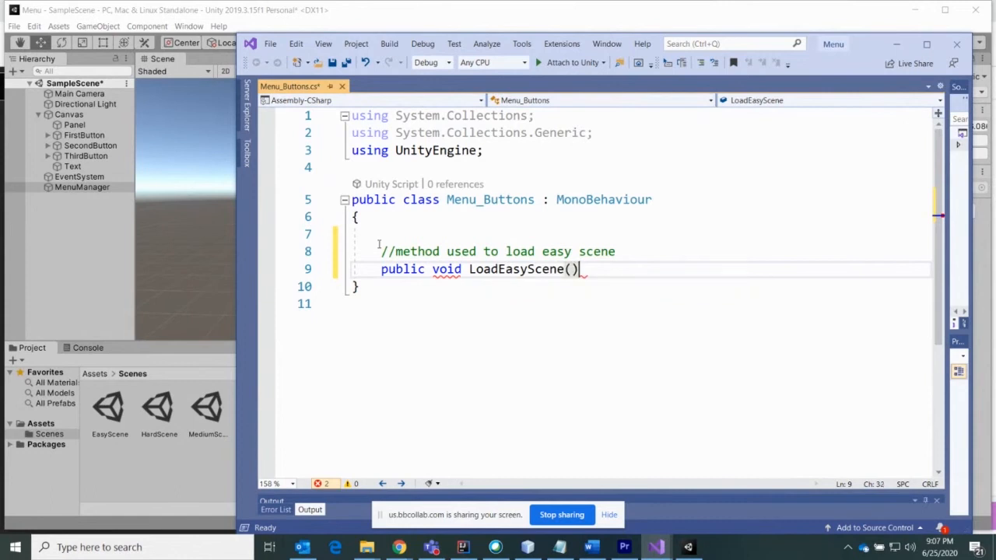
pyautogui.press('Return')
pyautogui.write('{')
pyautogui.press('Return')
pyautogui.click(444, 354)
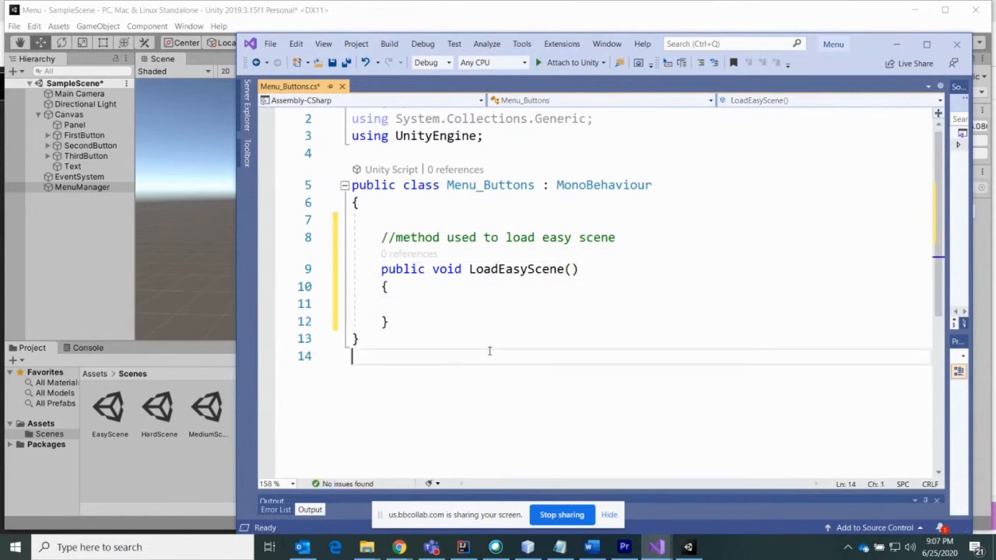
pyautogui.doubleClick(405, 270)
pyautogui.click(438, 302)
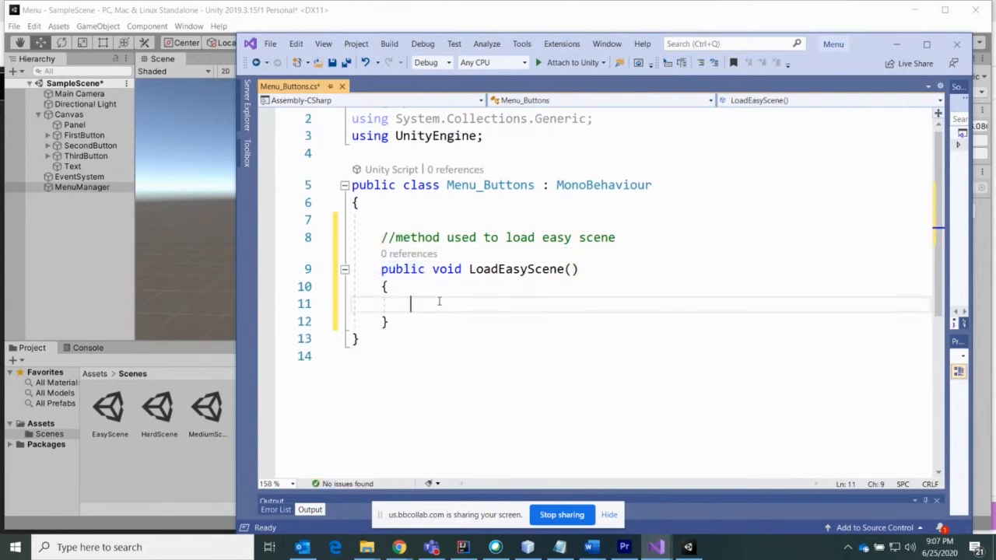
pyautogui.doubleClick(450, 270)
pyautogui.click(475, 325)
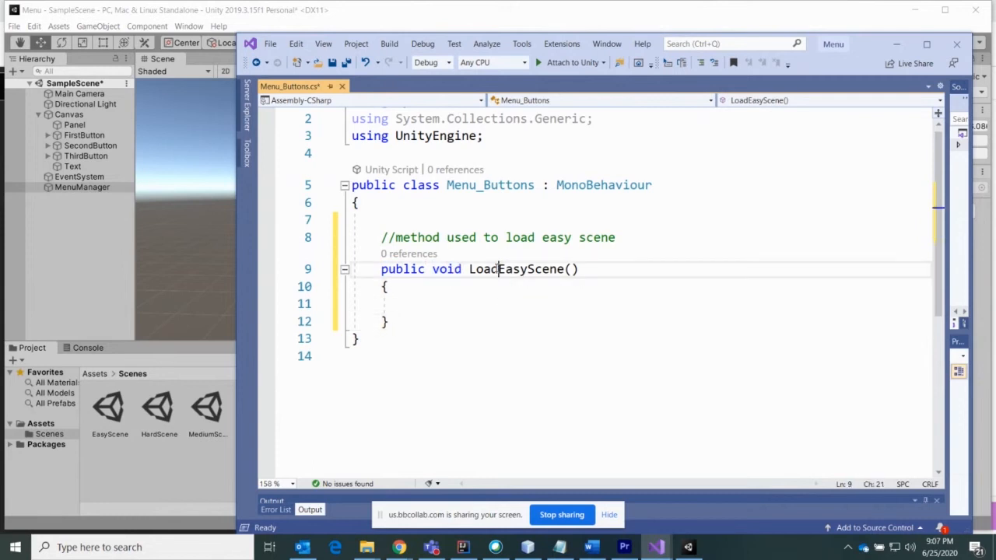
pyautogui.doubleClick(493, 271)
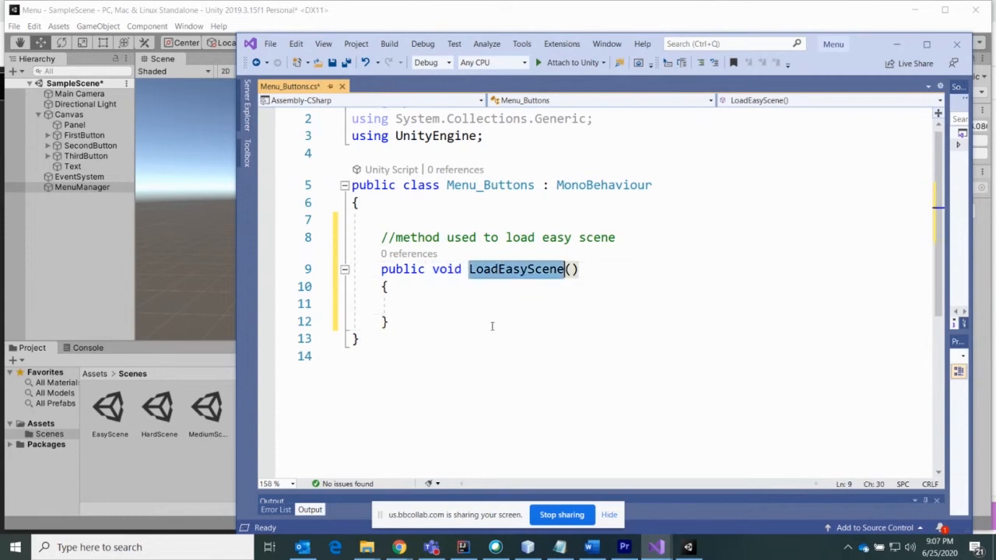
# - Enter SceneManager in the LoadEasyScene body using the completion that also imports UnityEngine.SceneManagement
pyautogui.click(450, 307)
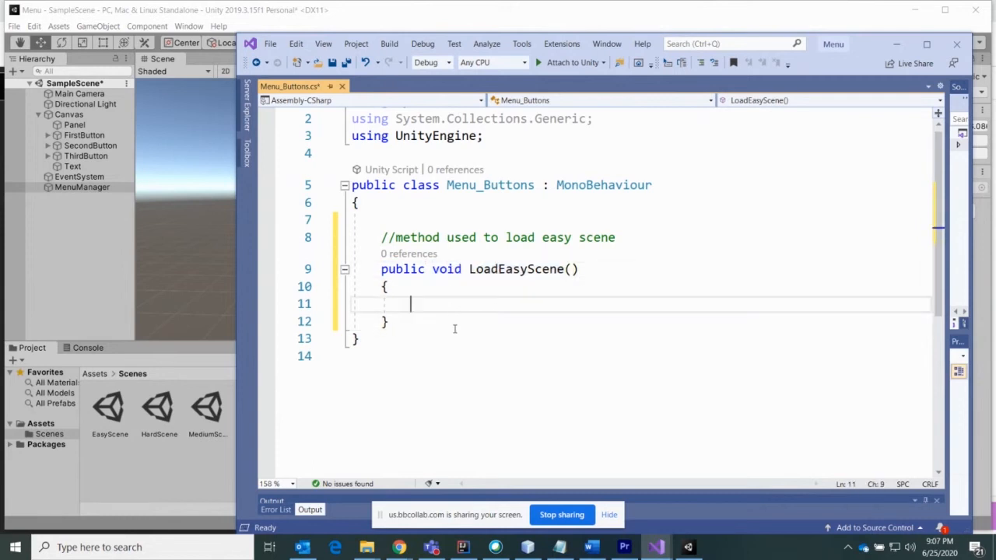
pyautogui.write('Scen')
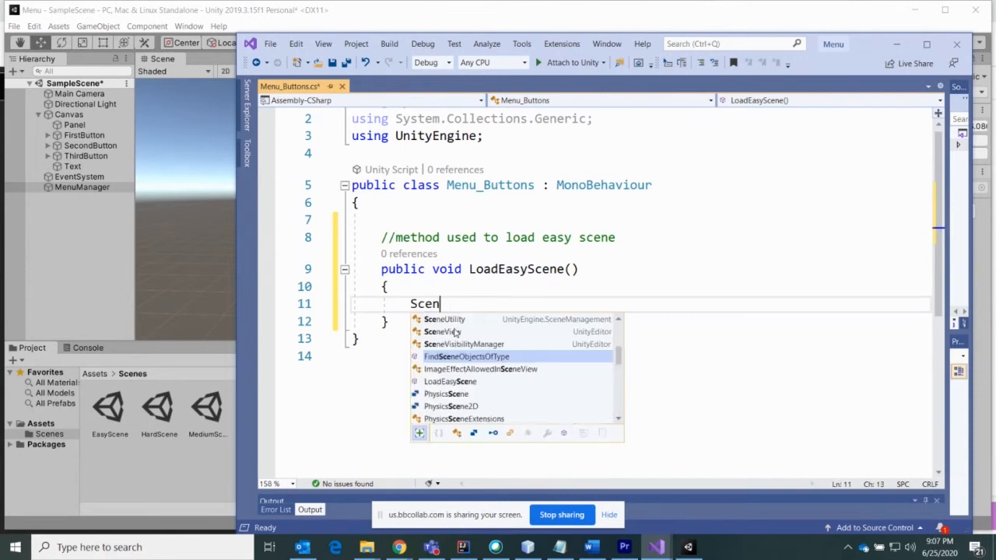
pyautogui.write('eMan')
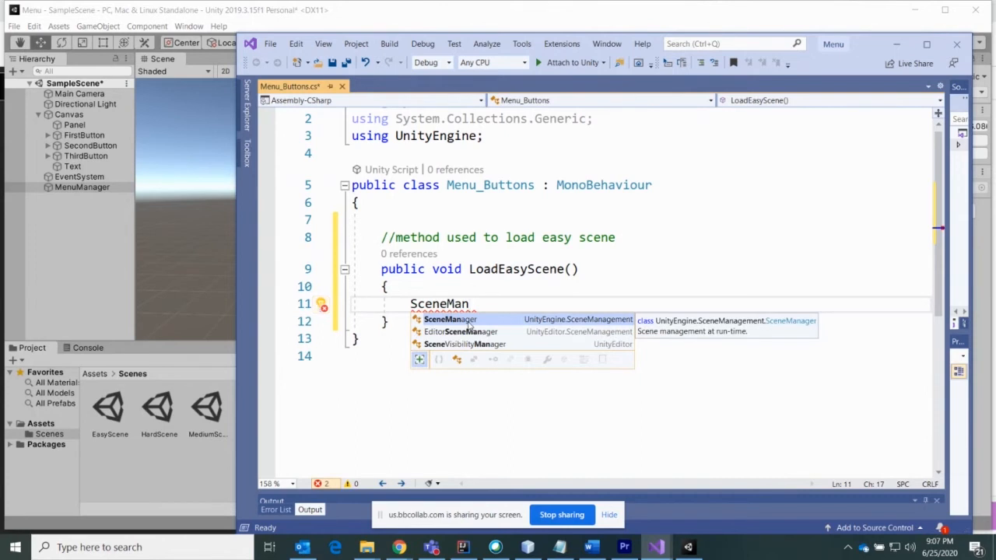
pyautogui.press('Tab')
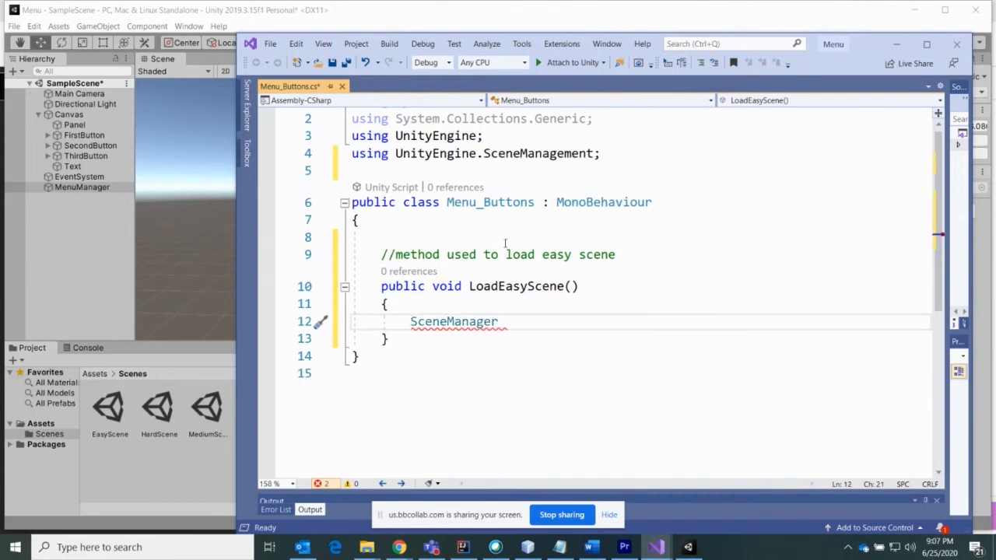
pyautogui.moveTo(600, 154); pyautogui.dragTo(357, 160)
pyautogui.click(500, 319)
pyautogui.moveTo(411, 322); pyautogui.dragTo(500, 325)
pyautogui.click(499, 322)
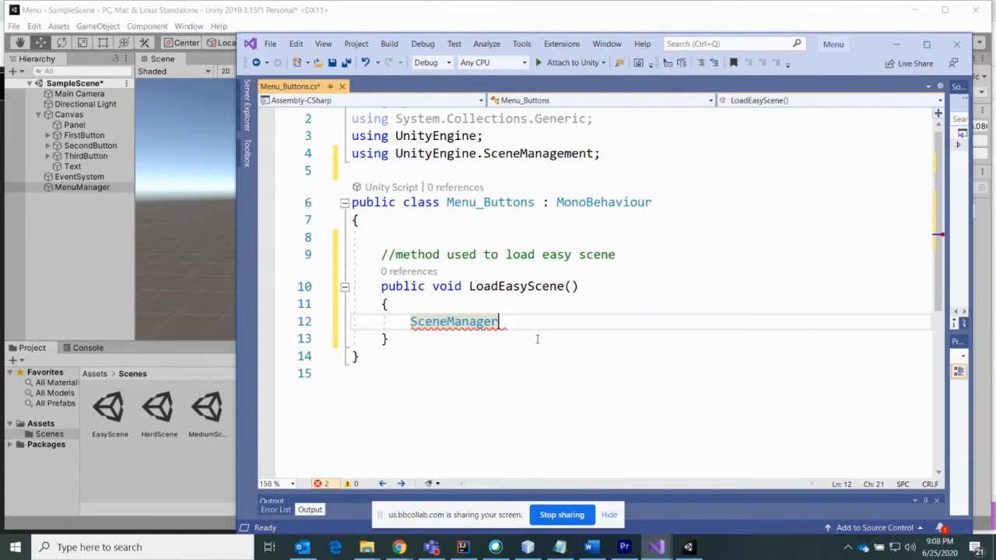
# - Complete the LoadEasyScene statement as SceneManager.LoadScene("EasyScene");
pyautogui.write('.Load')
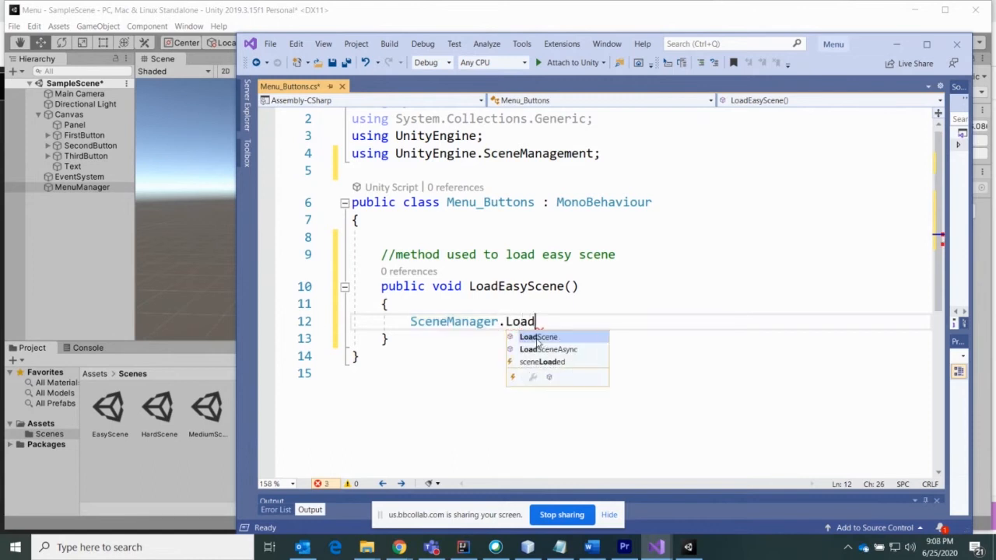
pyautogui.doubleClick(537, 339)
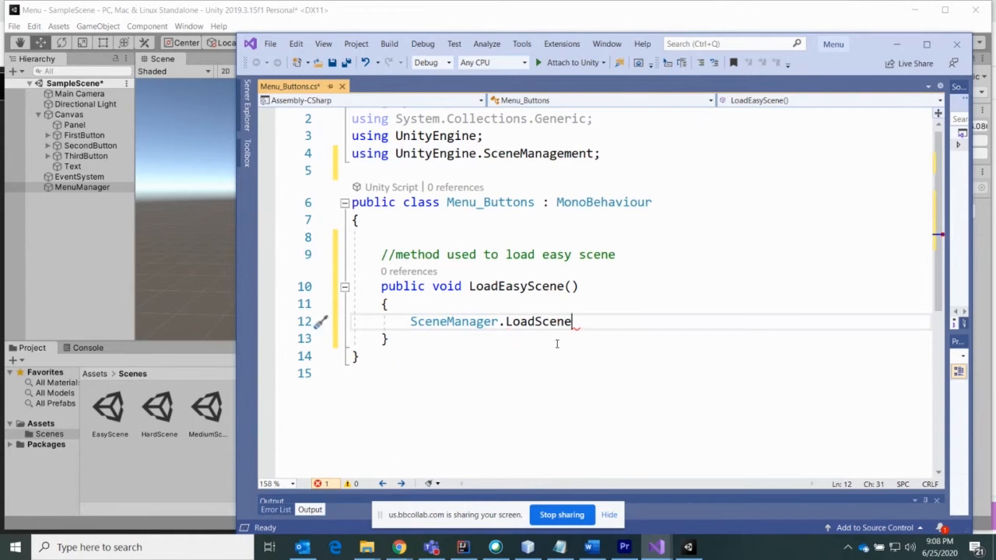
pyautogui.write('("')
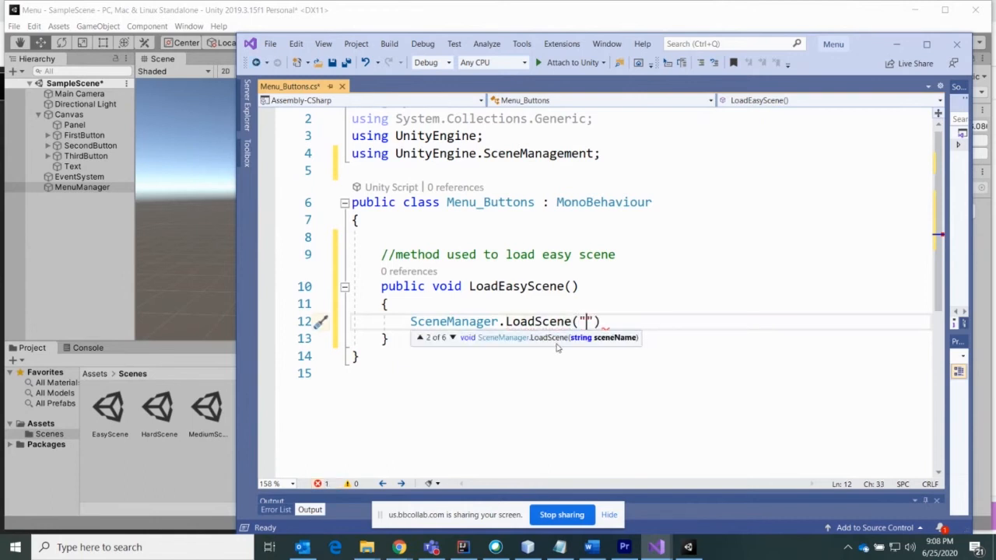
pyautogui.write('EasyScene')
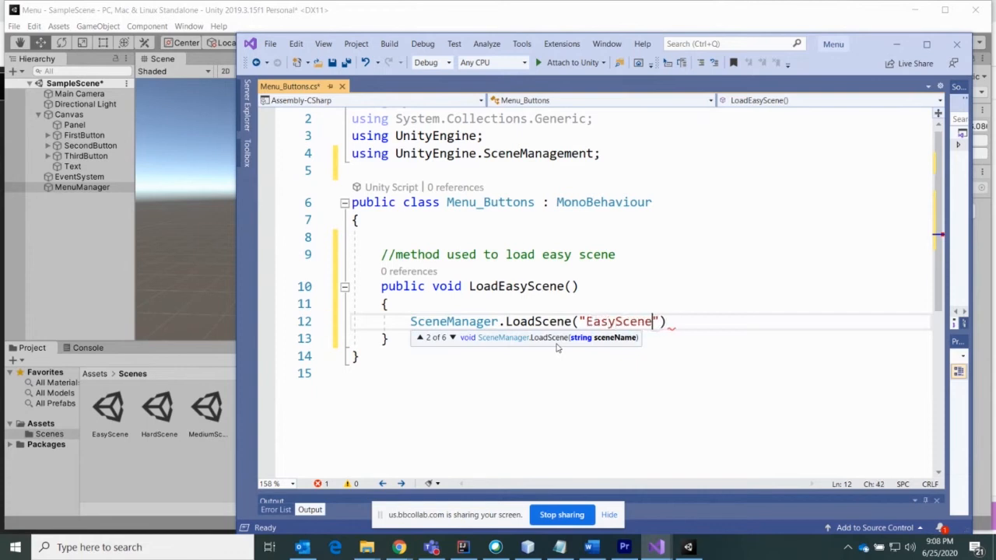
pyautogui.write('");')
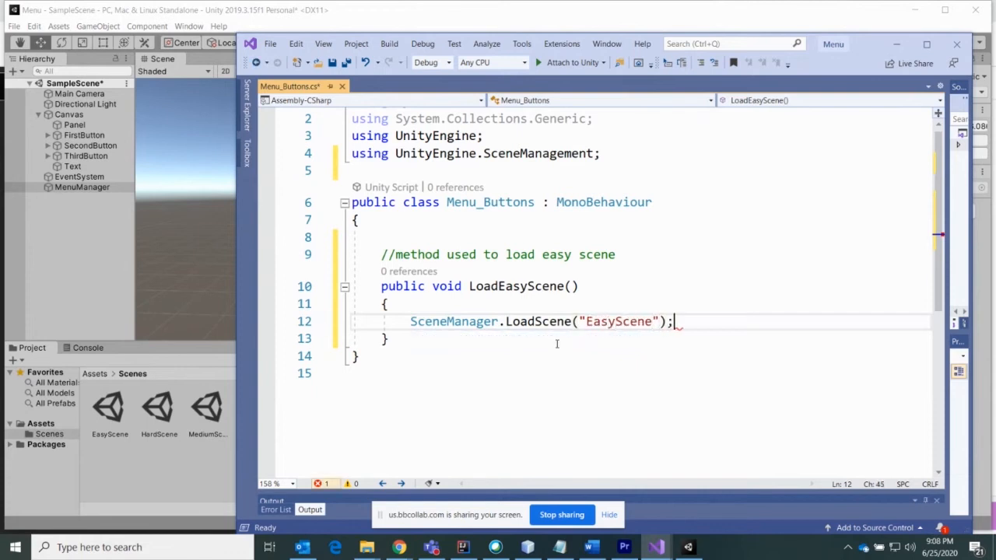
# - Add the comment "//loads the easy scene" on its own line above the LoadScene call
pyautogui.press('Home')
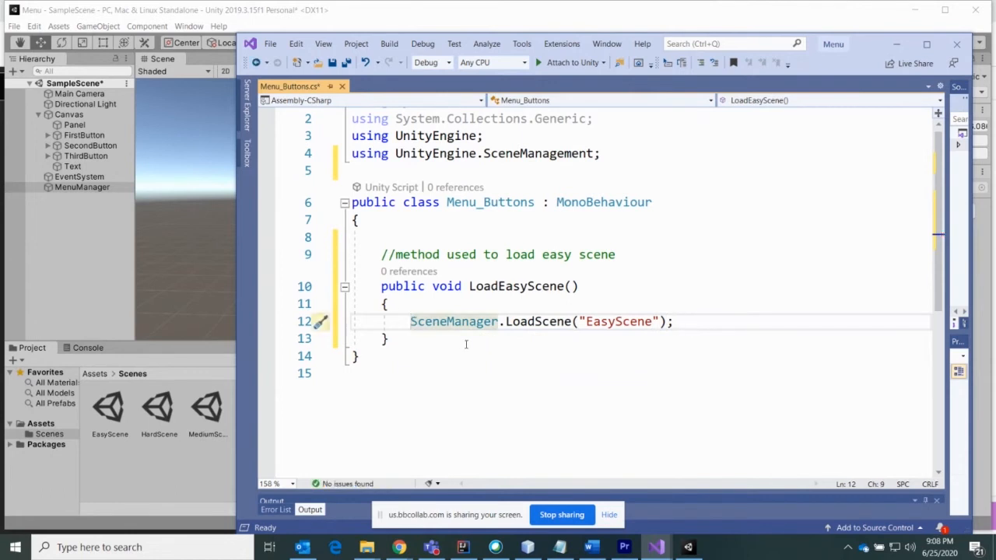
pyautogui.press('Return')
pyautogui.press('Up')
pyautogui.write('//')
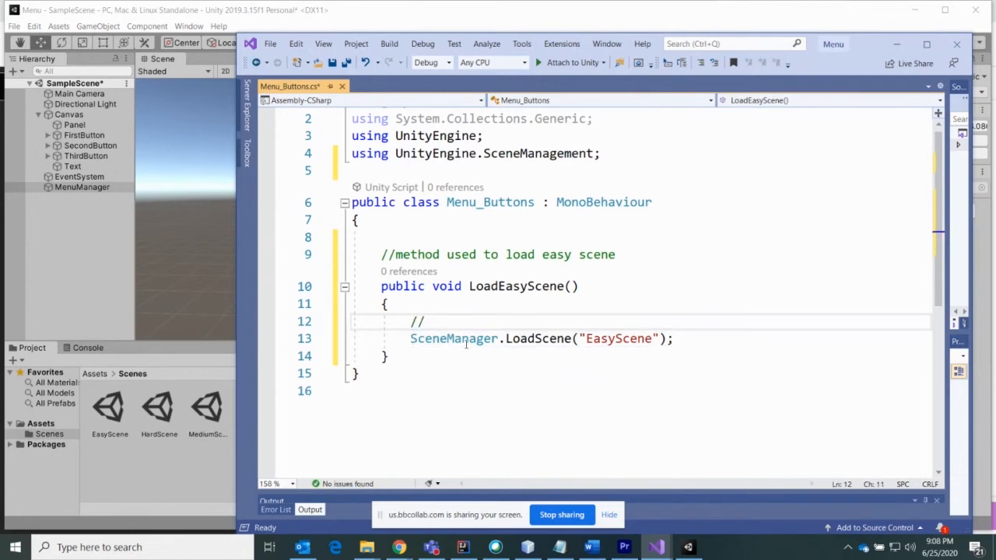
pyautogui.write('loads the easy scene')
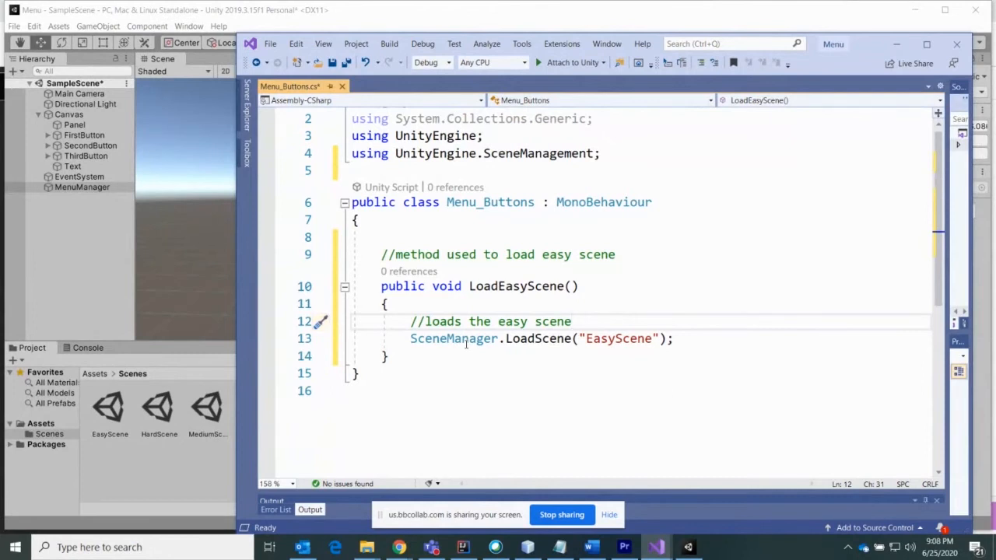
# - Copy the whole LoadEasyScene method and paste a duplicate directly below it
pyautogui.moveTo(380, 286); pyautogui.dragTo(406, 354)
pyautogui.click(432, 355)
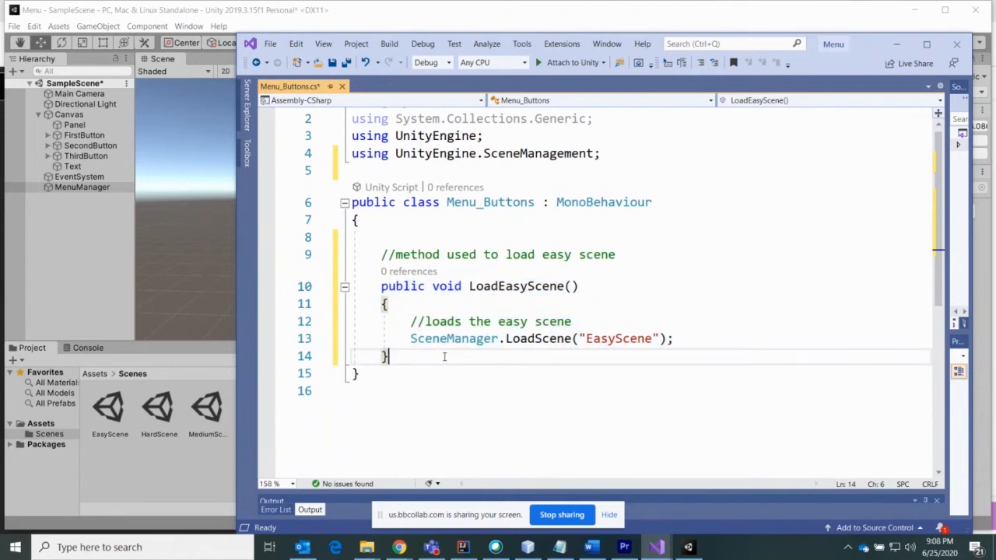
pyautogui.moveTo(394, 345); pyautogui.dragTo(380, 296)
pyautogui.hotkey('ctrl', 'c')
pyautogui.click(403, 357)
pyautogui.press('Return')
pyautogui.hotkey('ctrl', 'v')
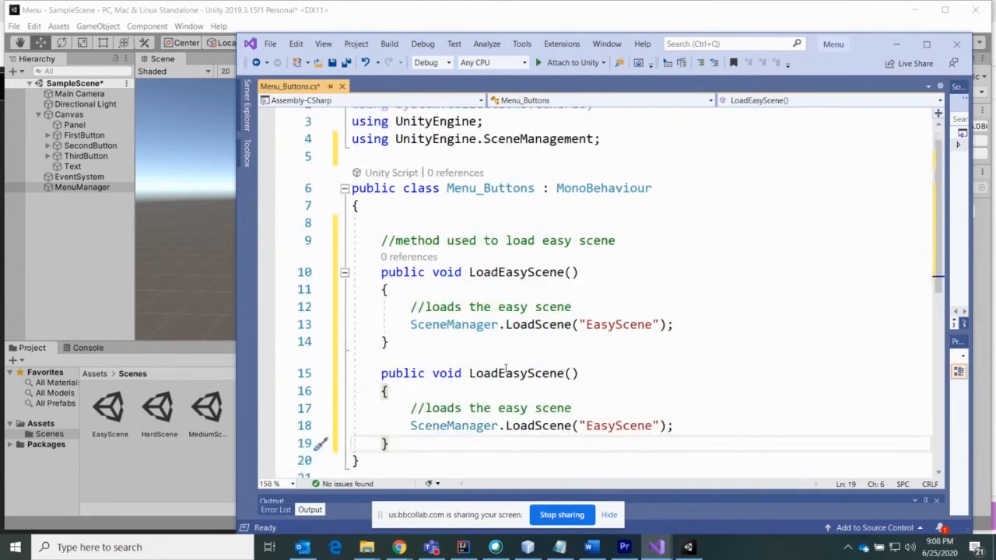
# - Rename the duplicated method to LoadMediumScene
pyautogui.click(526, 373)
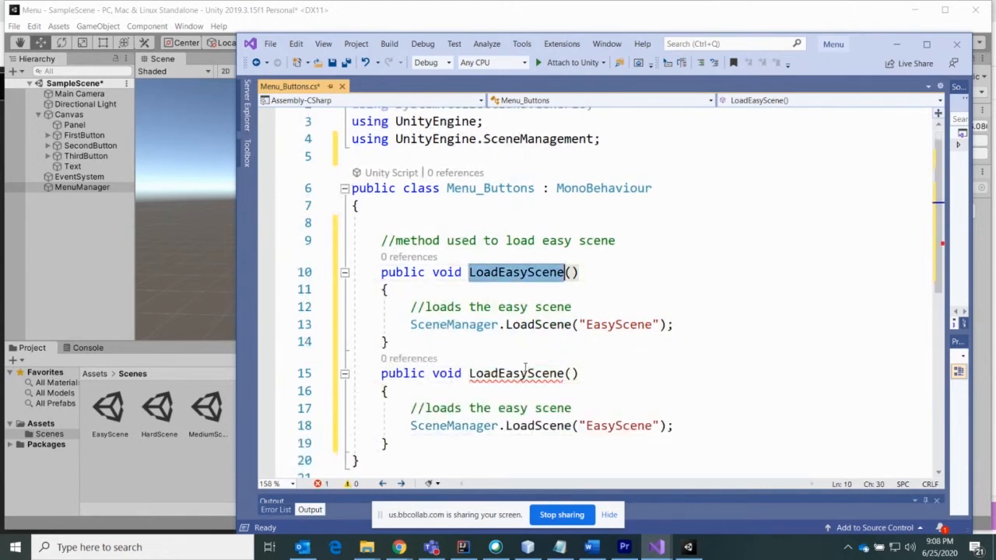
pyautogui.doubleClick(523, 373)
pyautogui.scroll(-1, 522, 372)
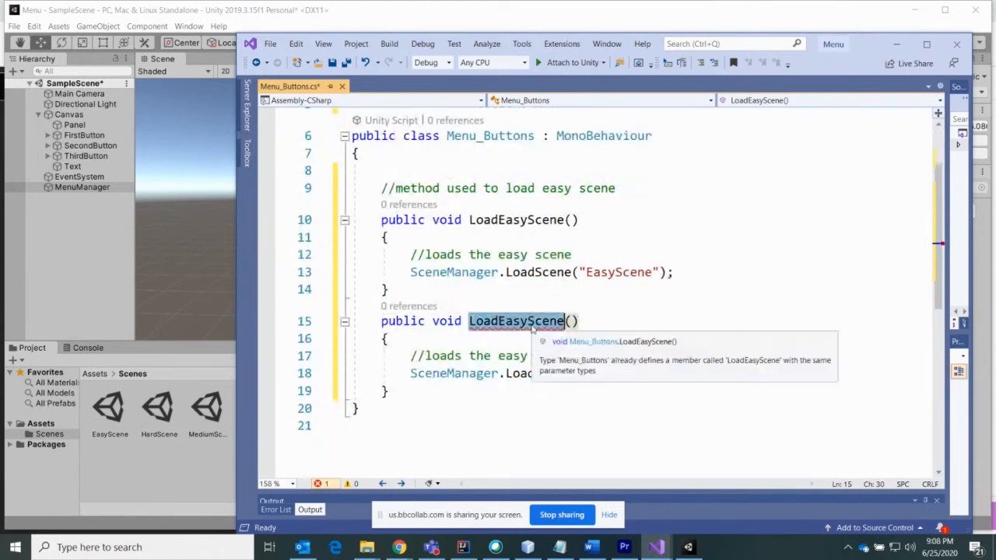
pyautogui.click(535, 320)
pyautogui.press('Left')
pyautogui.press('BackSpace')
pyautogui.press('BackSpace')
pyautogui.press('BackSpace')
pyautogui.press('BackSpace')
pyautogui.write('Medi')
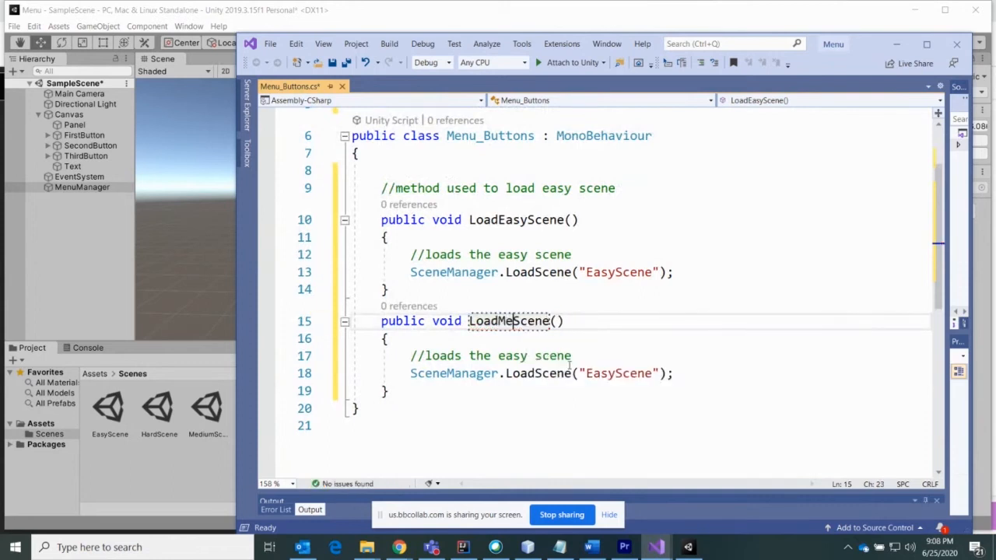
pyautogui.write('um')
# - Paste another copy of the method below LoadMediumScene and rename it LoadHardScene
pyautogui.click(417, 393)
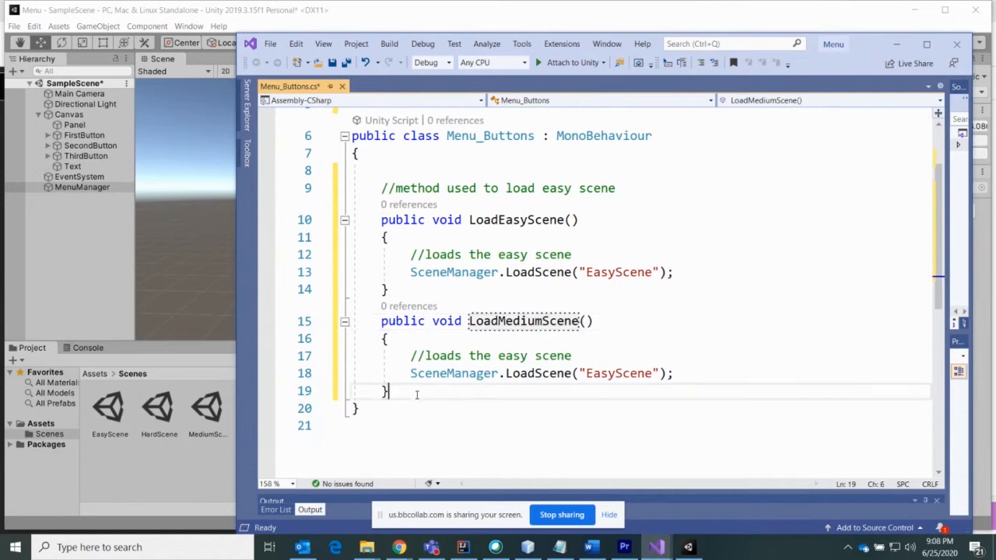
pyautogui.hotkey('ctrl', 'v')
pyautogui.doubleClick(507, 398)
pyautogui.click(529, 398)
pyautogui.press('BackSpace')
pyautogui.press('BackSpace')
pyautogui.press('BackSpace')
pyautogui.press('BackSpace')
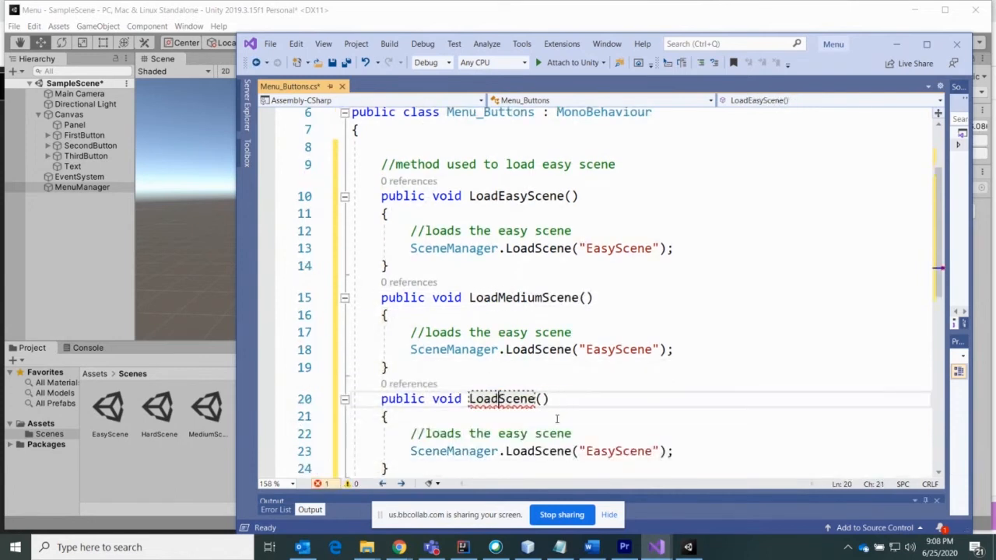
pyautogui.write('Hard')
# - Change the scene name loaded in LoadMediumScene to "MediumScene"
pyautogui.click(616, 349)
pyautogui.press('BackSpace')
pyautogui.press('BackSpace')
pyautogui.press('BackSpace')
pyautogui.press('BackSpace')
pyautogui.write('Mediu')
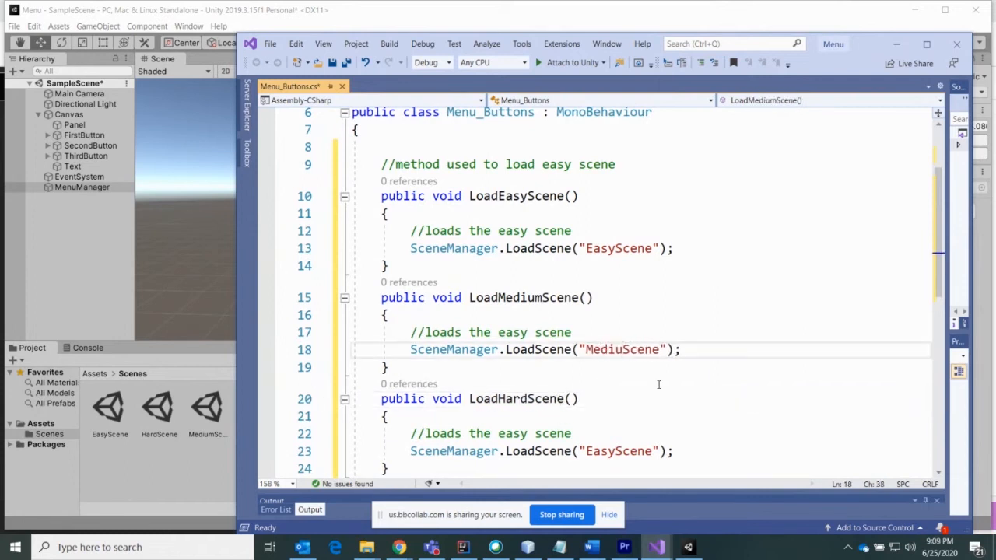
pyautogui.write('m')
# - Change the scene name loaded in LoadHardScene to "HardScene"
pyautogui.click(616, 451)
pyautogui.press('BackSpace')
pyautogui.press('BackSpace')
pyautogui.press('BackSpace')
pyautogui.press('BackSpace')
pyautogui.write('Hard')
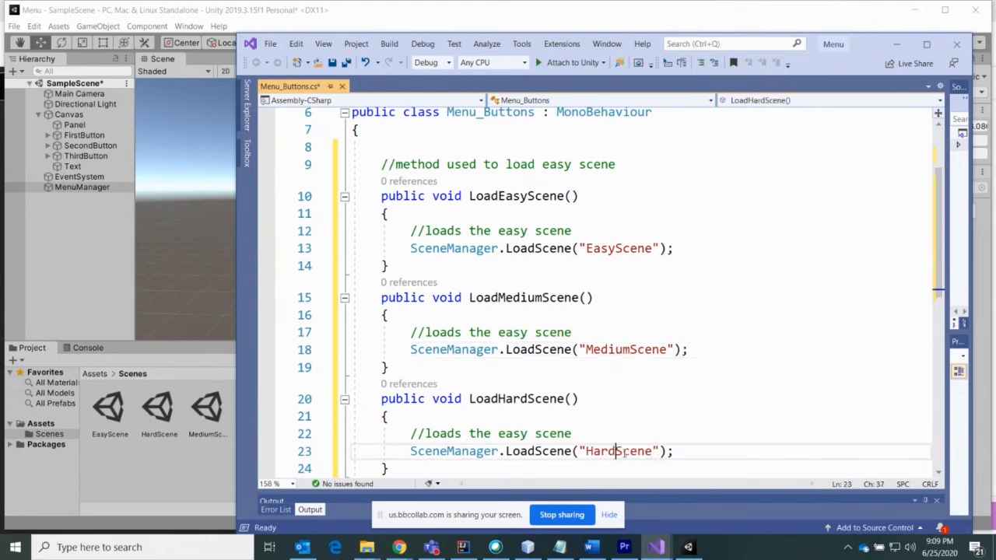
# - Update the comments to "//loads the medium scene" in LoadMediumScene and "//loads the hard scene" in LoadHardScene
pyautogui.click(591, 398)
pyautogui.scroll(-1, 557, 354)
pyautogui.scroll(1, 557, 354)
pyautogui.doubleClick(510, 332)
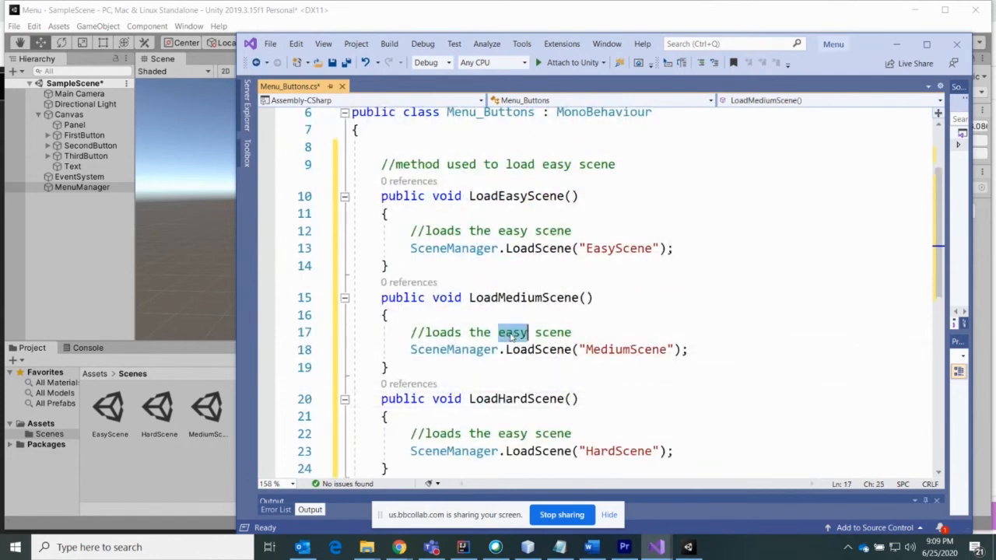
pyautogui.write('medium')
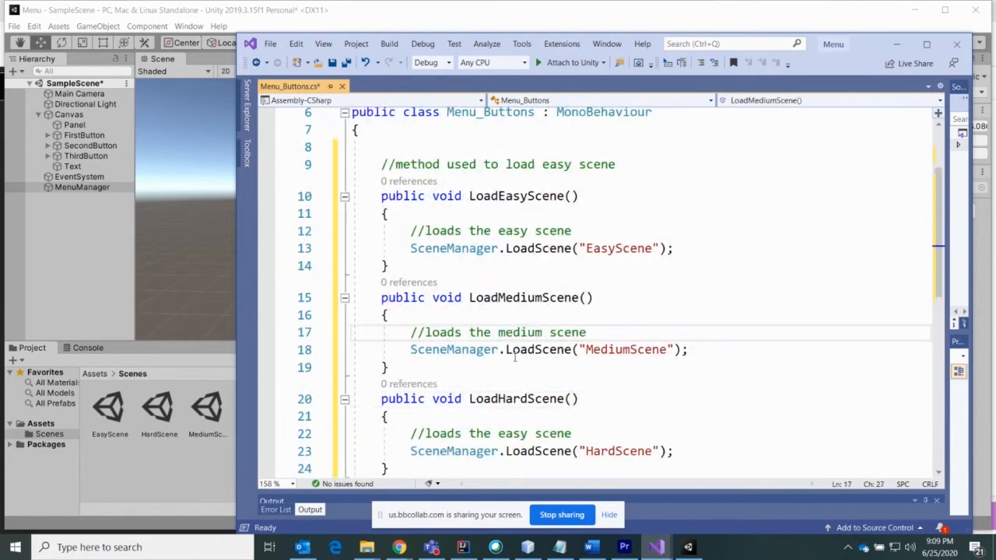
pyautogui.doubleClick(510, 433)
pyautogui.write('hard')
pyautogui.click(535, 398)
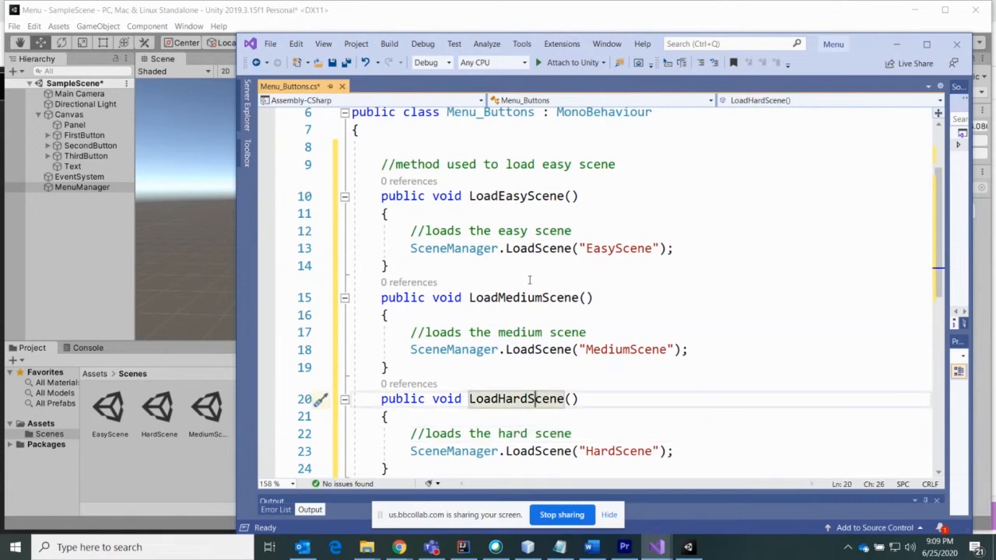
pyautogui.moveTo(674, 248); pyautogui.dragTo(411, 248)
pyautogui.moveTo(688, 349); pyautogui.dragTo(580, 350)
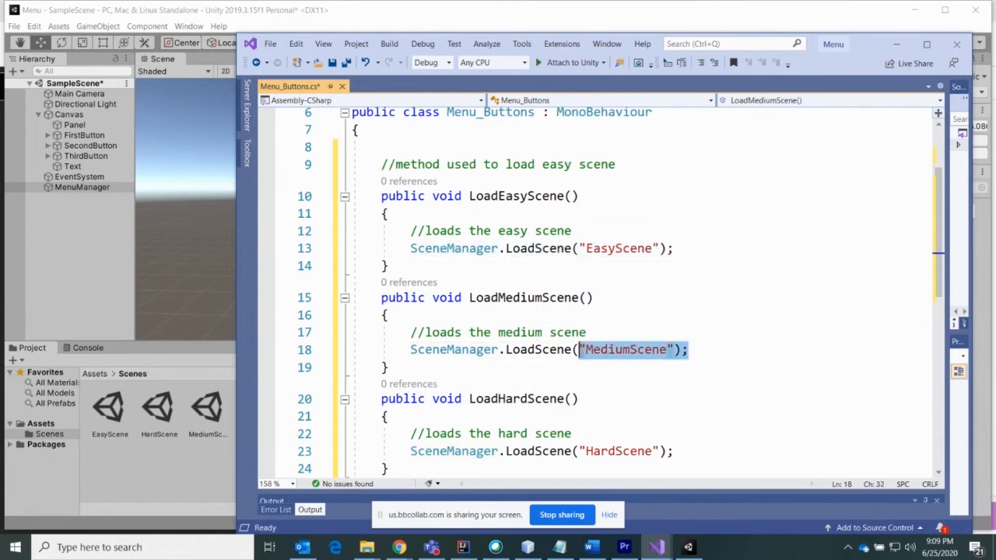
pyautogui.scroll(-2, 322, 349)
pyautogui.click(649, 366)
pyautogui.moveTo(673, 346); pyautogui.dragTo(579, 347)
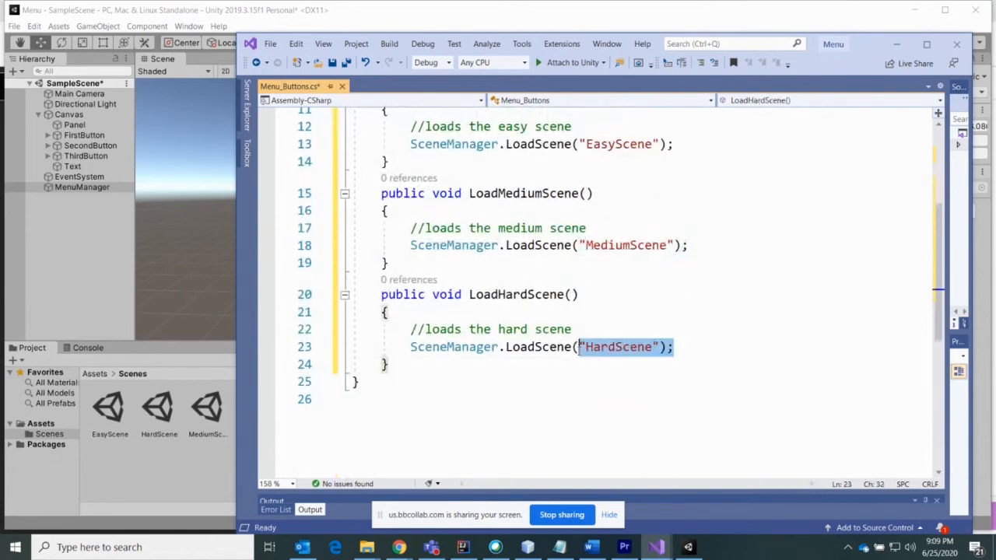
# - Paste a further copy of LoadEasyScene below LoadHardScene and rename it LoadMenuScene
pyautogui.click(475, 363)
pyautogui.press('Return')
pyautogui.hotkey('ctrl', 'v')
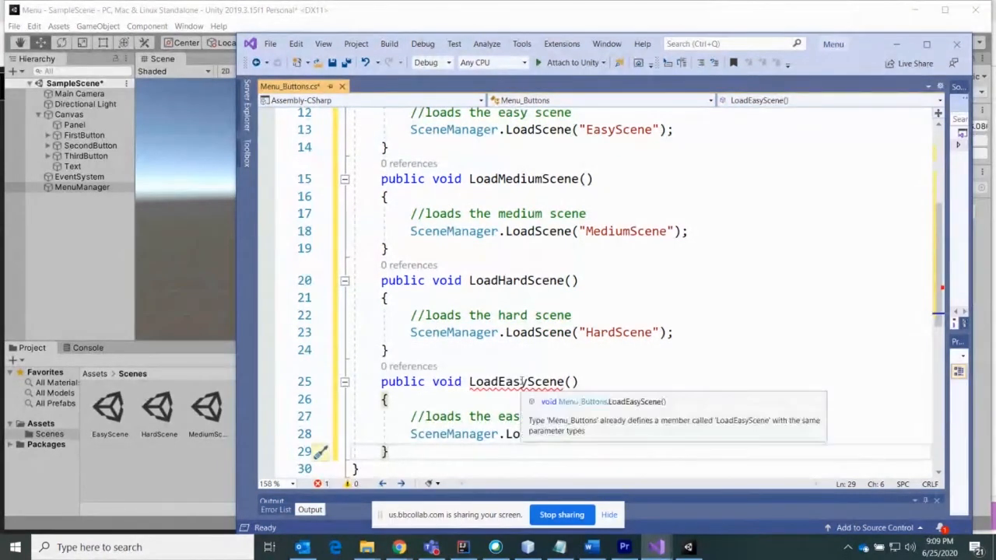
pyautogui.click(522, 382)
pyautogui.moveTo(872, 55); pyautogui.dragTo(927, 59)
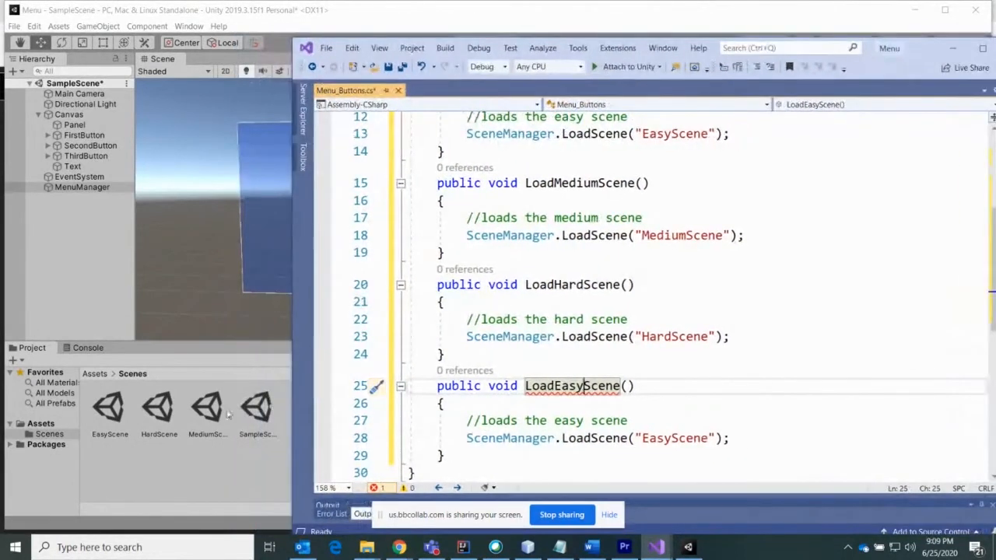
pyautogui.moveTo(583, 386); pyautogui.dragTo(532, 385)
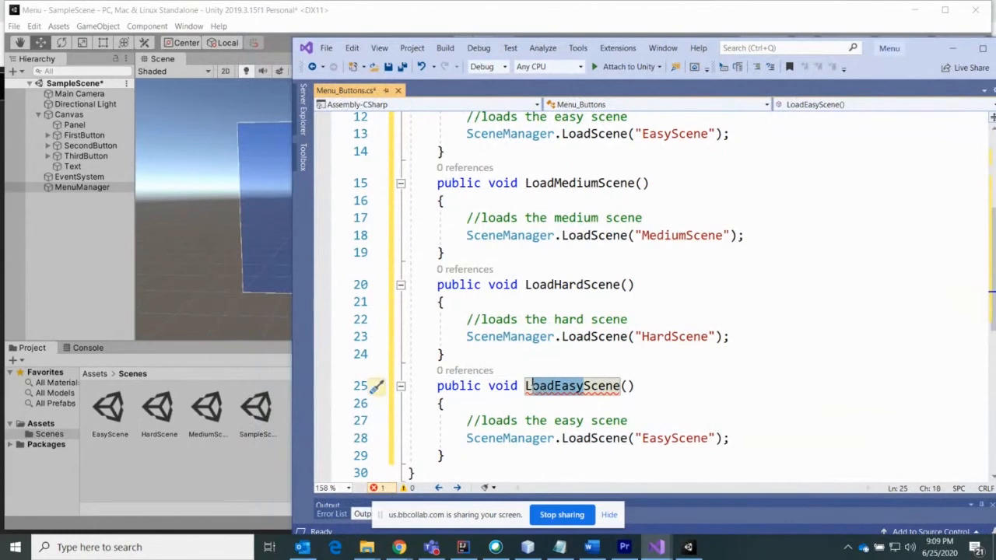
pyautogui.click(583, 389)
pyautogui.press('BackSpace')
pyautogui.press('BackSpace')
pyautogui.press('BackSpace')
pyautogui.press('BackSpace')
pyautogui.write('Menu')
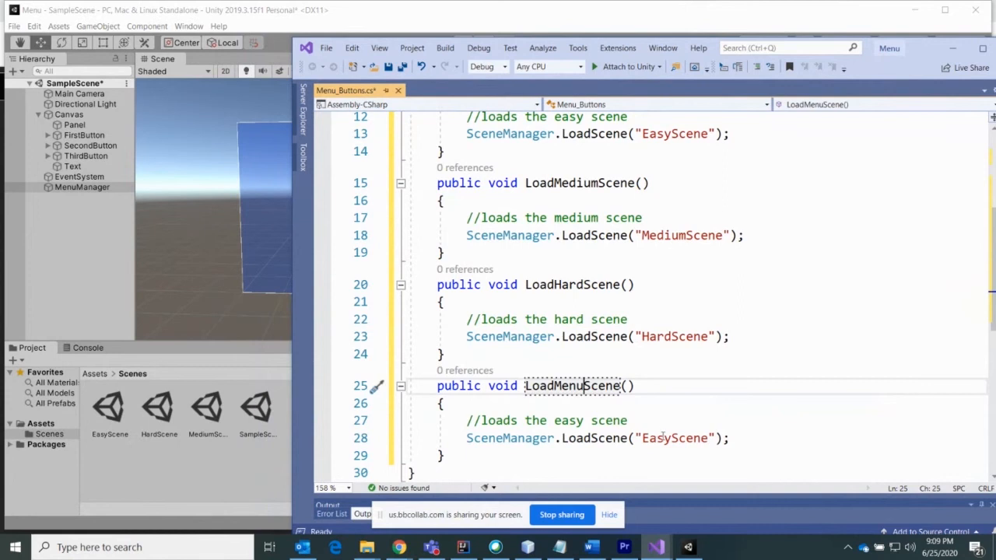
# - Change the scene name loaded in LoadMenuScene to "SampleScene"
pyautogui.click(670, 438)
pyautogui.press('BackSpace')
pyautogui.press('BackSpace')
pyautogui.press('BackSpace')
pyautogui.press('BackSpace')
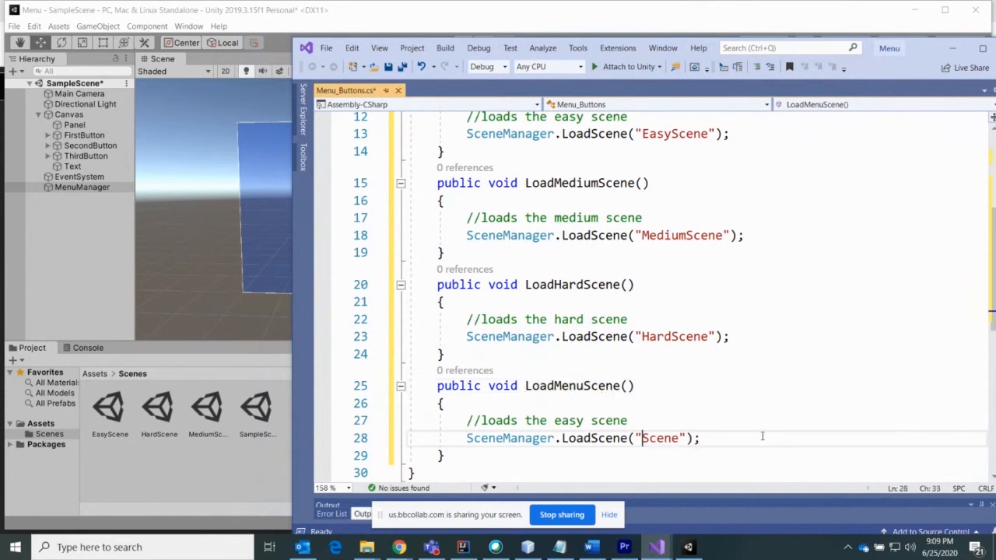
pyautogui.write('Sample')
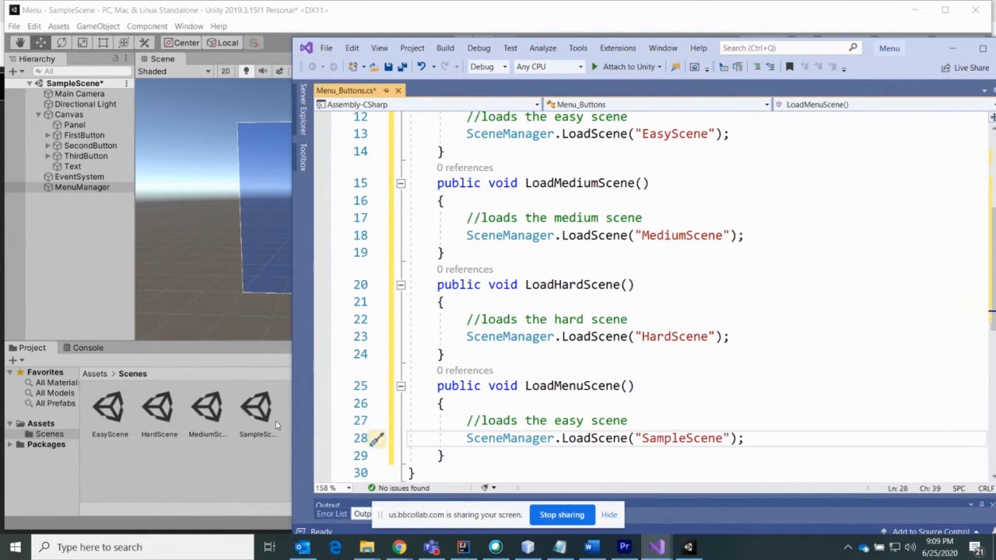
# - Look over the four load methods and save the Menu_Buttons script
pyautogui.click(761, 442)
pyautogui.scroll(4, 581, 376)
pyautogui.scroll(-4, 582, 373)
pyautogui.scroll(1, 584, 370)
pyautogui.scroll(3, 584, 370)
pyautogui.scroll(-4, 572, 378)
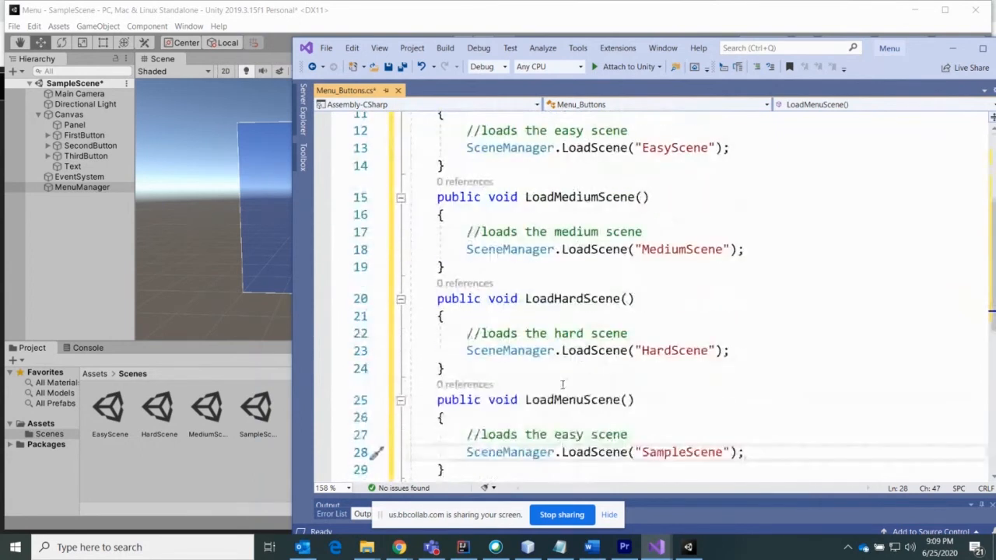
pyautogui.hotkey('ctrl', 's')
pyautogui.click(572, 265)
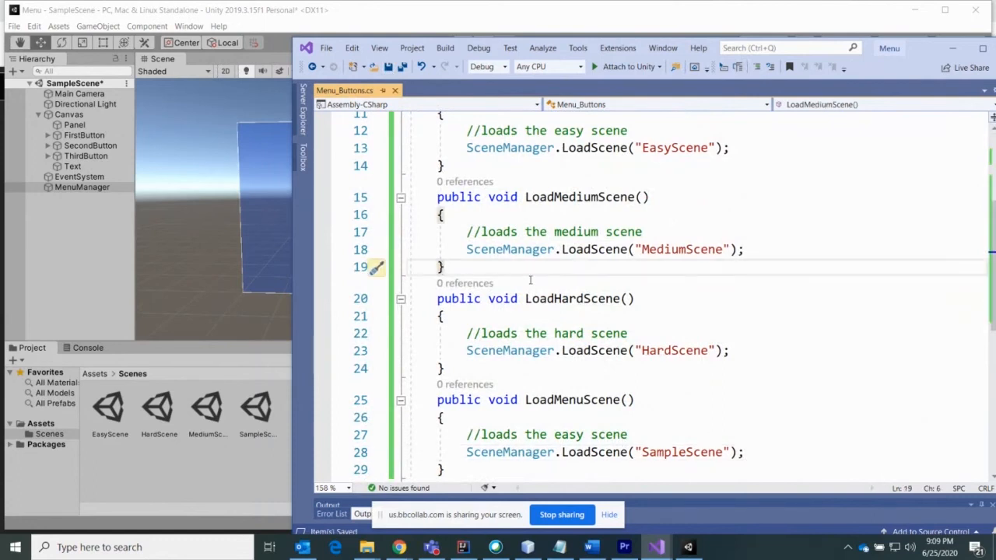
# - Switch to Unity and add a new On Click entry to FirstButton
pyautogui.click(119, 243)
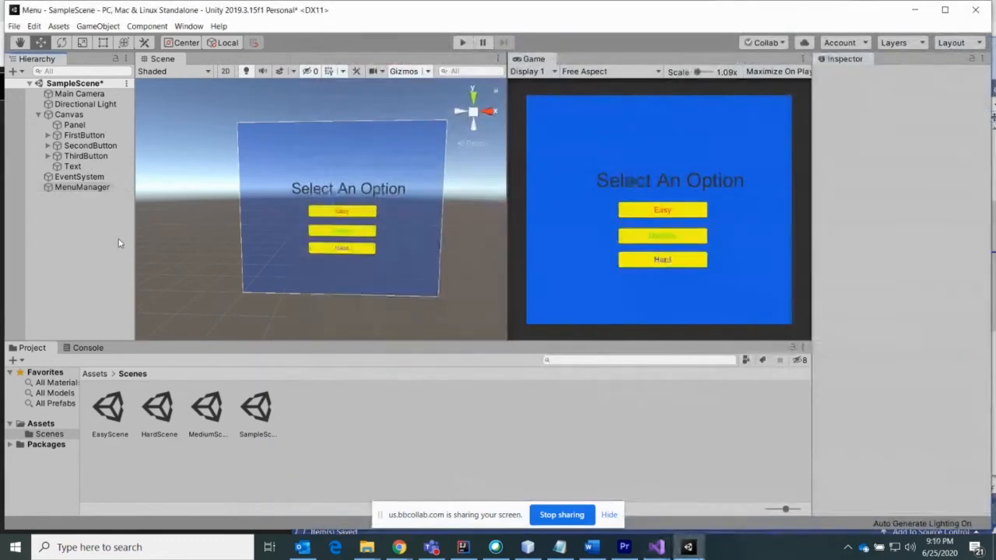
pyautogui.click(331, 217)
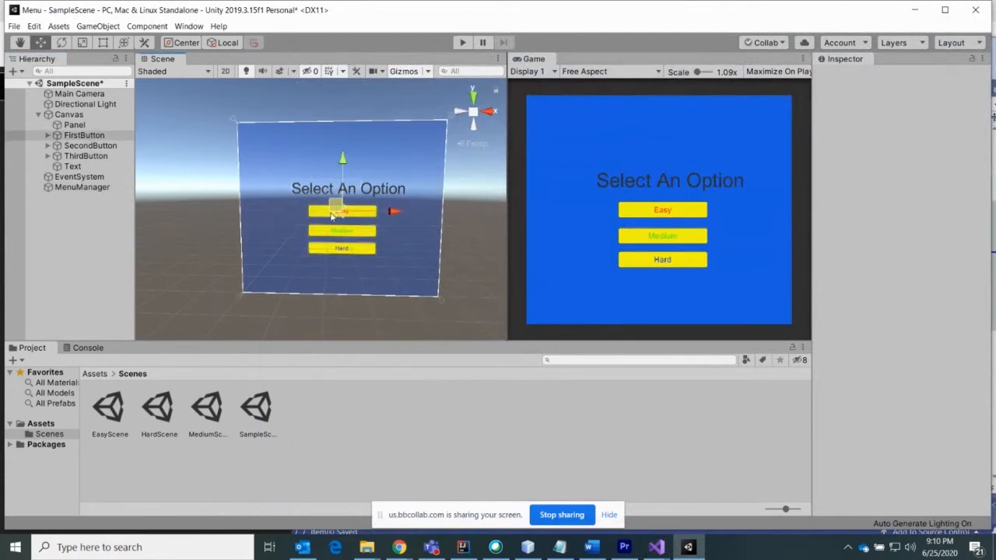
pyautogui.click(49, 136)
pyautogui.click(75, 137)
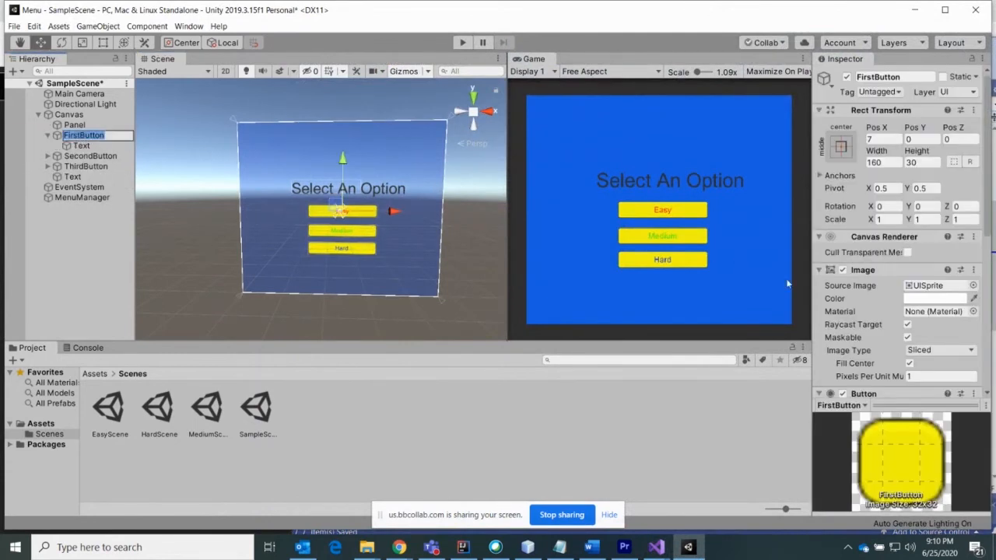
pyautogui.scroll(-5, 926, 337)
pyautogui.press('Return')
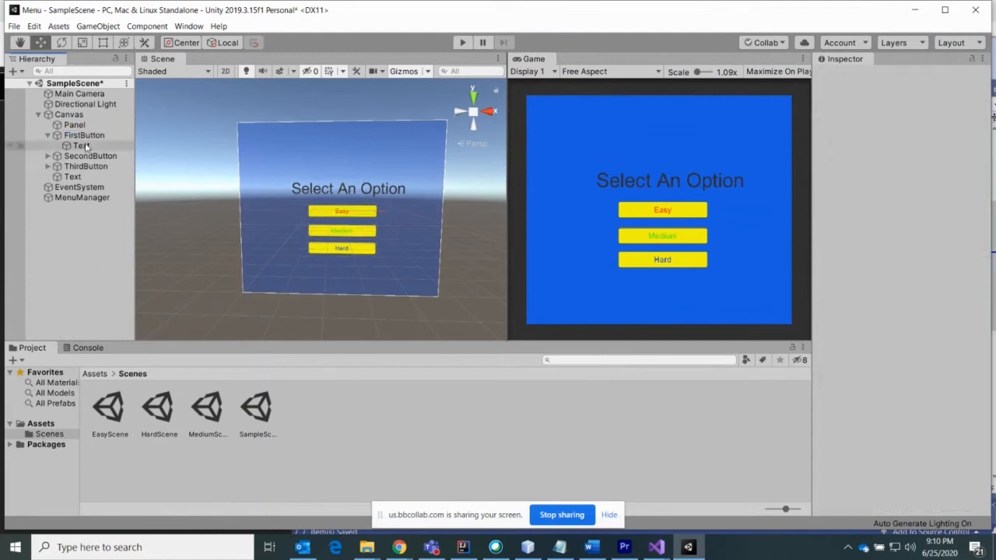
pyautogui.scroll(-5, 925, 305)
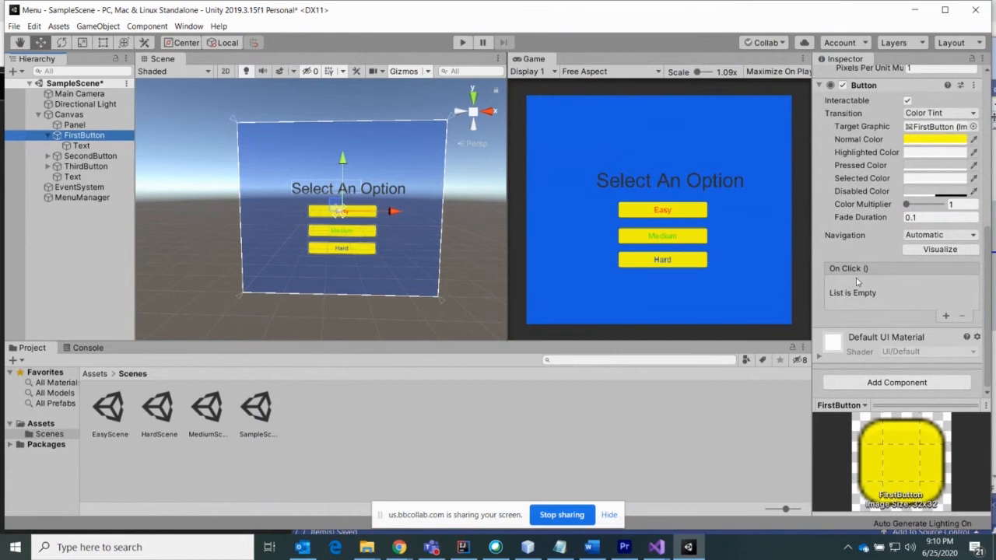
pyautogui.click(946, 316)
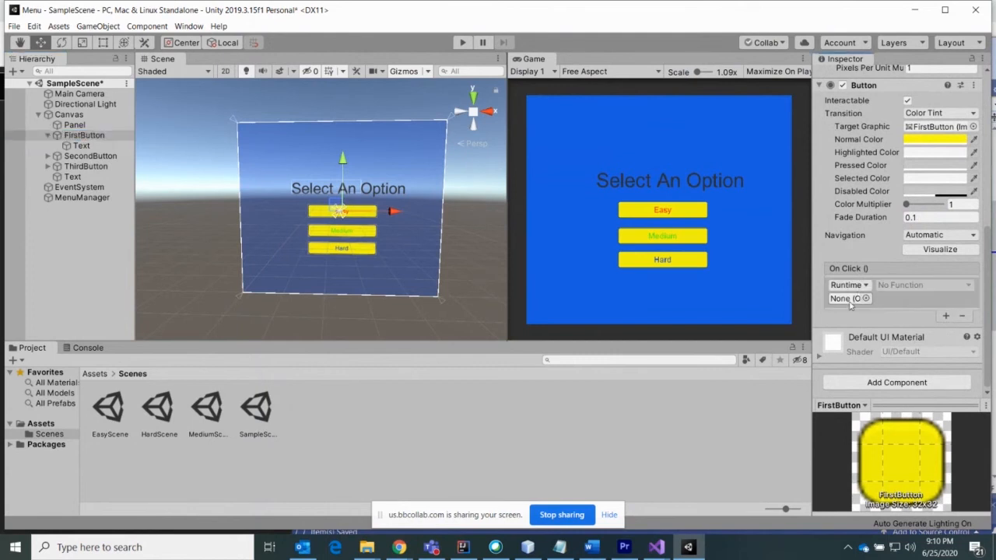
# - Assign MenuManager to FirstButton's On Click entry and set its function to Menu_Buttons LoadEasyScene
pyautogui.moveTo(81, 200); pyautogui.dragTo(846, 308)
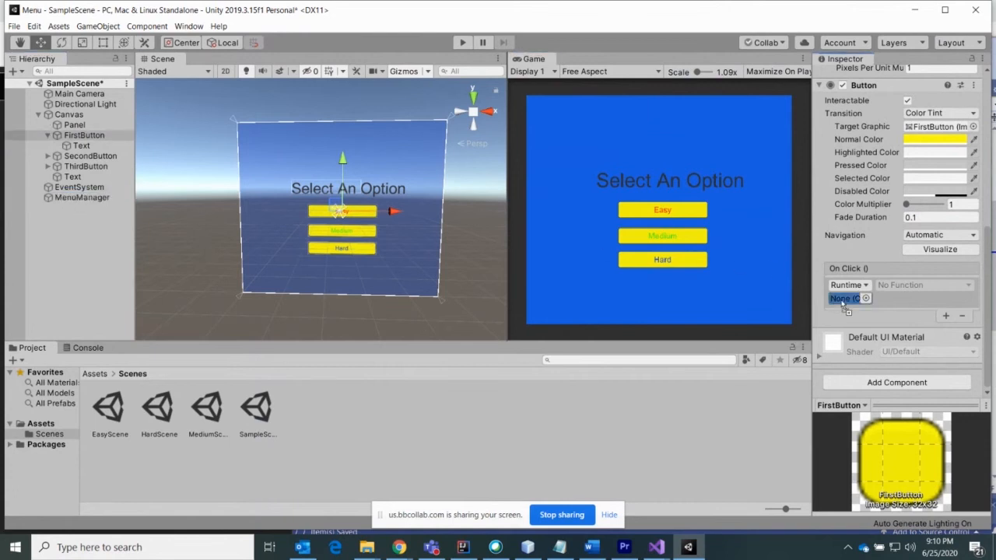
pyautogui.moveTo(846, 308); pyautogui.dragTo(848, 306)
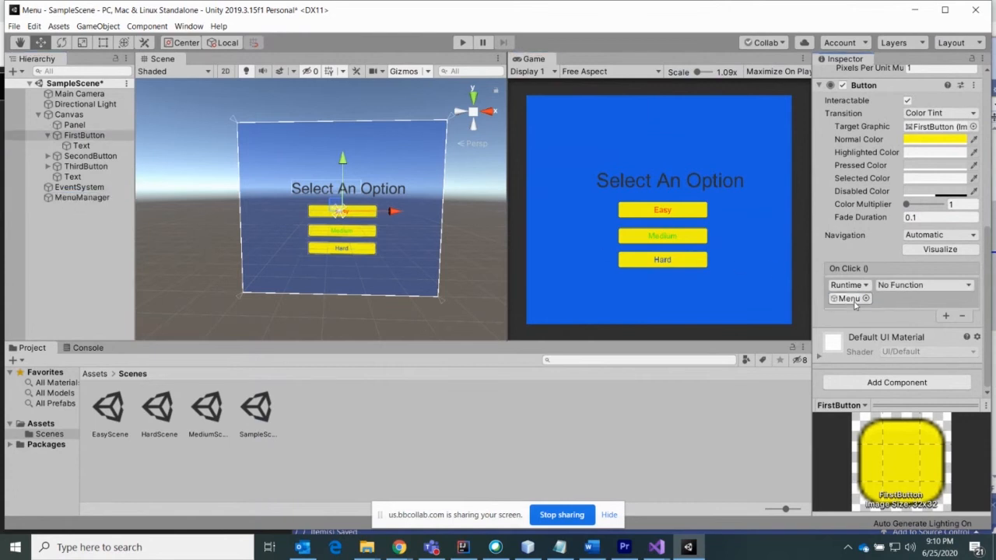
pyautogui.click(909, 288)
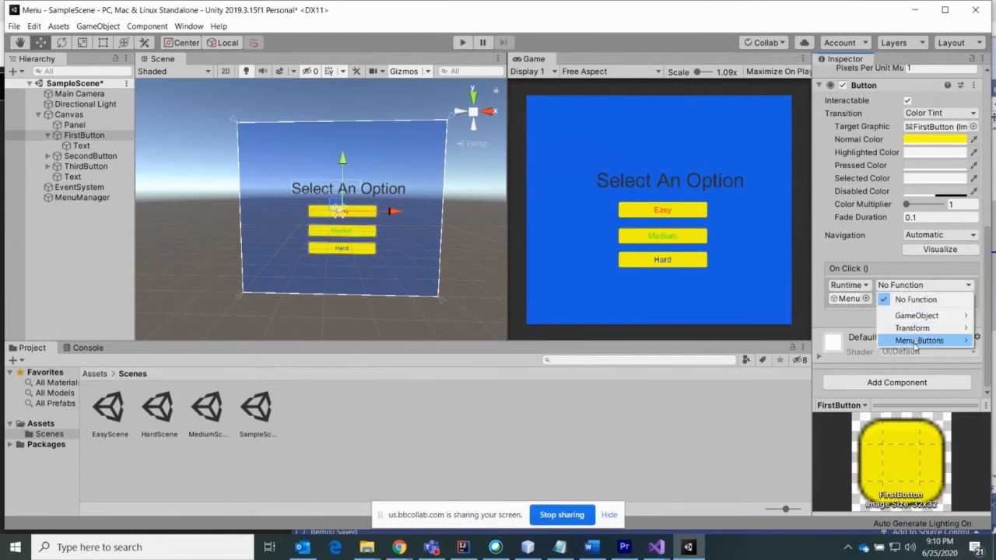
pyautogui.moveTo(916, 348)
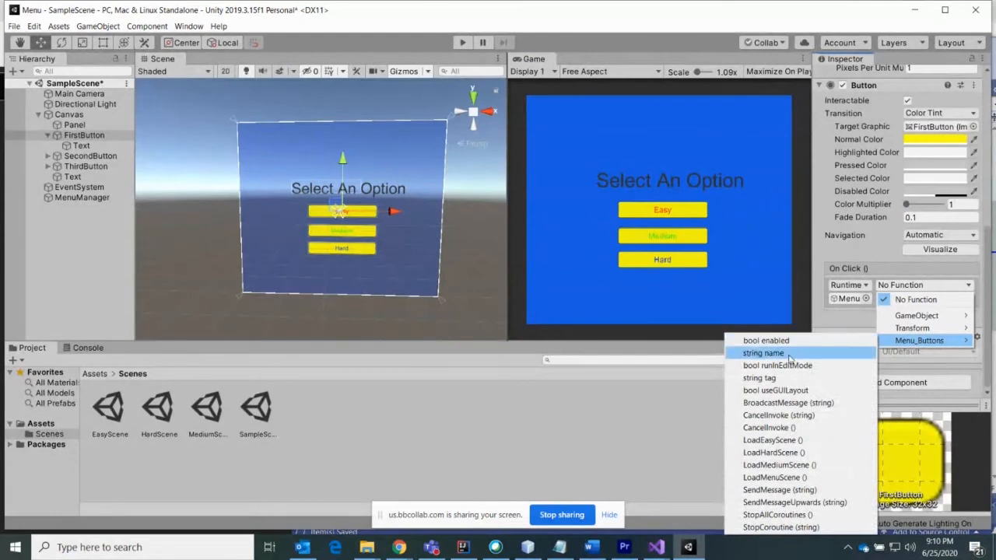
pyautogui.click(795, 441)
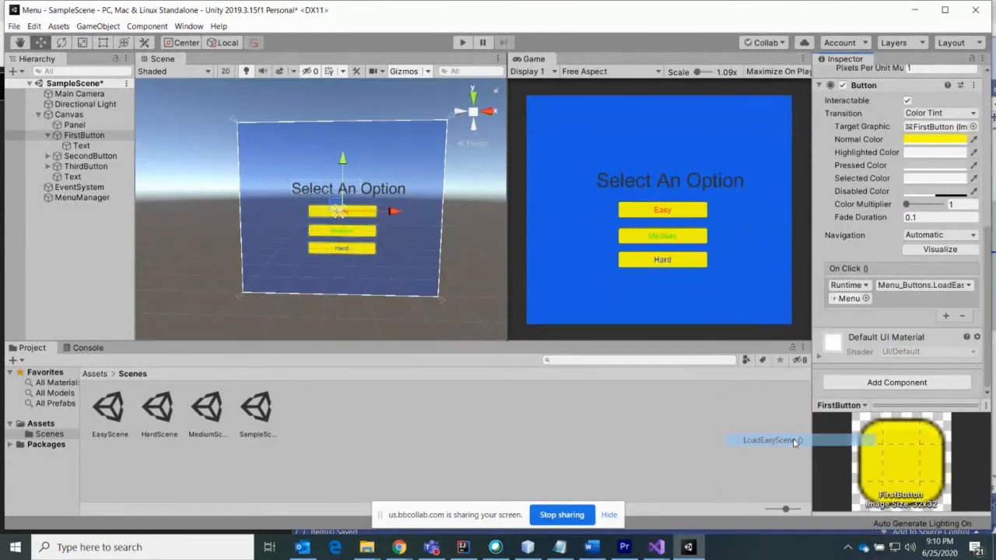
# - Add an On Click entry to SecondButton that calls LoadMediumScene from Menu_Buttons on MenuManager
pyautogui.click(47, 155)
pyautogui.click(91, 157)
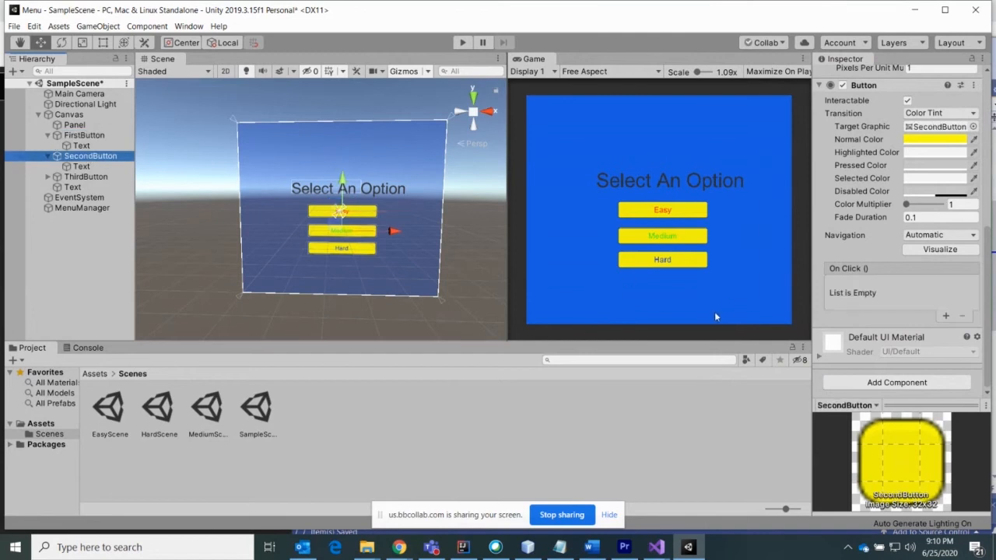
pyautogui.click(945, 315)
pyautogui.moveTo(81, 208); pyautogui.dragTo(852, 300)
pyautogui.click(895, 286)
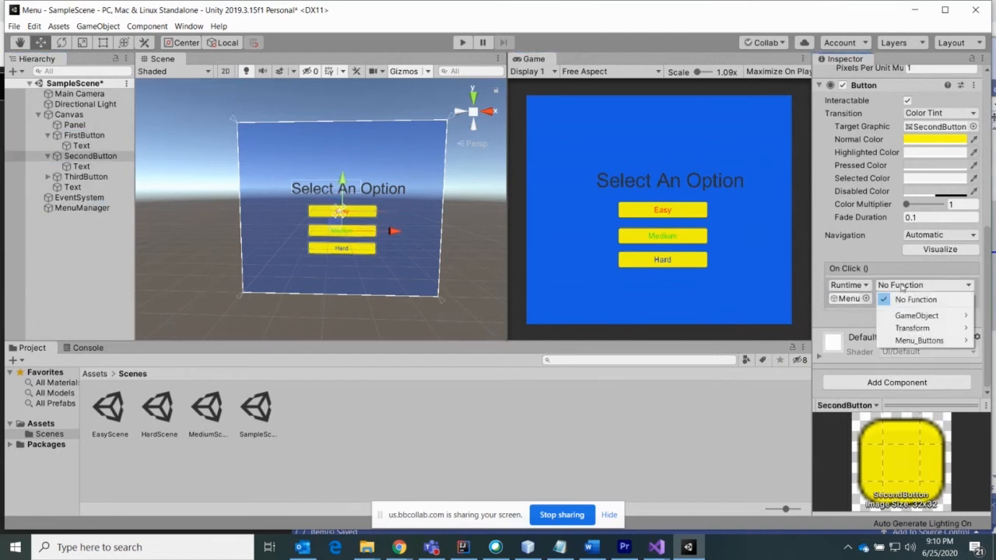
pyautogui.moveTo(921, 340)
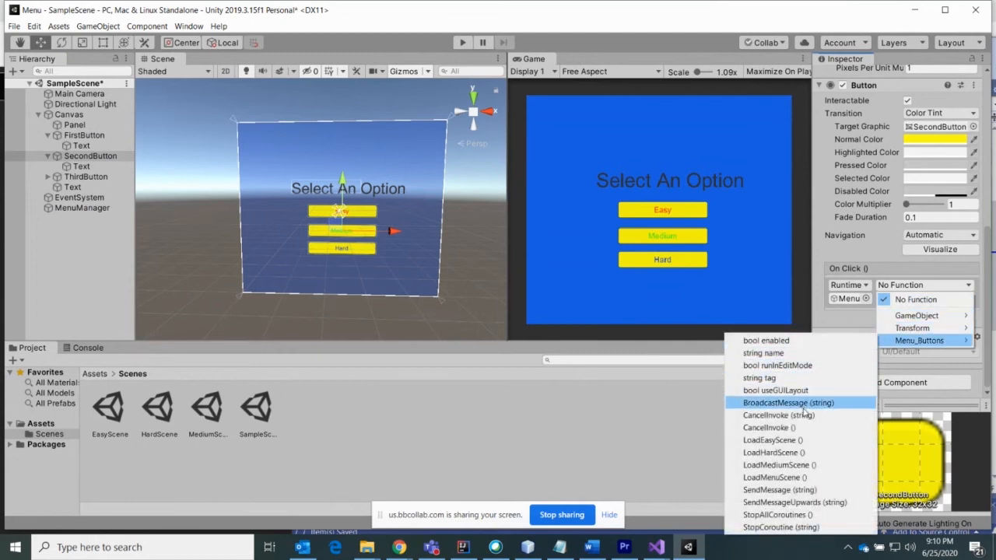
pyautogui.click(778, 465)
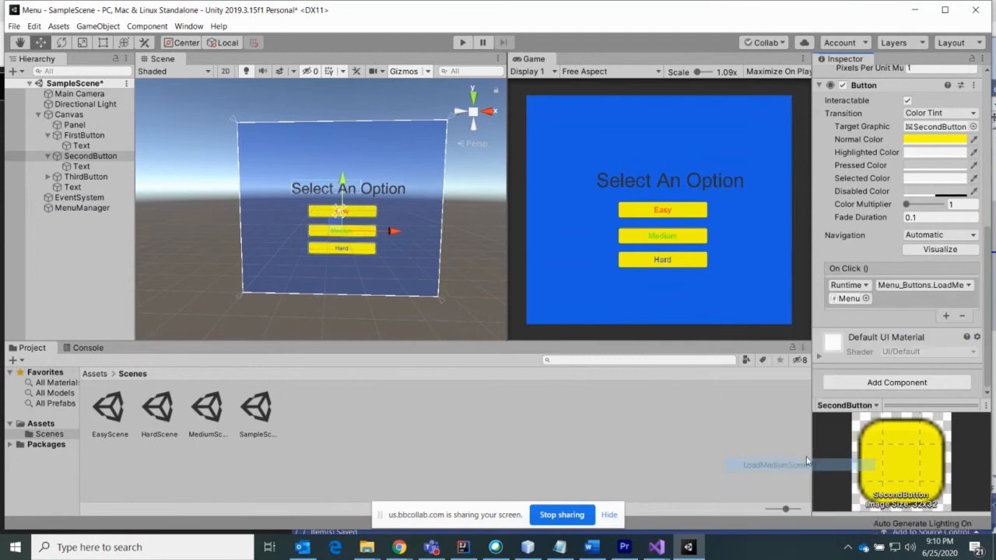
# - Add an On Click entry to ThirdButton that calls LoadHardScene from Menu_Buttons on MenuManager
pyautogui.click(85, 177)
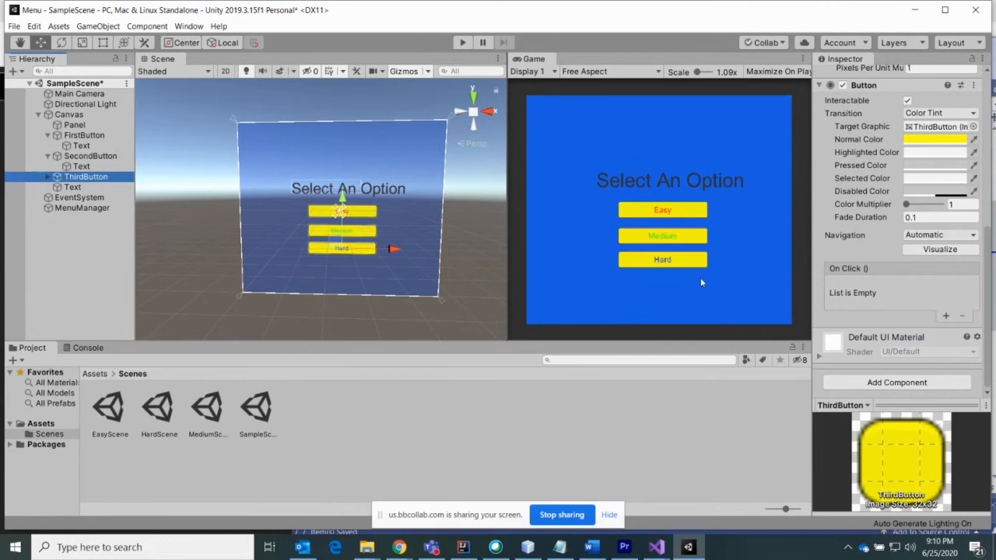
pyautogui.click(946, 318)
pyautogui.moveTo(86, 208); pyautogui.dragTo(846, 305)
pyautogui.click(921, 286)
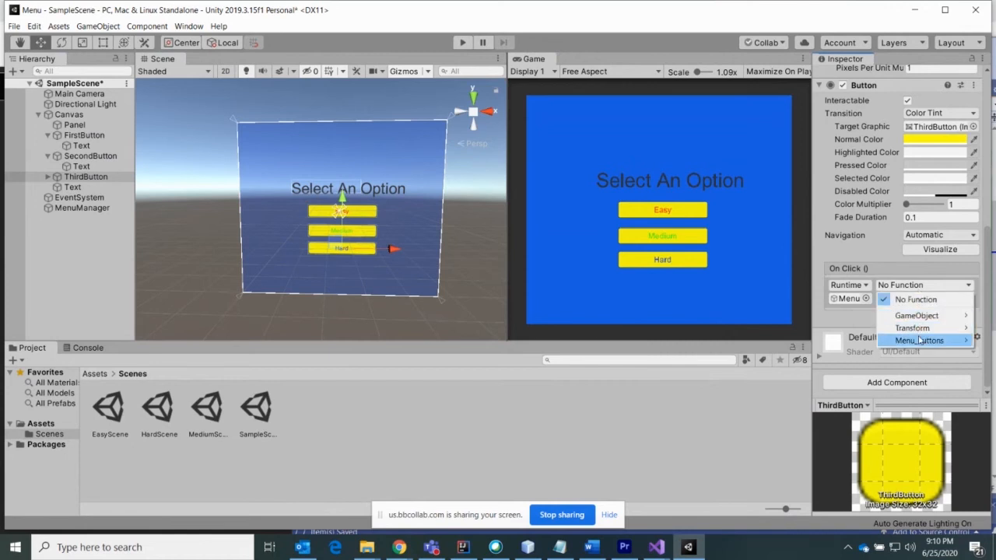
pyautogui.moveTo(919, 340)
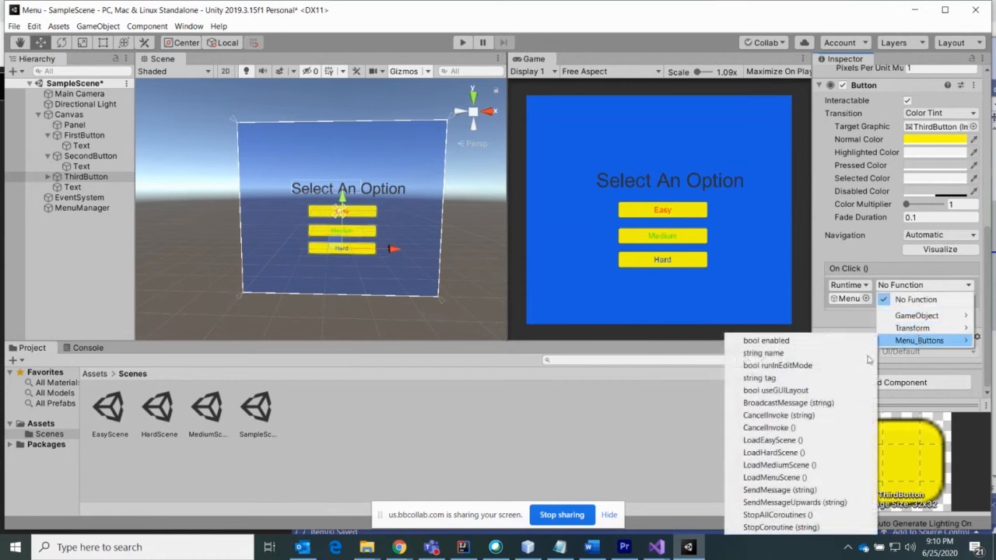
pyautogui.click(806, 453)
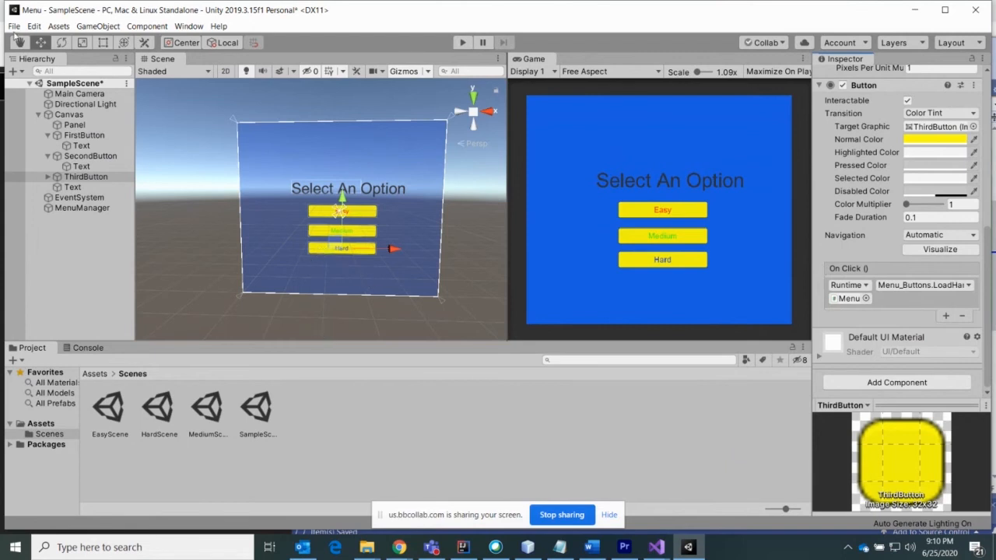
# - Save SampleScene and open EasyScene from the Scenes folder
pyautogui.click(14, 25)
pyautogui.click(29, 70)
pyautogui.doubleClick(107, 405)
pyautogui.doubleClick(263, 407)
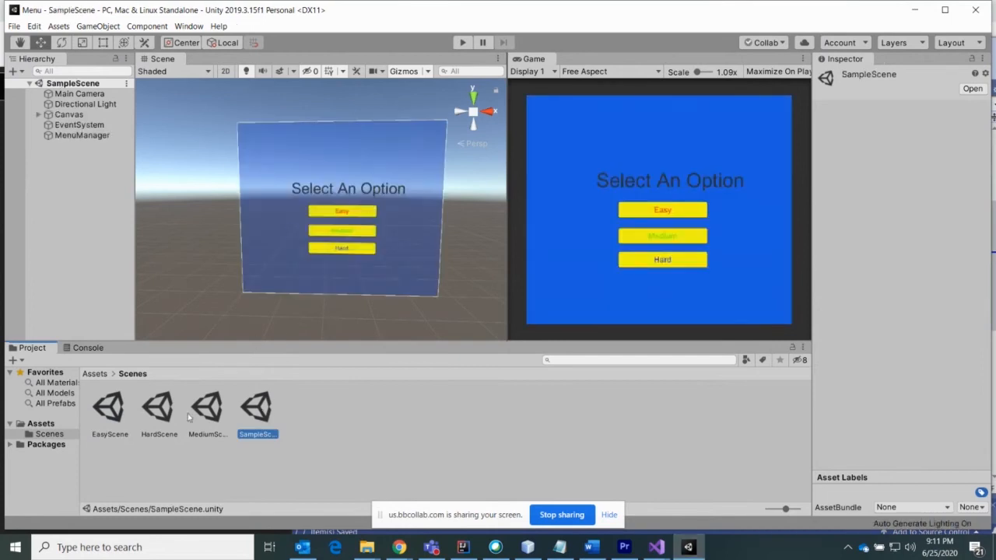
pyautogui.doubleClick(109, 408)
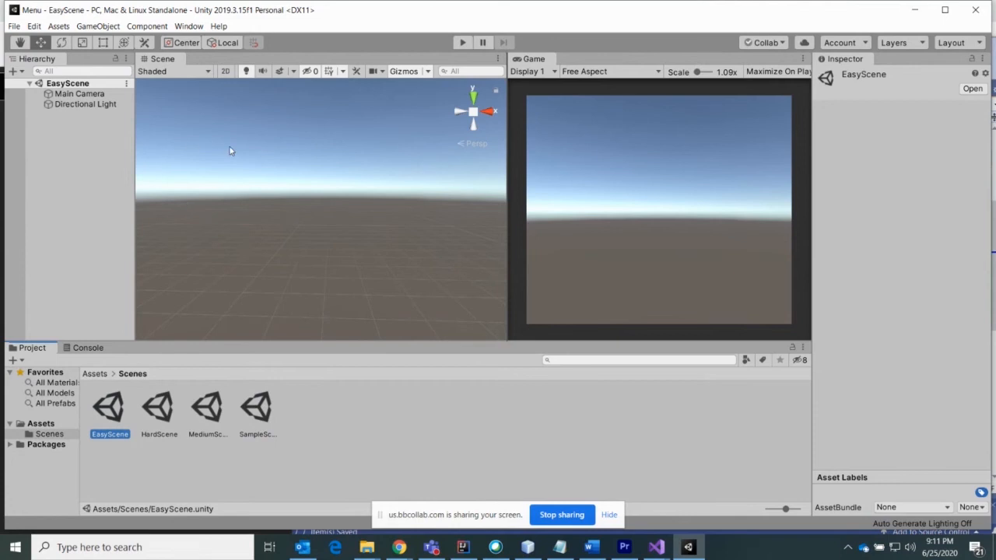
# - Add a UI Button to EasyScene and give it an empty On Click entry
pyautogui.rightClick(79, 145)
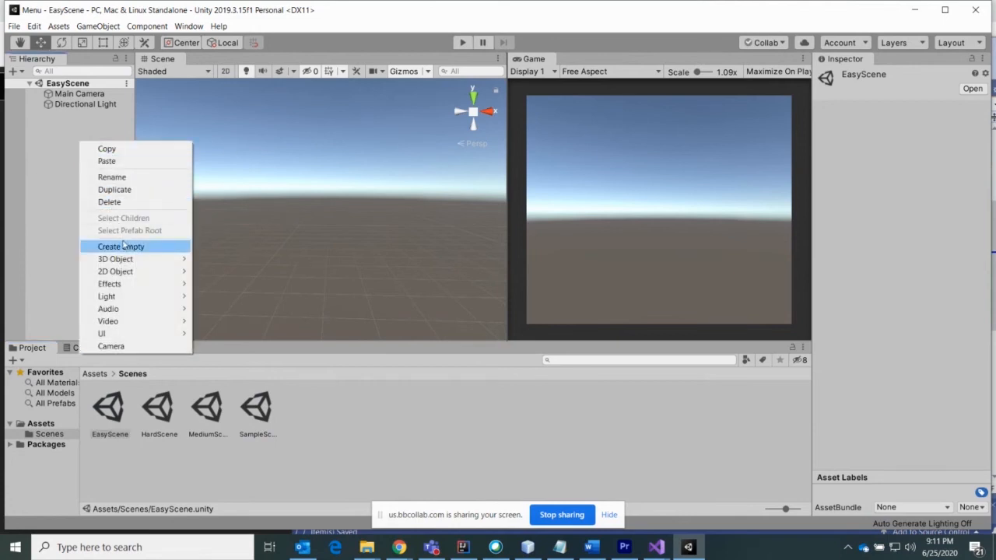
pyautogui.click(43, 172)
pyautogui.rightClick(60, 144)
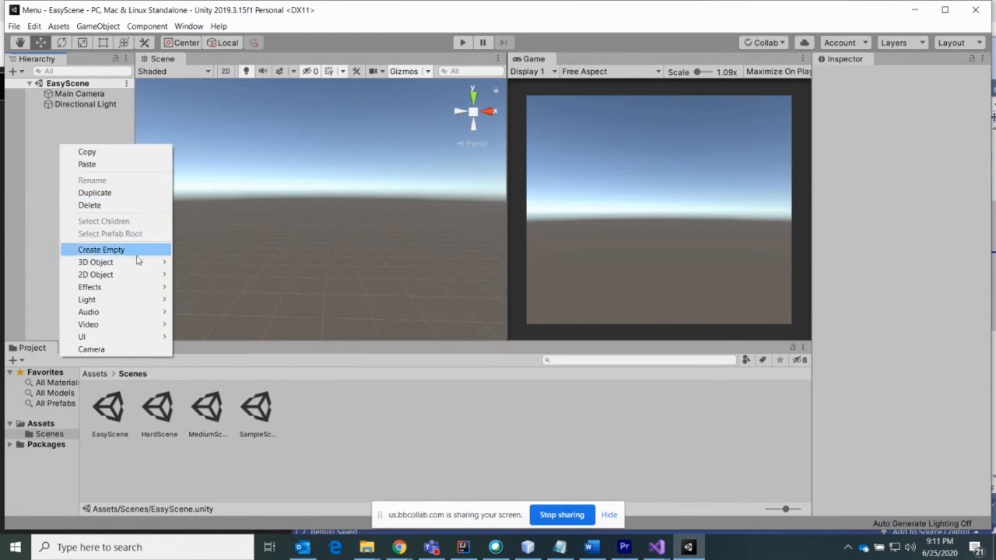
pyautogui.moveTo(130, 337)
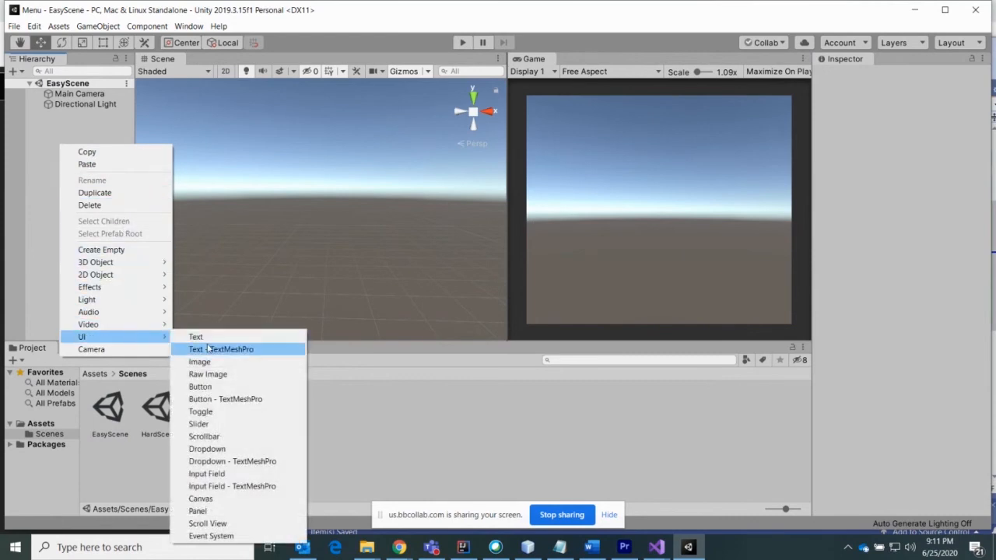
pyautogui.click(233, 389)
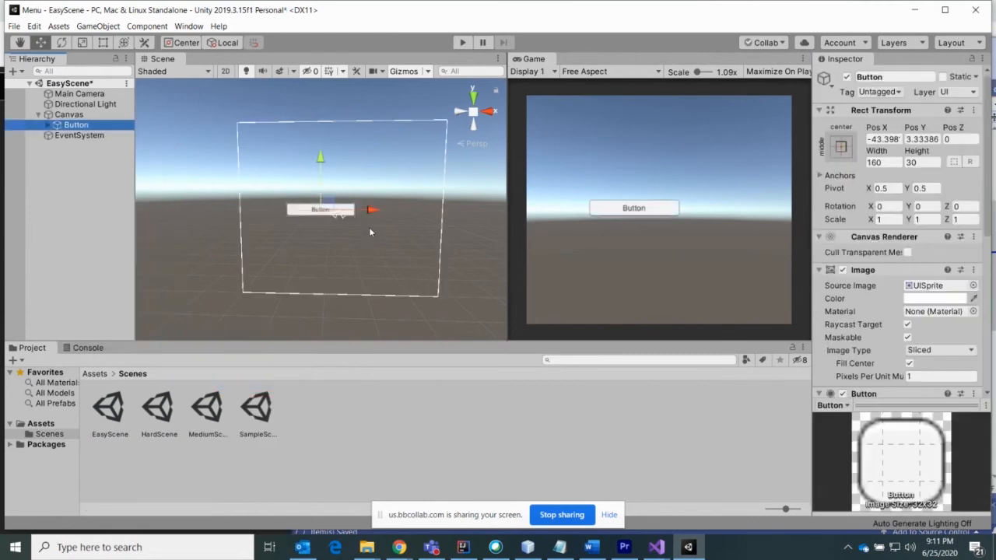
pyautogui.scroll(-8, 875, 303)
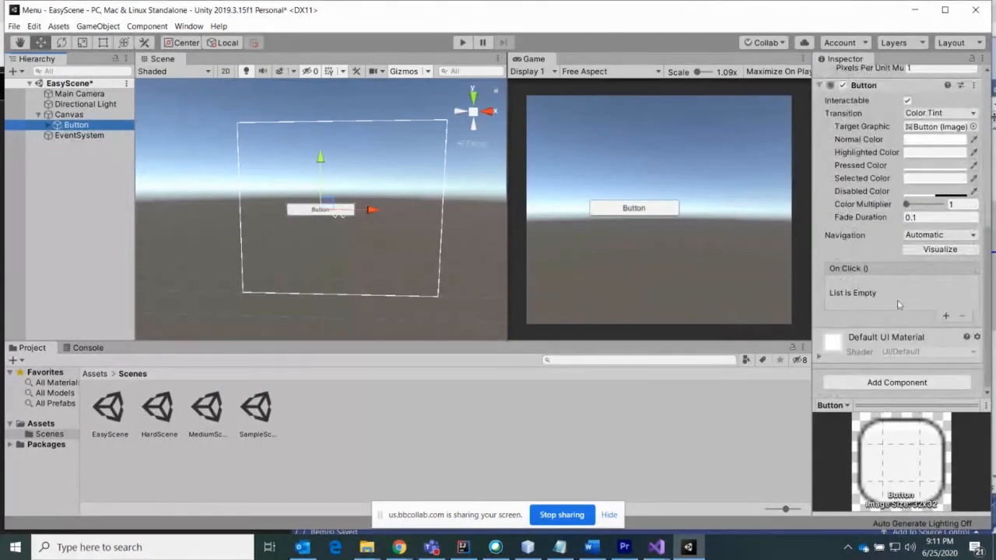
pyautogui.click(945, 316)
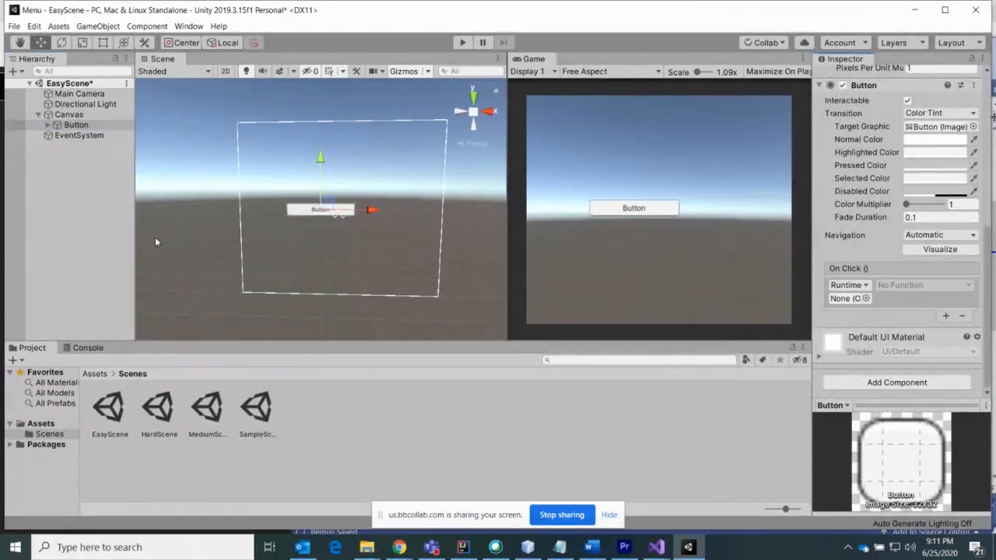
# - Create an empty game object named MenuManager at the root of EasyScene
pyautogui.click(57, 178)
pyautogui.rightClick(69, 168)
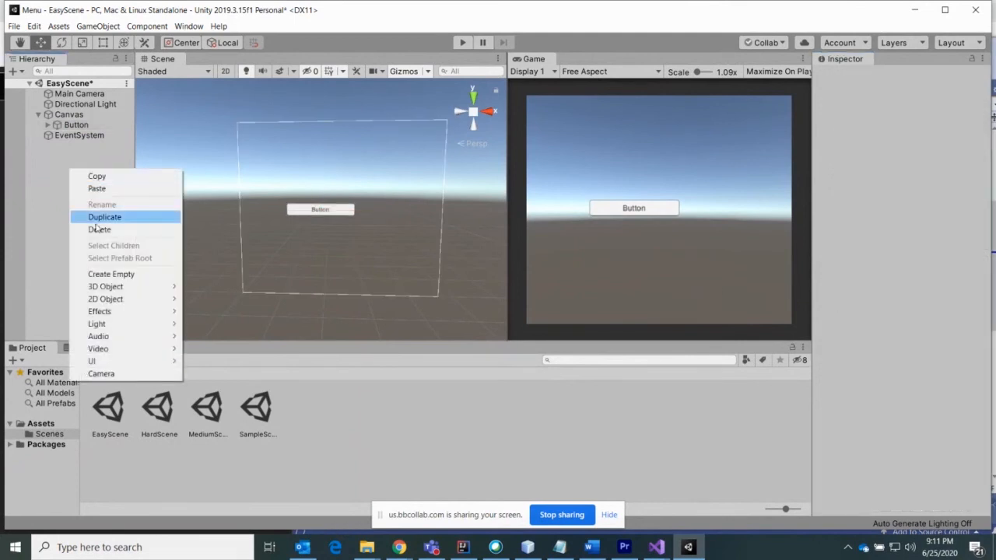
pyautogui.click(109, 274)
pyautogui.write('MenuManager')
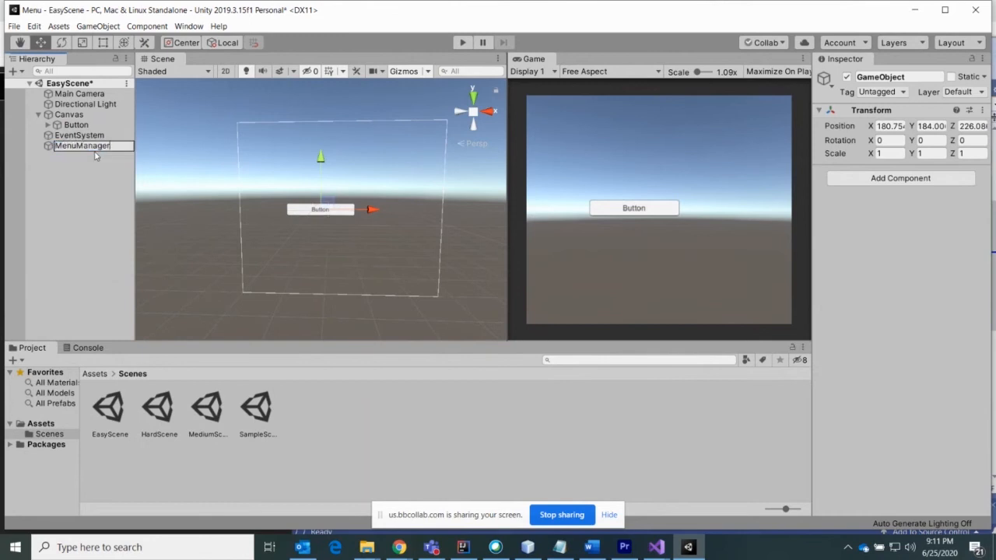
pyautogui.click(95, 156)
# - Add the Menu_Buttons script as a component to EasyScene's MenuManager
pyautogui.click(97, 146)
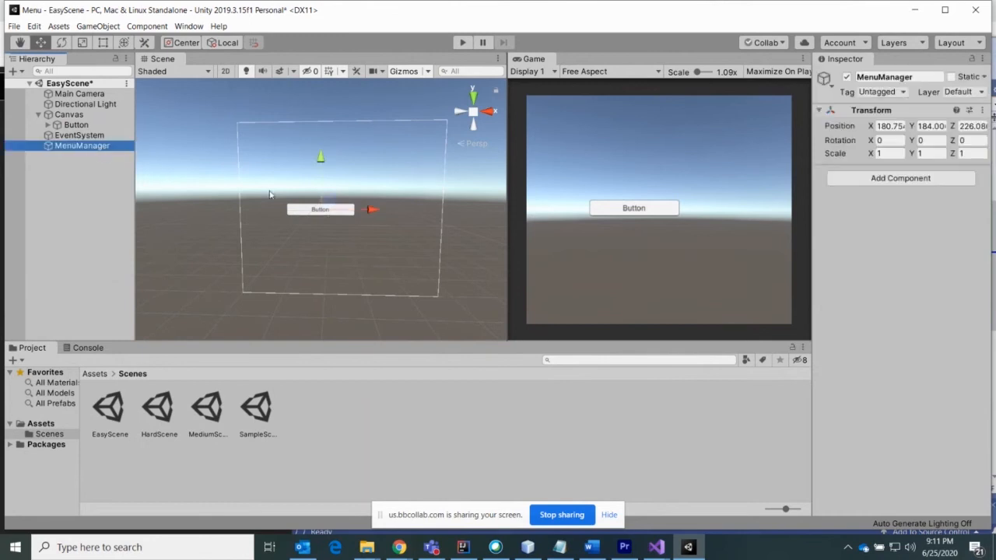
pyautogui.click(909, 178)
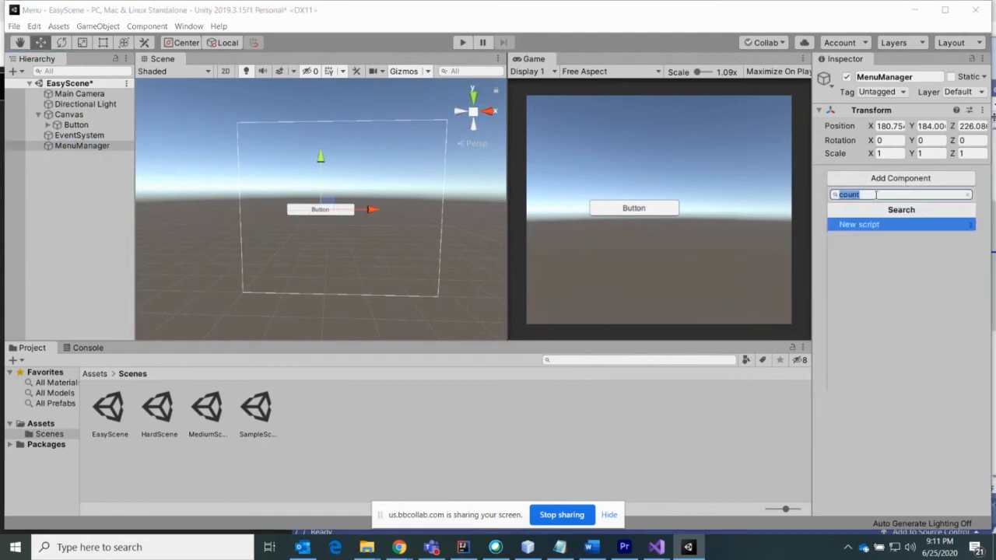
pyautogui.click(870, 194)
pyautogui.press('BackSpace')
pyautogui.press('BackSpace')
pyautogui.press('BackSpace')
pyautogui.press('BackSpace')
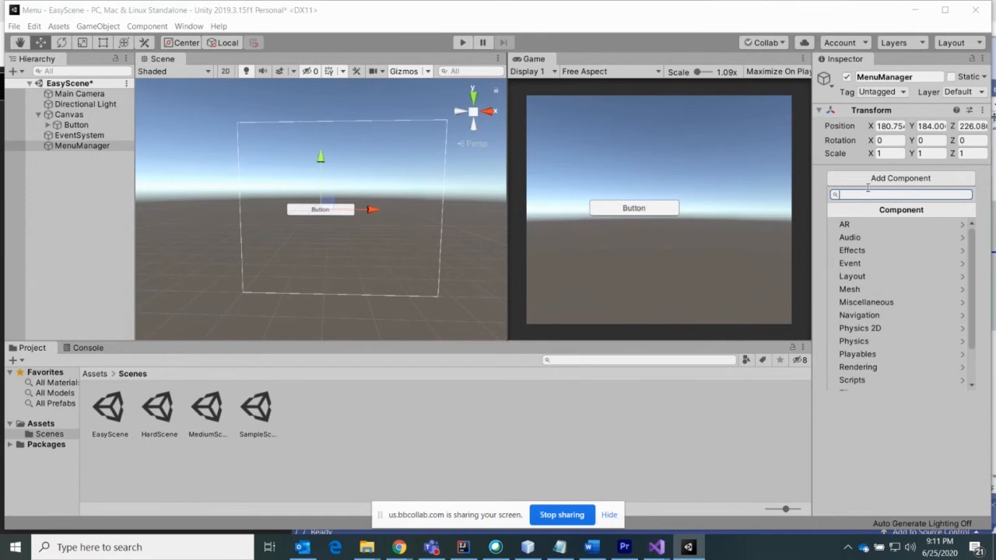
pyautogui.write('menu')
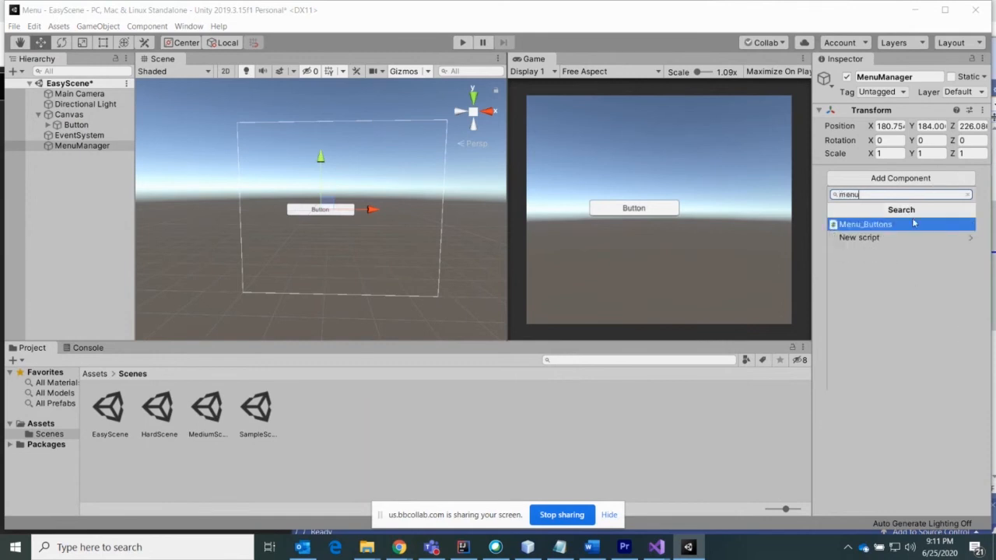
pyautogui.click(865, 224)
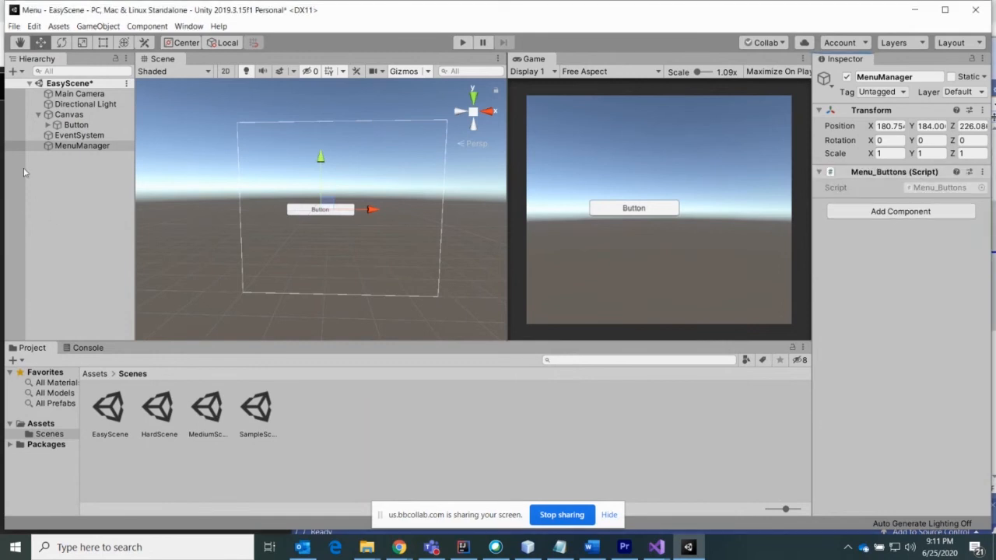
# - Assign MenuManager to the EasyScene button's On Click entry and select Menu_Buttons.LoadMenuScene as its function
pyautogui.click(76, 127)
pyautogui.scroll(-8, 892, 314)
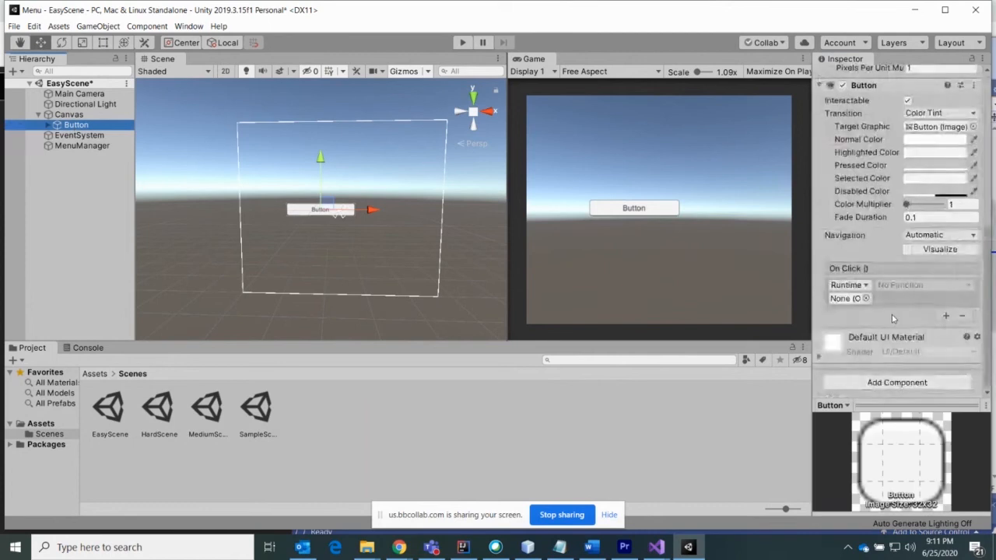
pyautogui.moveTo(78, 146); pyautogui.dragTo(844, 309)
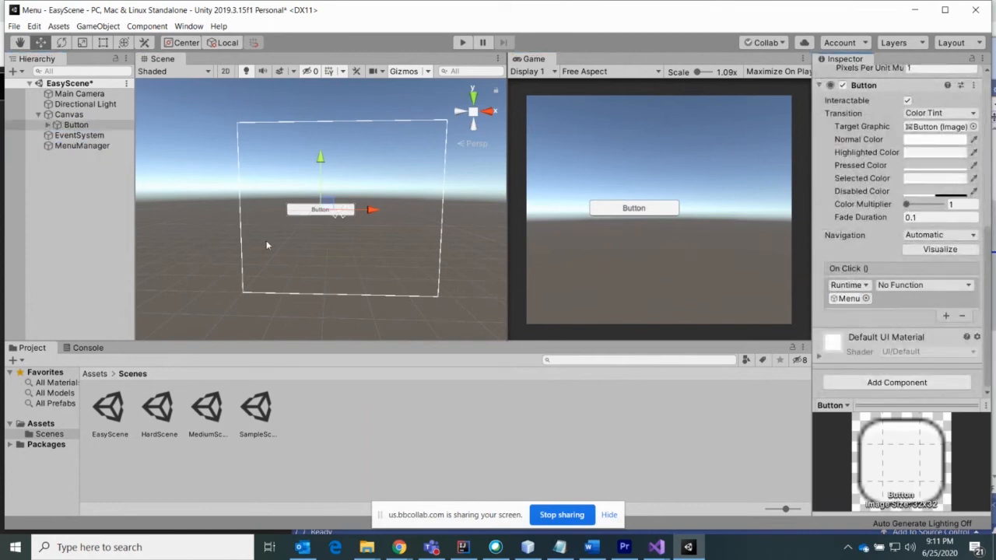
pyautogui.click(904, 286)
pyautogui.moveTo(917, 341)
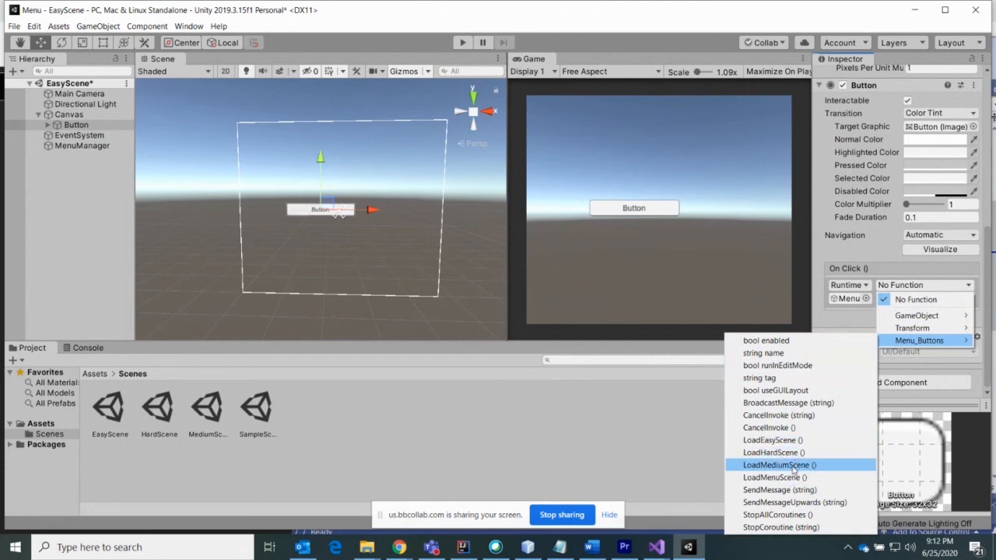
pyautogui.click(788, 478)
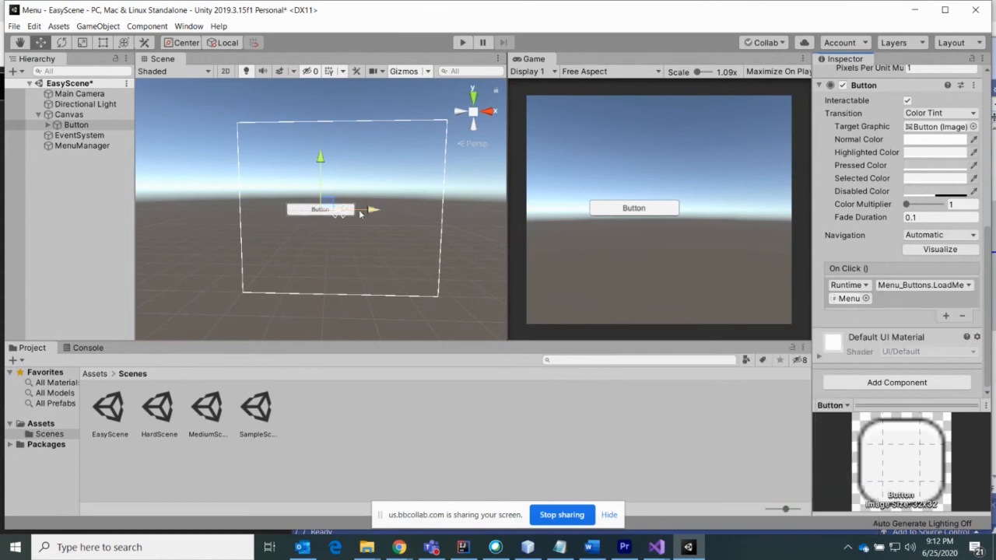
# - Move the EasyScene button horizontally to the middle of the canvas and set its label text to "Easy Scene"
pyautogui.moveTo(372, 210); pyautogui.dragTo(395, 210)
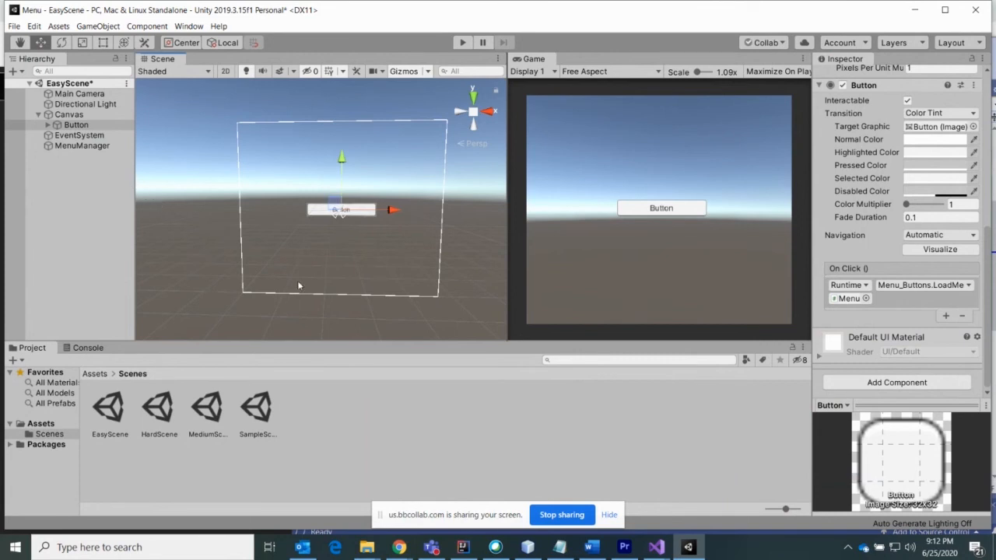
pyautogui.click(46, 125)
pyautogui.click(77, 135)
pyautogui.click(870, 296)
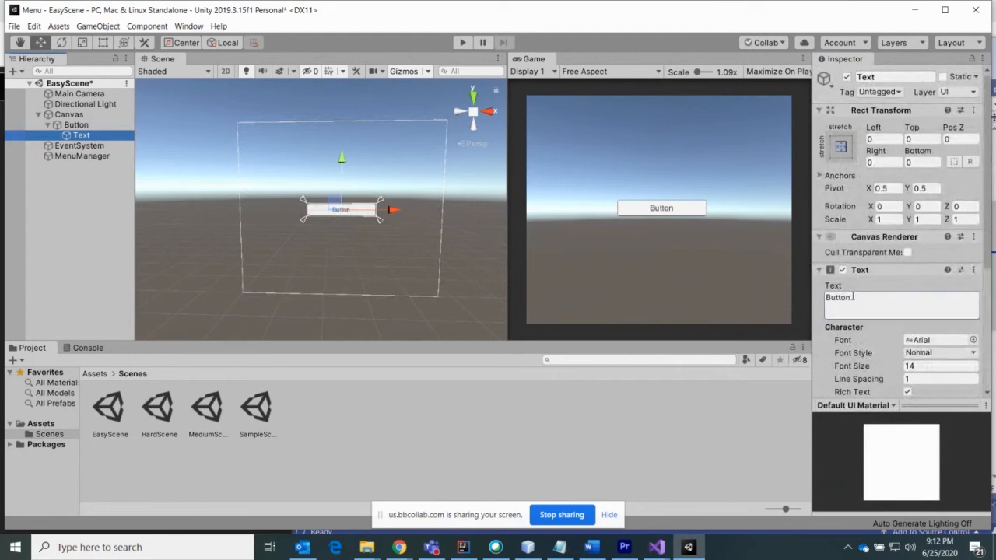
pyautogui.write('Eas')
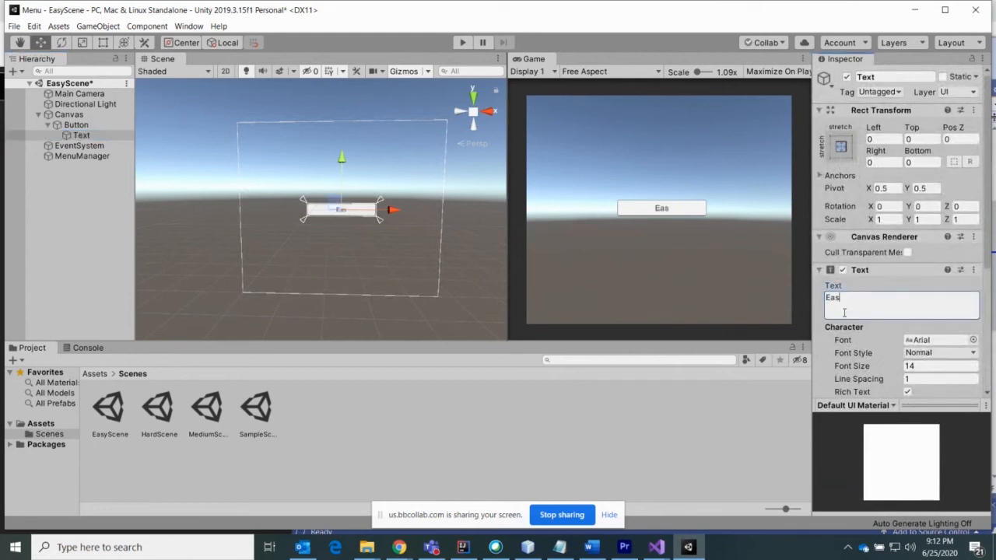
pyautogui.write('y Scene')
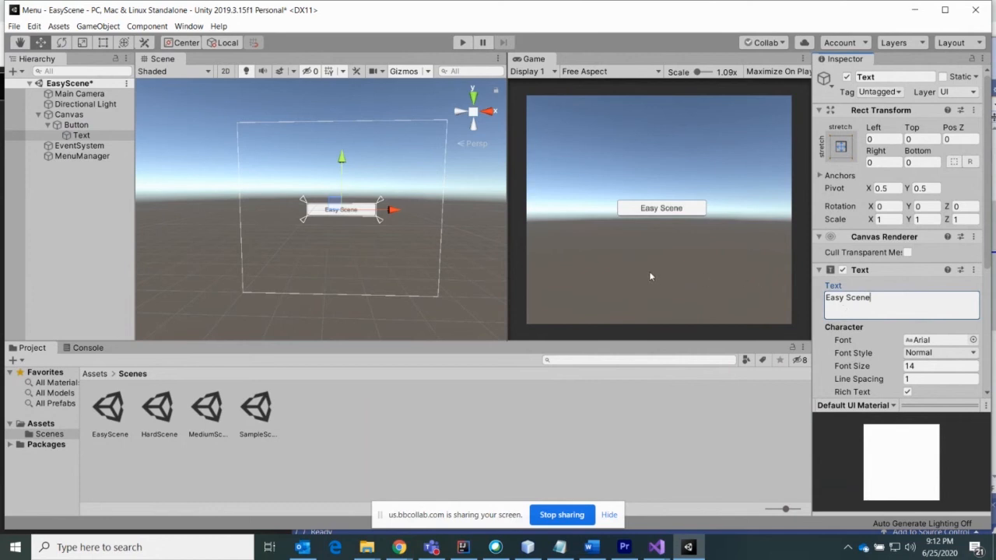
pyautogui.click(91, 137)
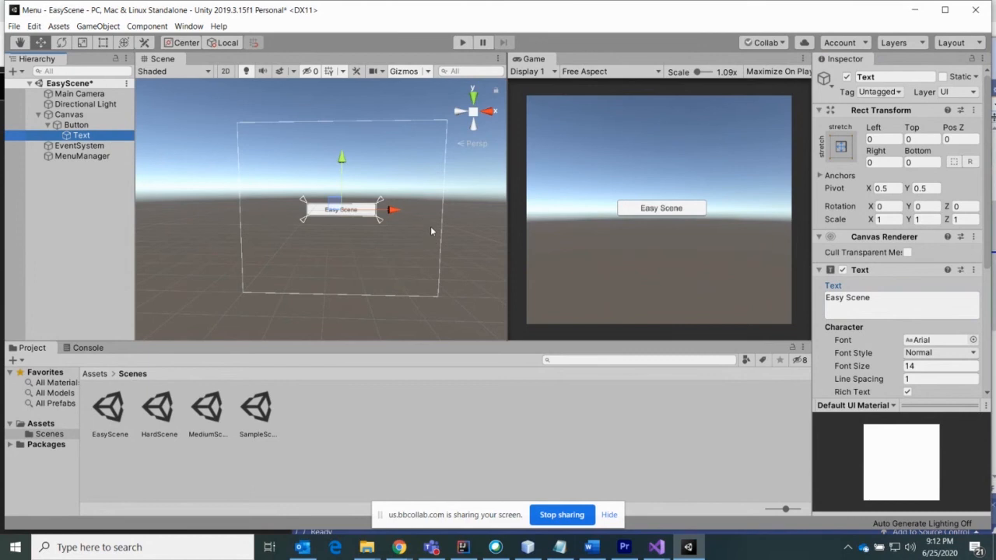
# - Save EasyScene and open SampleScene from the Scenes folder
pyautogui.click(14, 25)
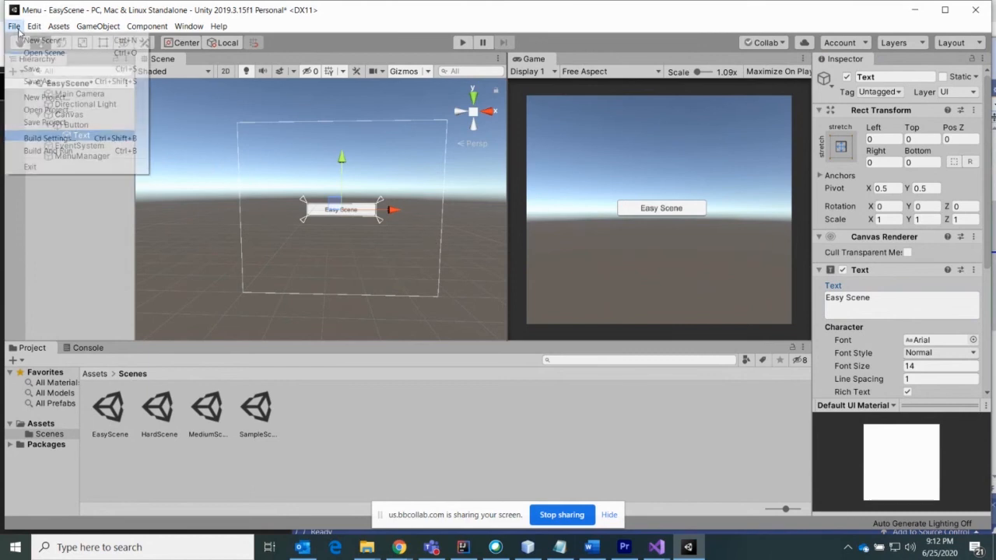
pyautogui.click(31, 69)
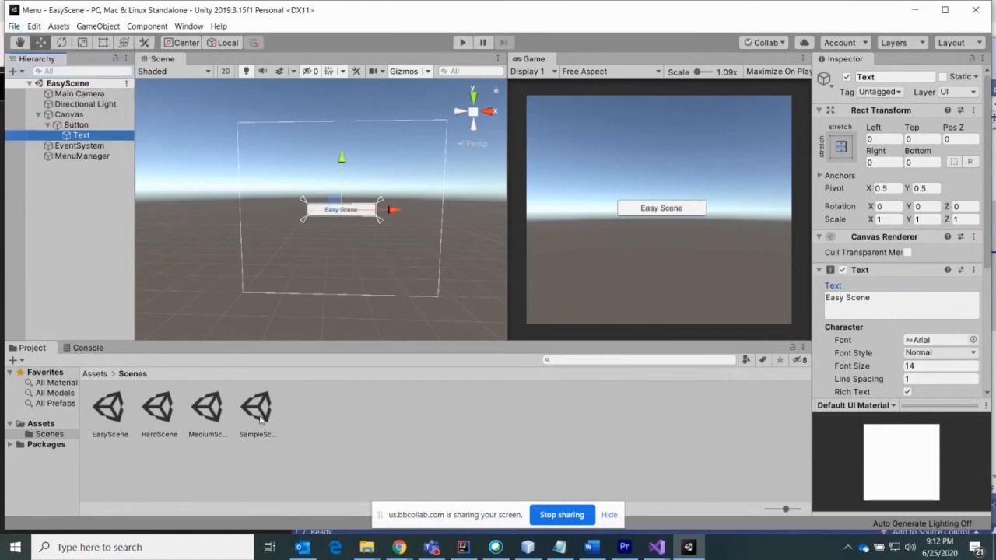
pyautogui.doubleClick(261, 420)
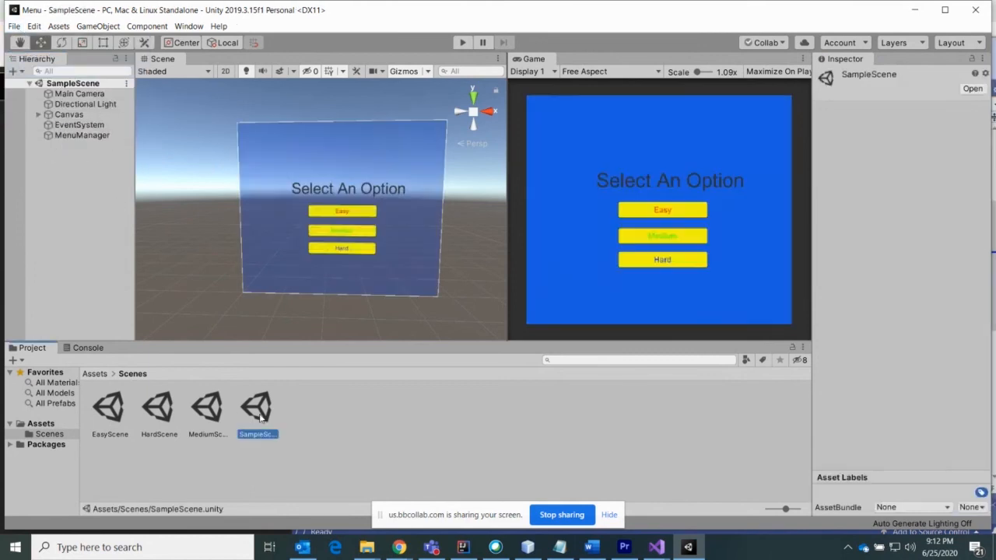
# - Add SampleScene, EasyScene, MediumScene and HardScene, in that order, to Scenes In Build in the Build Settings
pyautogui.click(14, 26)
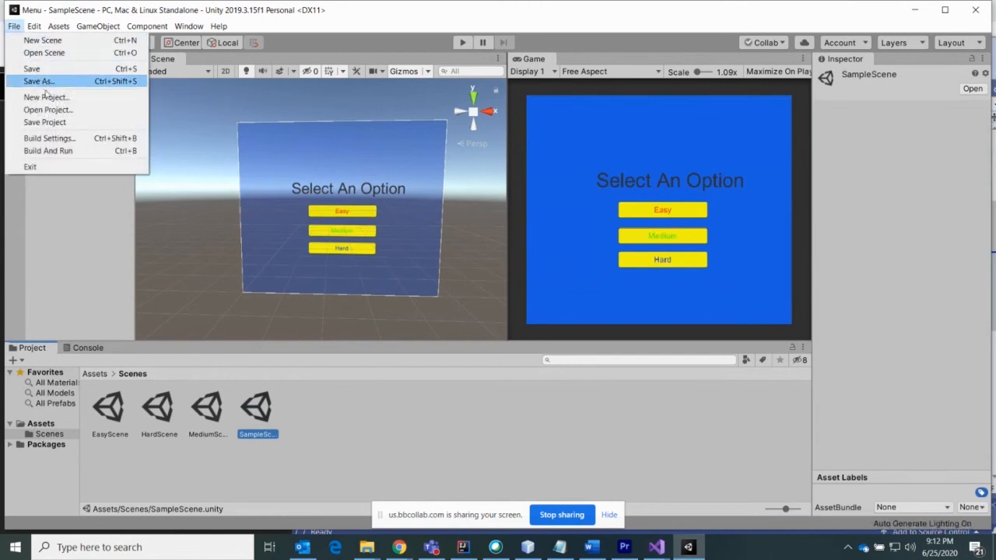
pyautogui.click(62, 134)
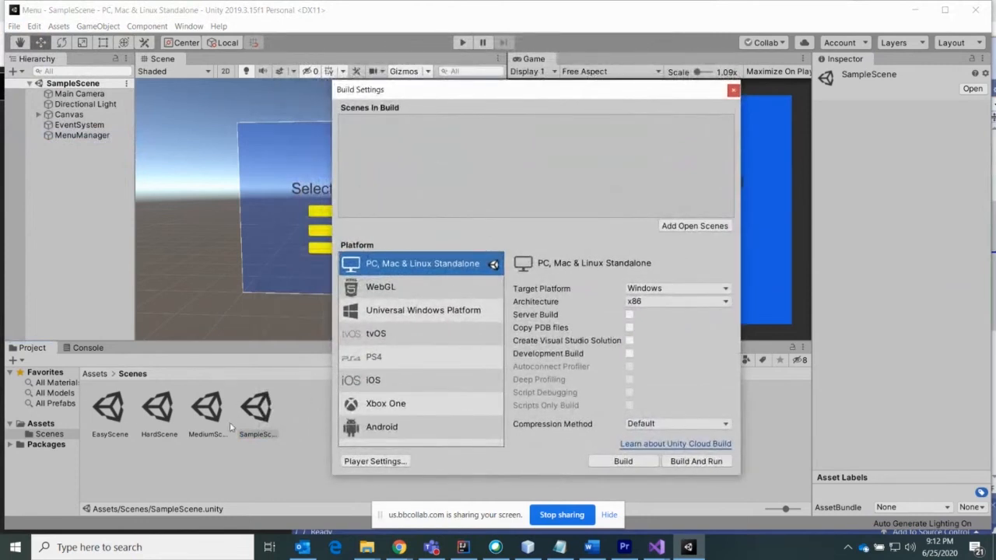
pyautogui.moveTo(260, 410); pyautogui.dragTo(425, 139)
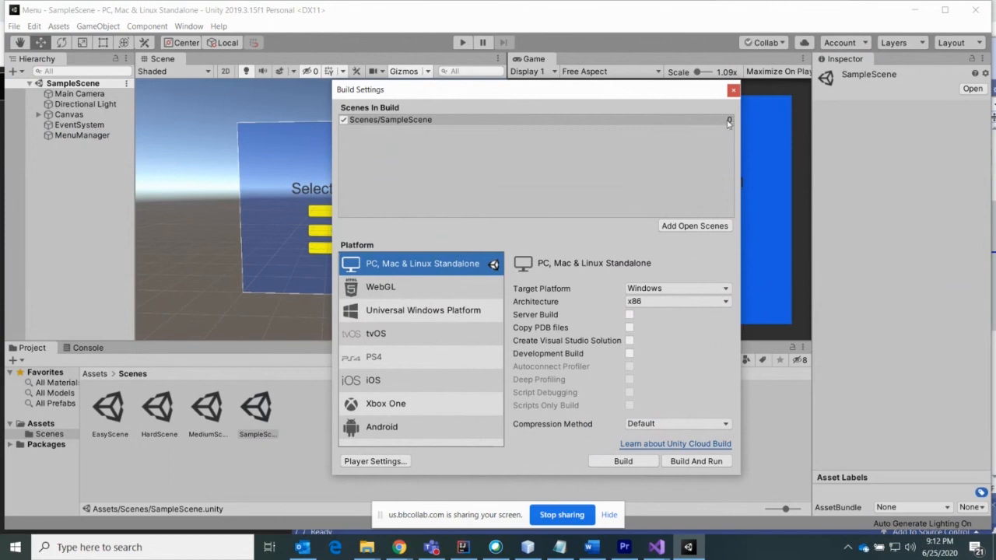
pyautogui.moveTo(110, 411); pyautogui.dragTo(381, 199)
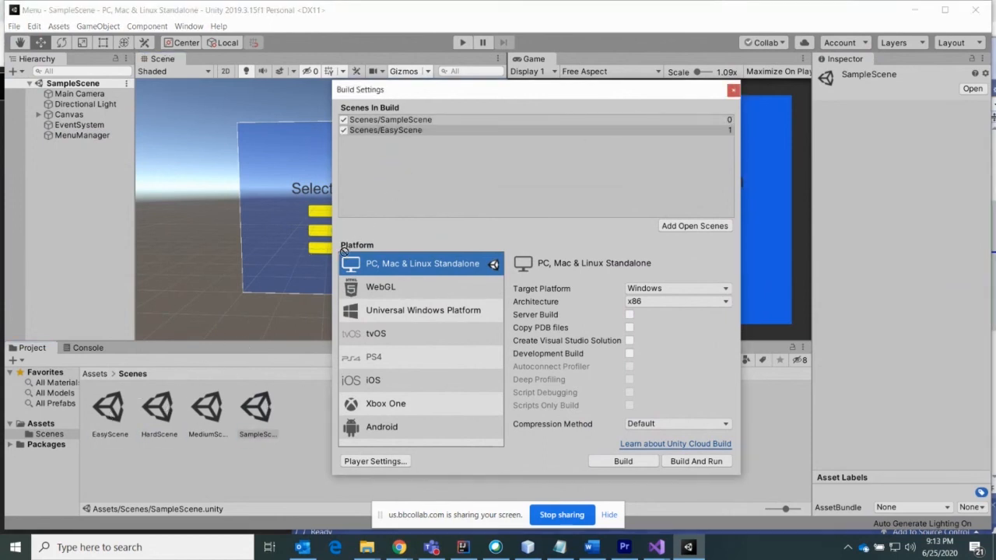
pyautogui.click(159, 410)
pyautogui.moveTo(210, 408); pyautogui.dragTo(401, 187)
pyautogui.moveTo(409, 220); pyautogui.dragTo(416, 191)
pyautogui.click(416, 121)
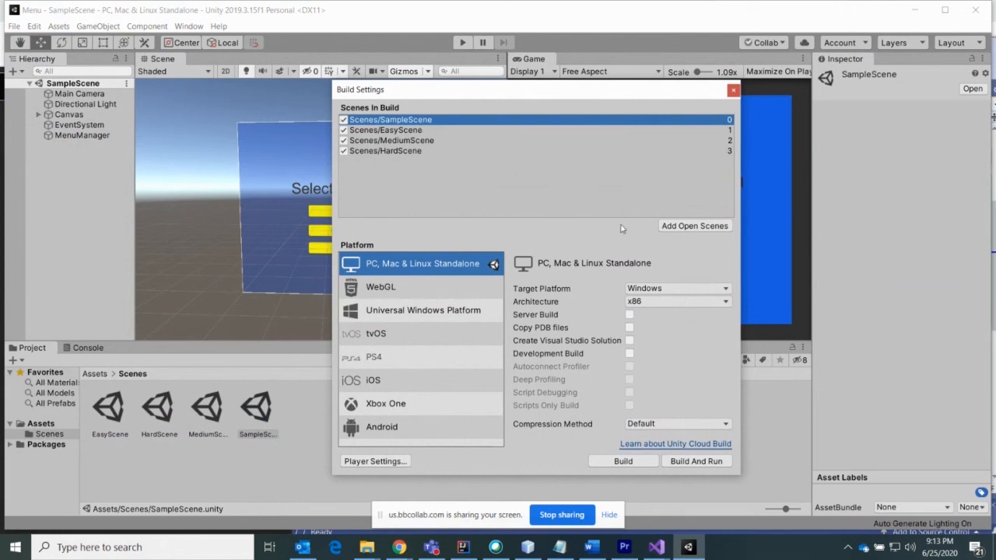
pyautogui.click(732, 90)
pyautogui.click(15, 26)
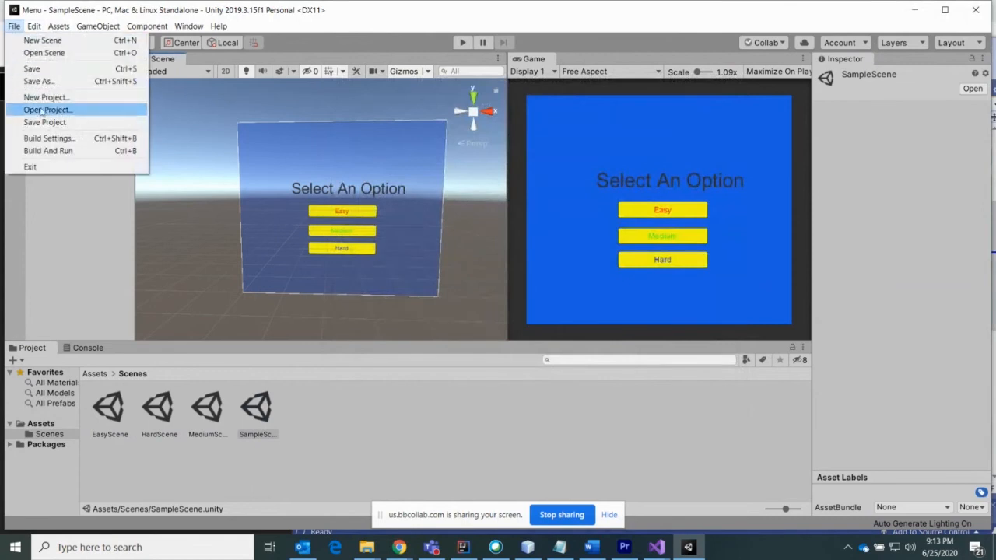
pyautogui.click(47, 138)
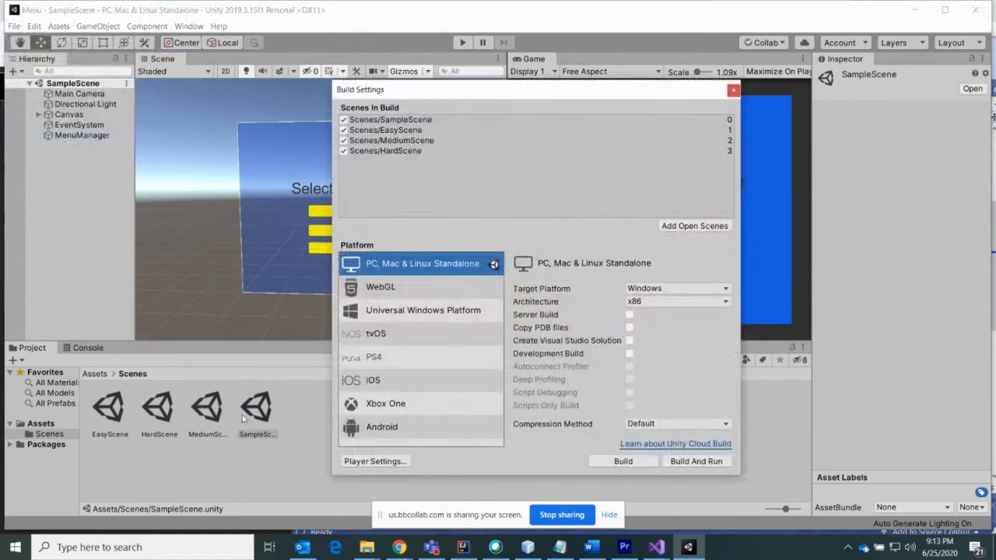
pyautogui.click(732, 90)
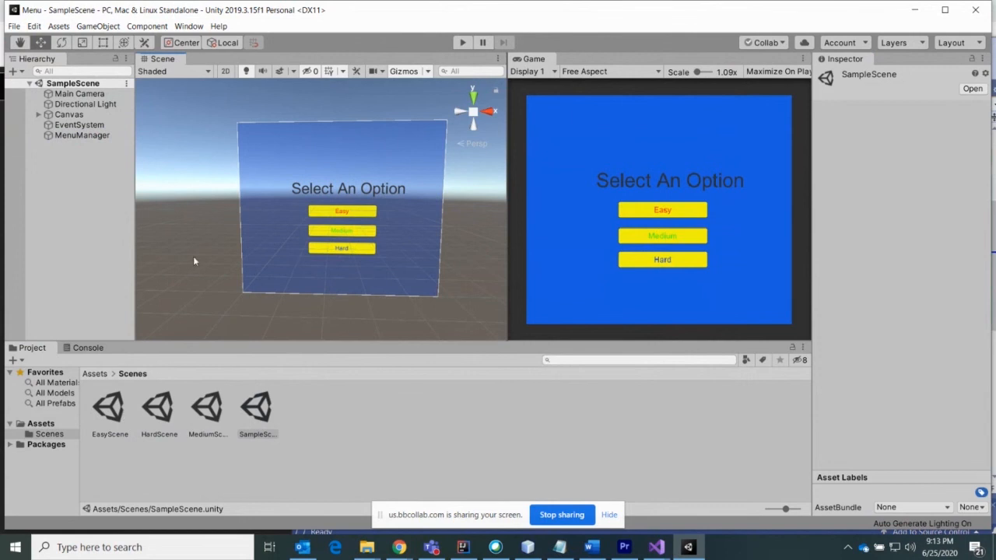
# - Test the menu in Play mode by loading EasyScene and returning to SampleScene, and stop the game
pyautogui.click(463, 42)
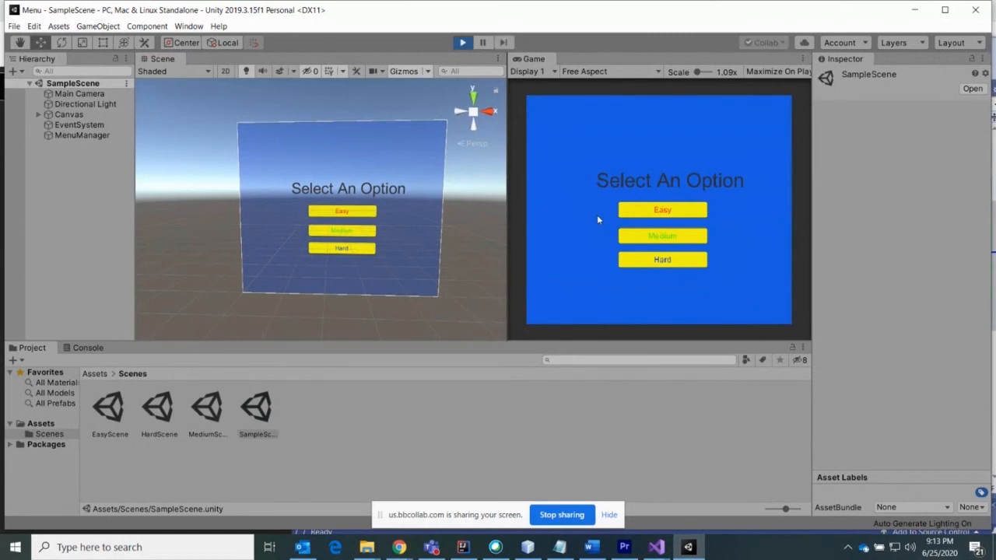
pyautogui.click(648, 212)
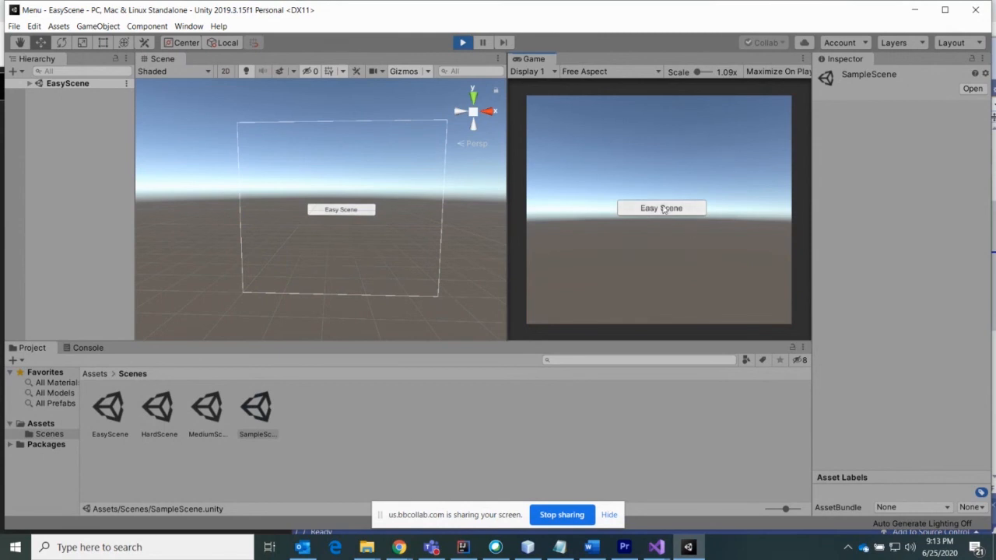
pyautogui.click(678, 210)
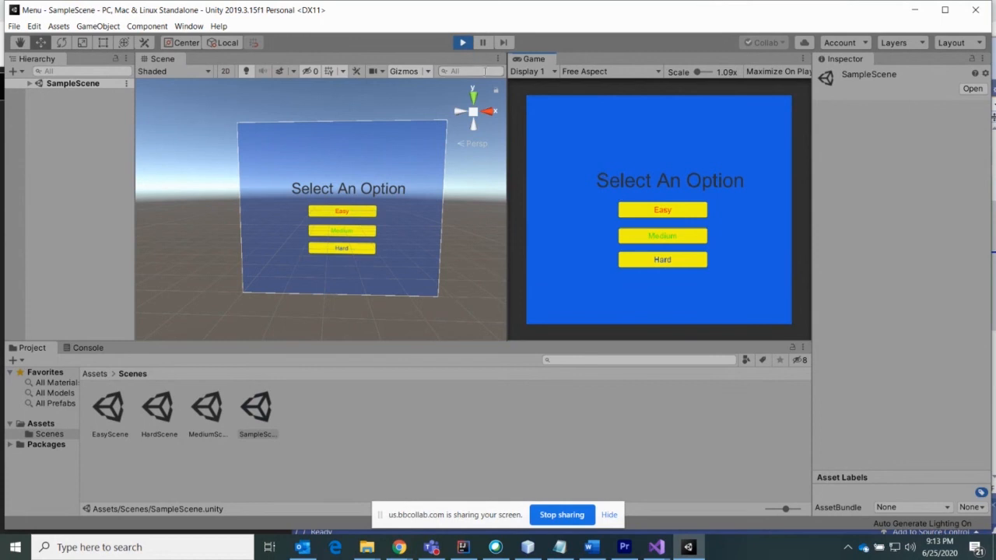
pyautogui.click(462, 42)
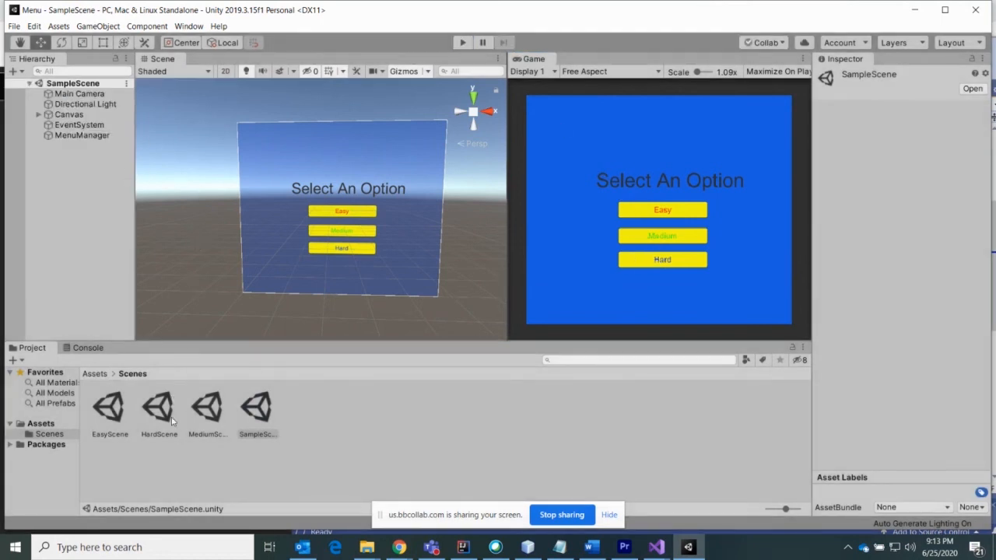
# - Open MediumScene, add a UI Button to it and move the button to the middle of the canvas
pyautogui.click(214, 418)
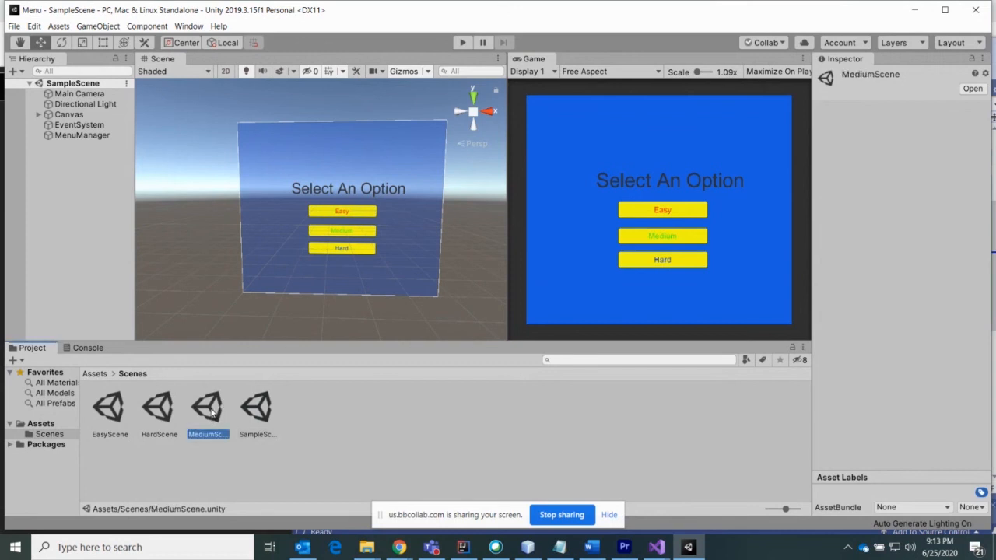
pyautogui.doubleClick(209, 408)
pyautogui.rightClick(75, 129)
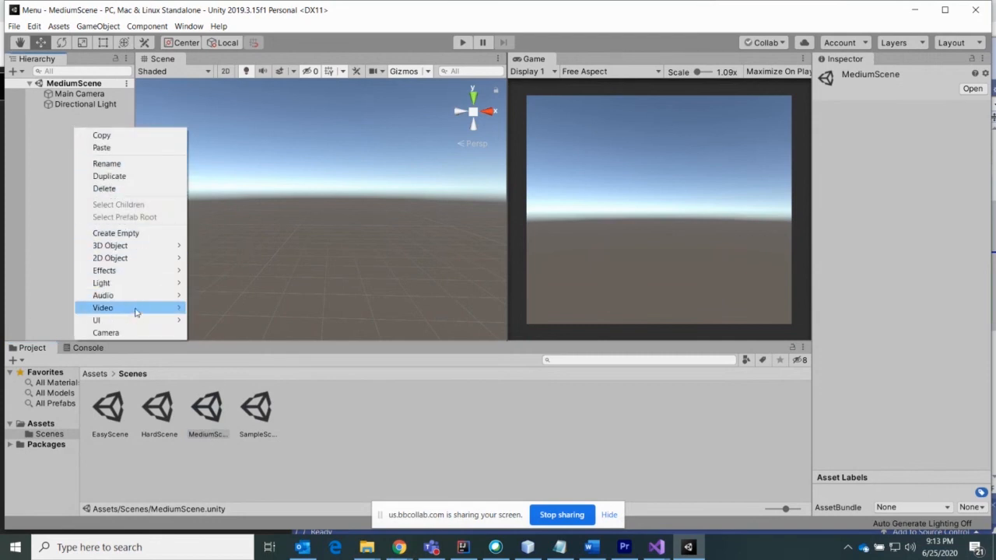
pyautogui.moveTo(137, 321)
pyautogui.click(232, 372)
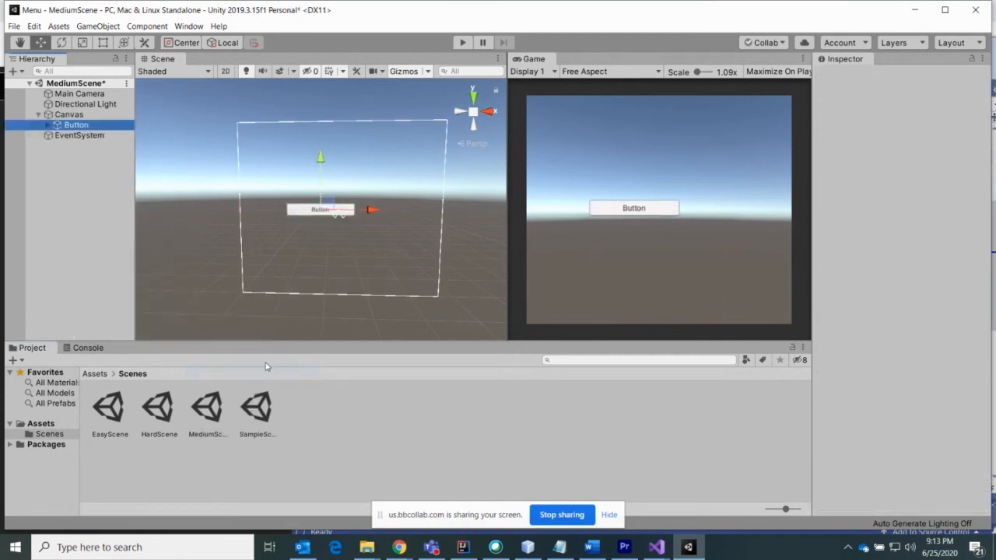
pyautogui.moveTo(379, 213); pyautogui.dragTo(398, 211)
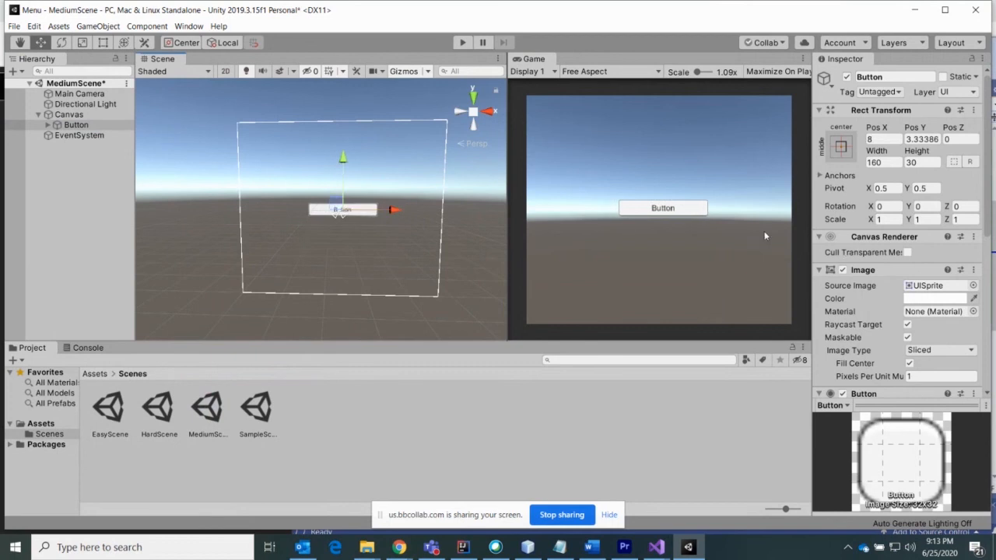
# - Set the label text of MediumScene's button to "Medium Scene"
pyautogui.click(49, 125)
pyautogui.click(78, 135)
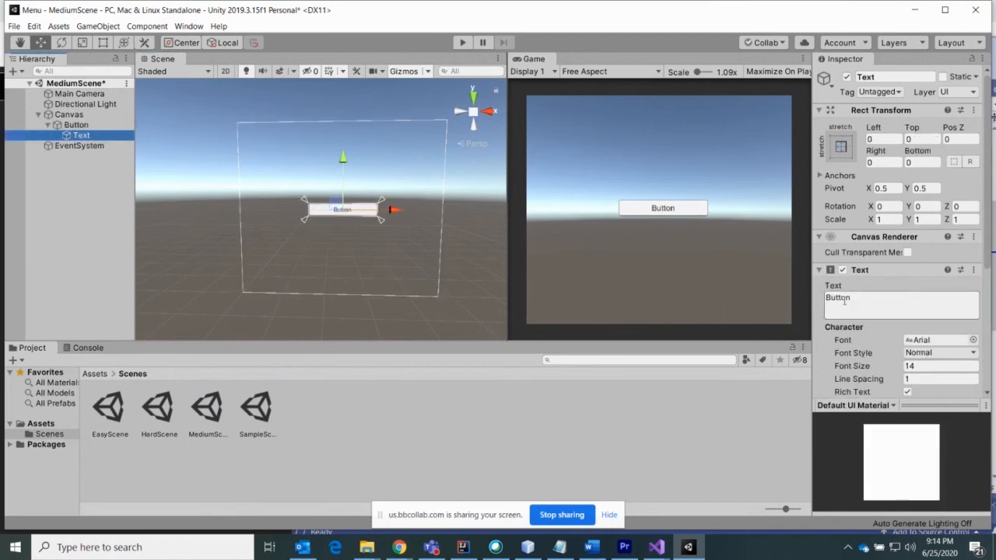
pyautogui.click(844, 300)
pyautogui.write('Med')
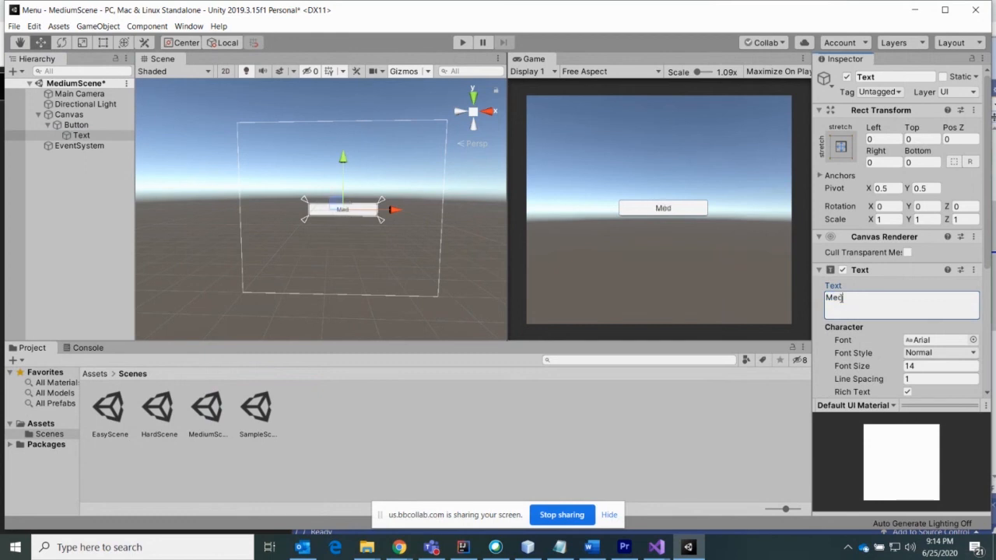
pyautogui.write('ium Scene')
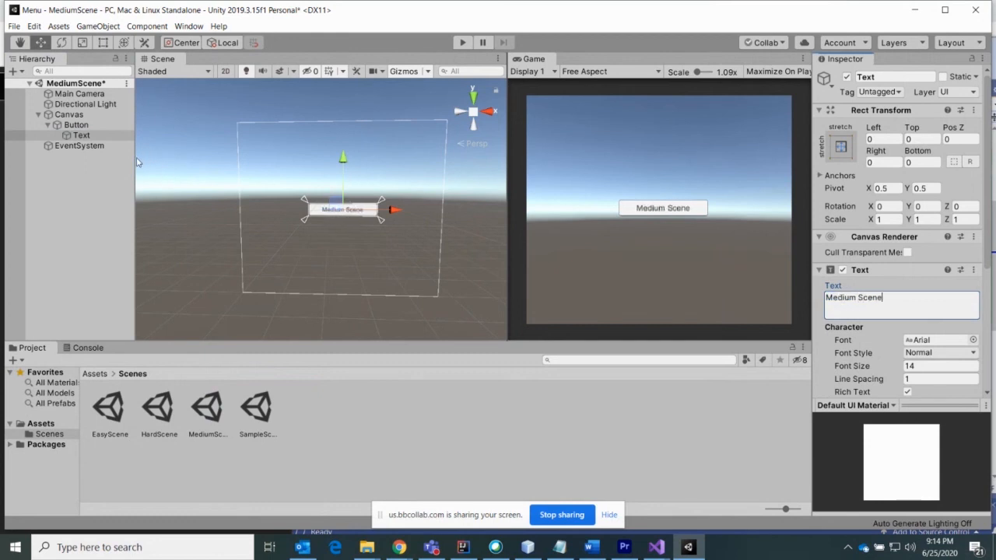
# - Create an empty game object named MenuManager at the root of MediumScene
pyautogui.rightClick(81, 178)
pyautogui.click(128, 281)
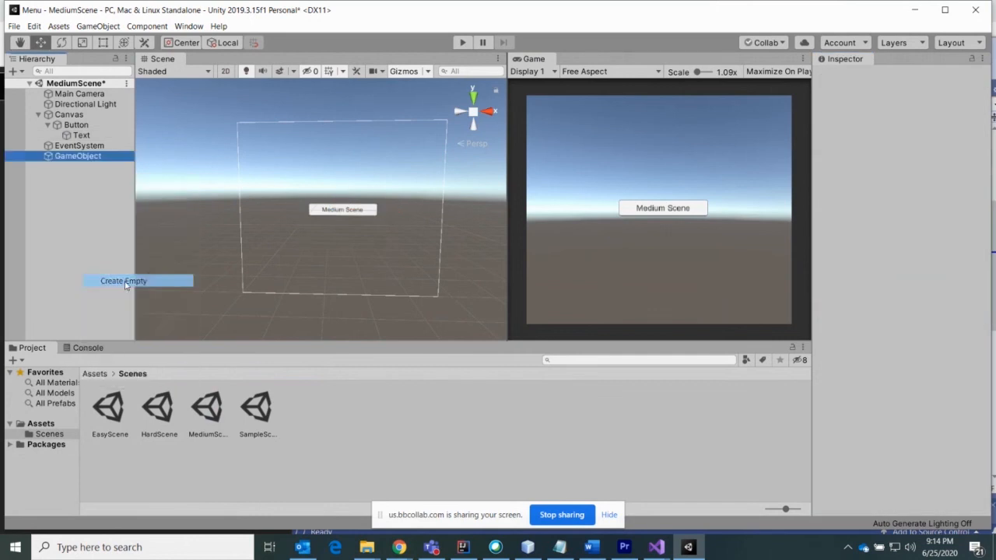
pyautogui.press('F2')
pyautogui.write('MenuManager')
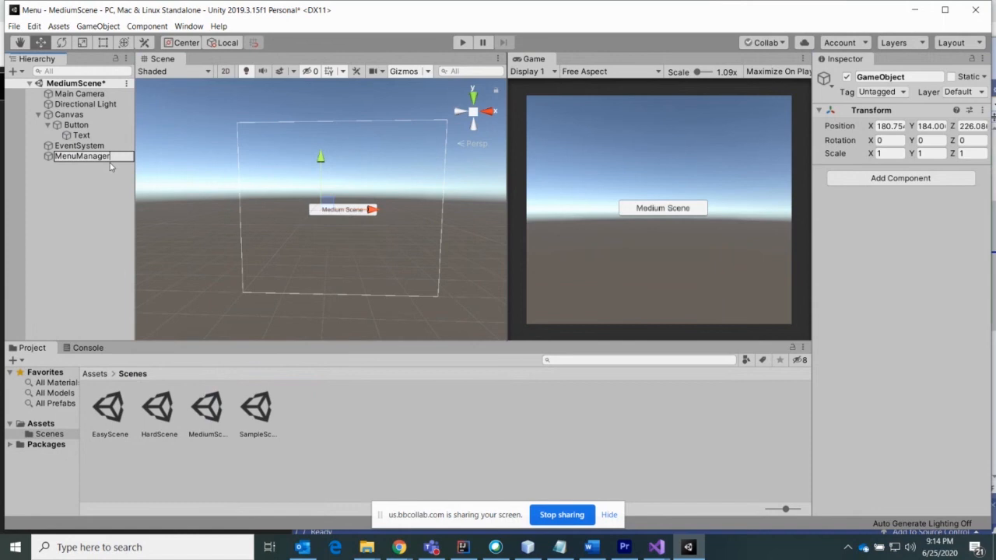
pyautogui.click(110, 188)
# - Add the Menu_Buttons script as a component to MediumScene's MenuManager
pyautogui.click(109, 157)
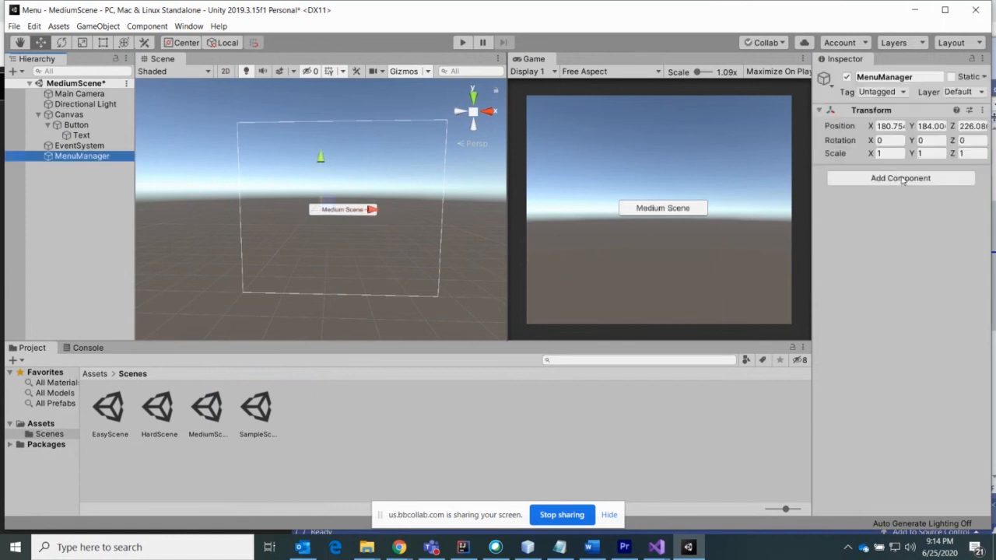
pyautogui.click(884, 182)
pyautogui.click(865, 225)
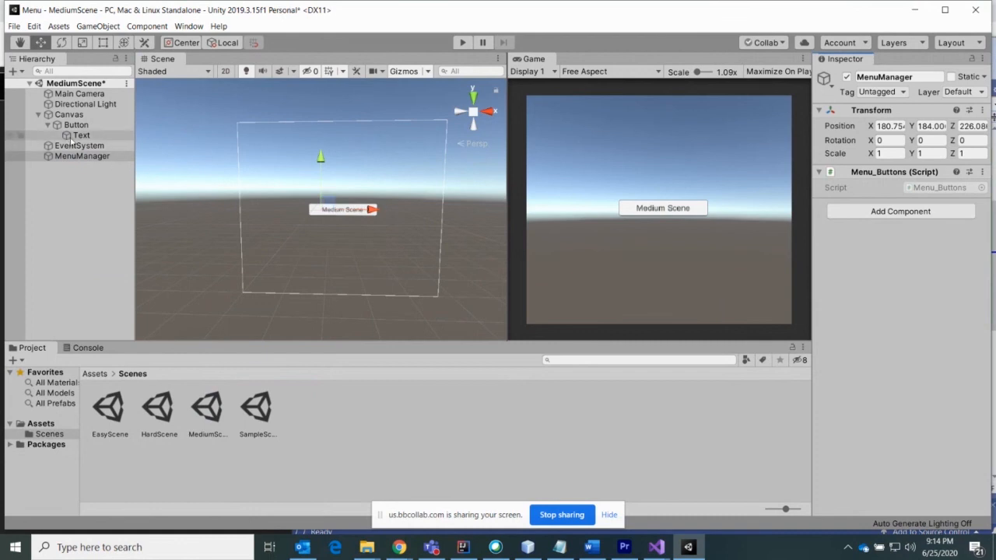
# - Make MediumScene's button call Menu_Buttons.LoadMenuScene on the MenuManager object when clicked, and save the scene
pyautogui.click(81, 125)
pyautogui.scroll(-5, 882, 301)
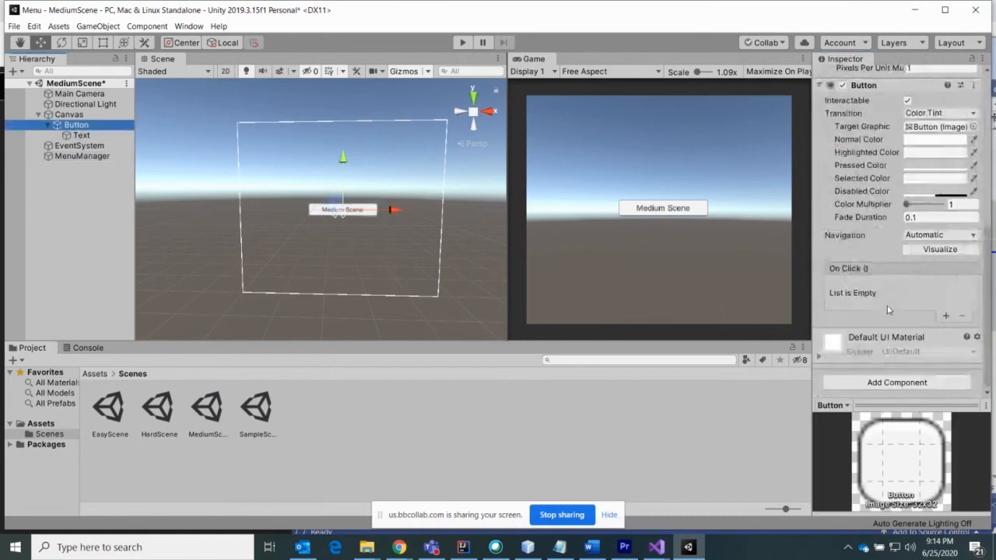
pyautogui.click(945, 316)
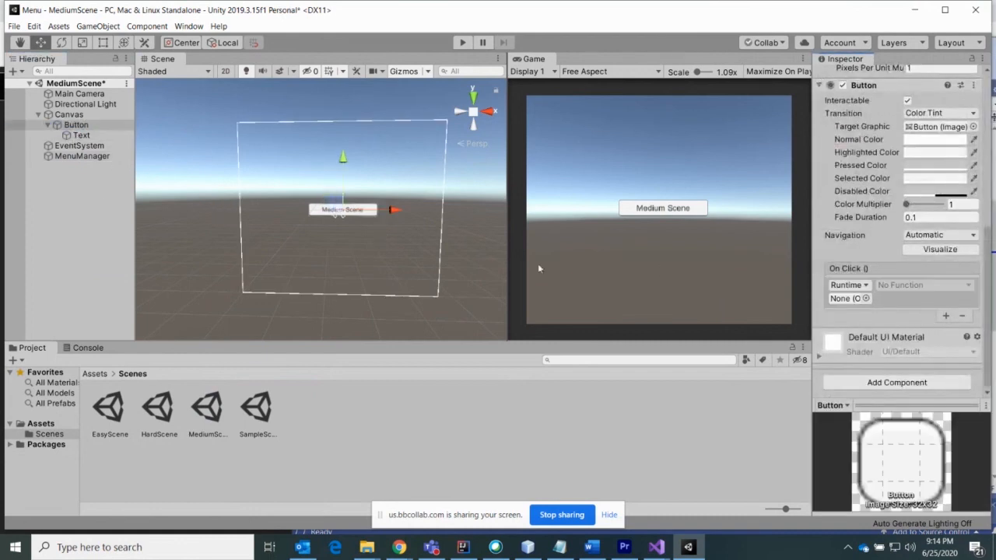
pyautogui.moveTo(82, 156); pyautogui.dragTo(842, 300)
pyautogui.click(923, 285)
pyautogui.moveTo(912, 342)
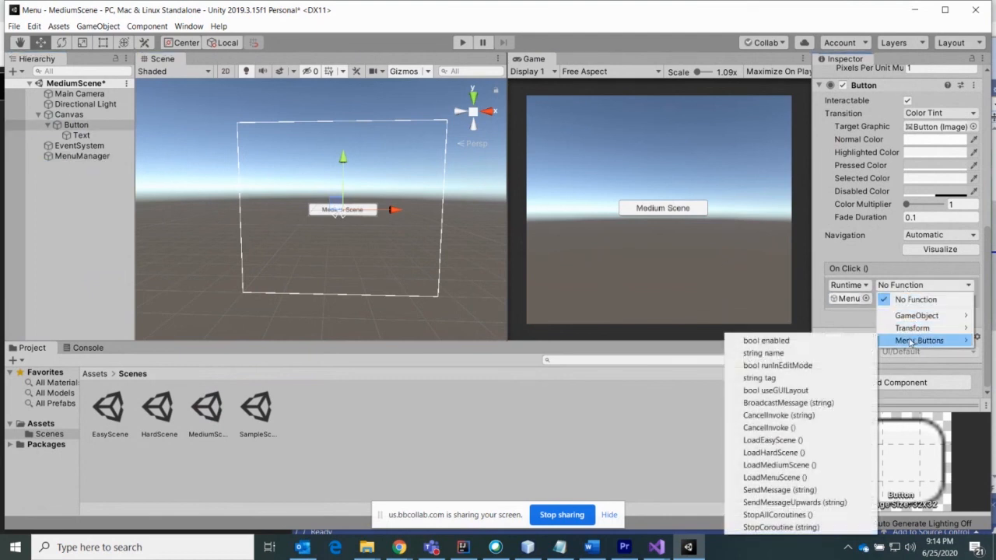
pyautogui.click(794, 479)
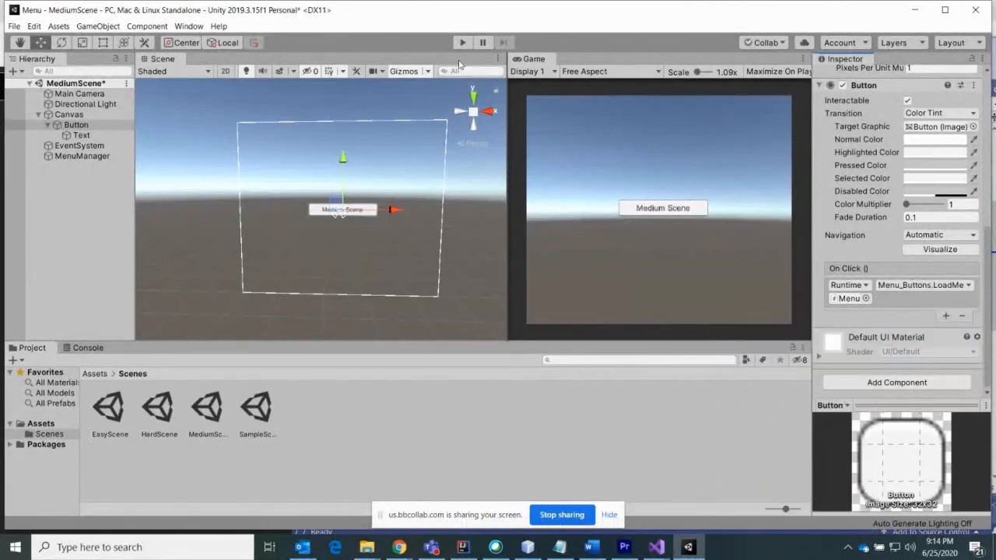
pyautogui.click(14, 25)
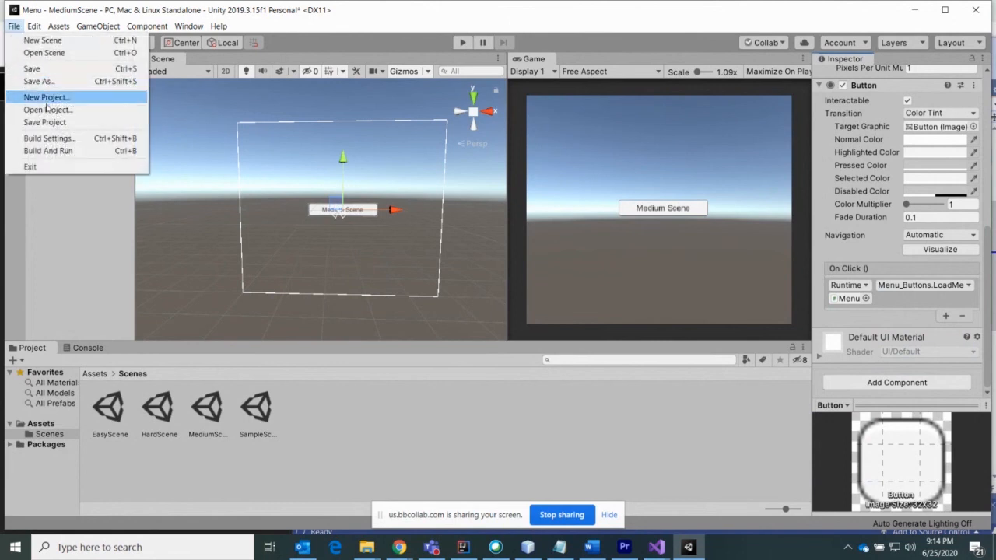
pyautogui.click(35, 68)
# - Open SampleScene and play-test its Easy and Medium buttons, returning to the menu from each scene, and stop the game
pyautogui.doubleClick(256, 408)
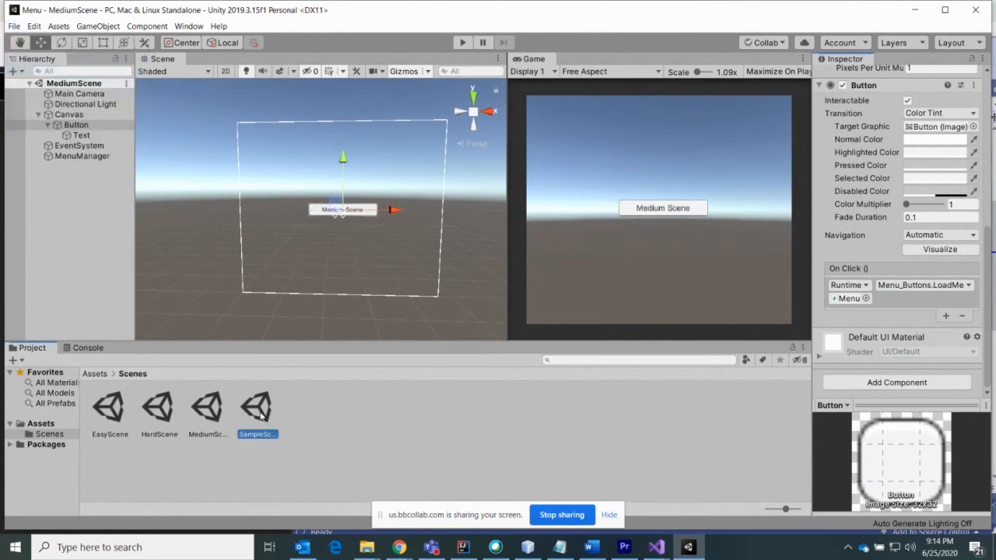
pyautogui.click(462, 43)
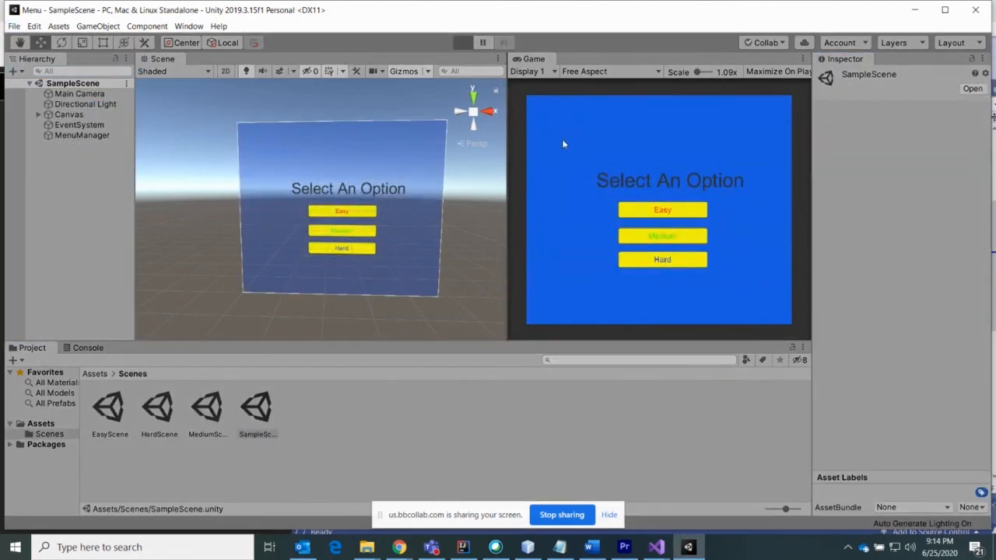
pyautogui.click(680, 212)
pyautogui.click(679, 213)
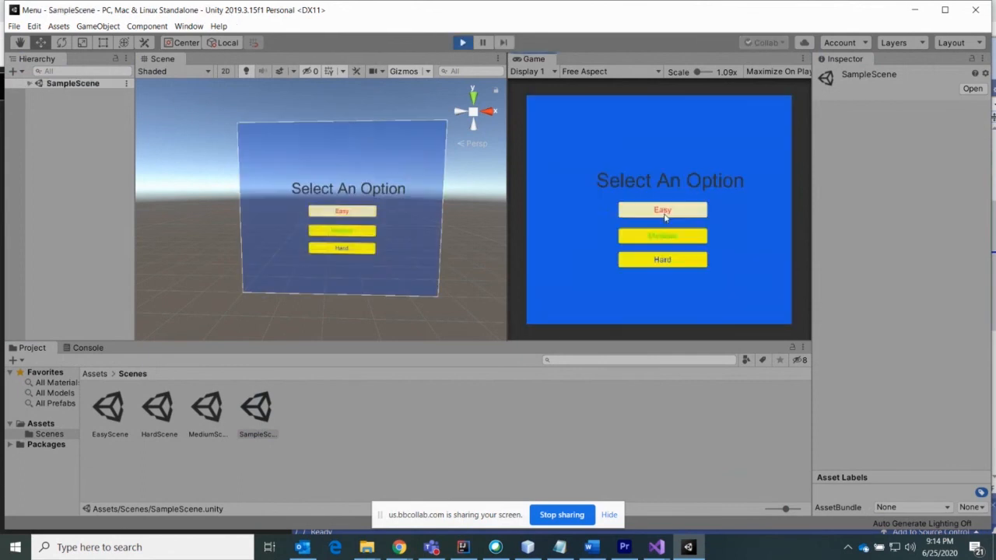
pyautogui.click(682, 237)
pyautogui.click(666, 213)
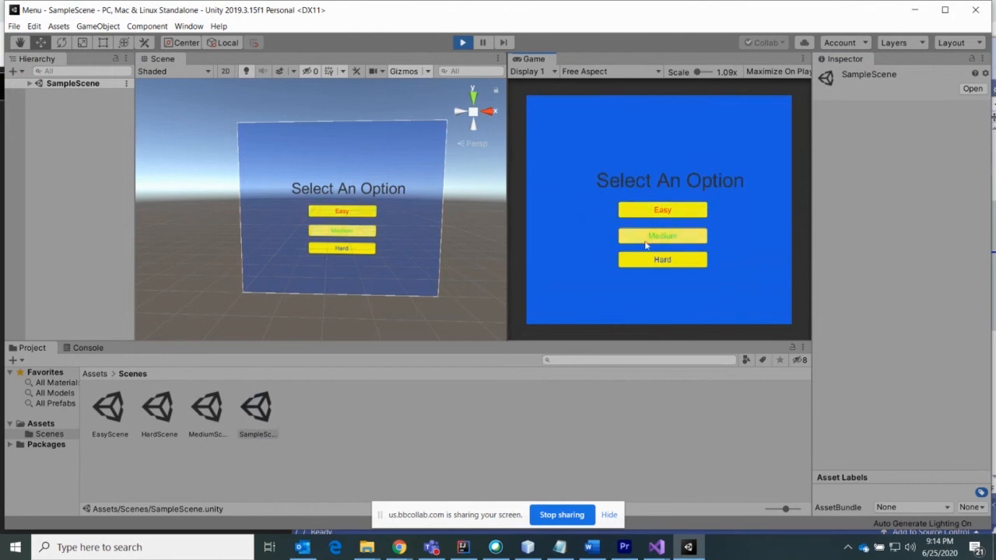
pyautogui.click(644, 245)
pyautogui.click(643, 211)
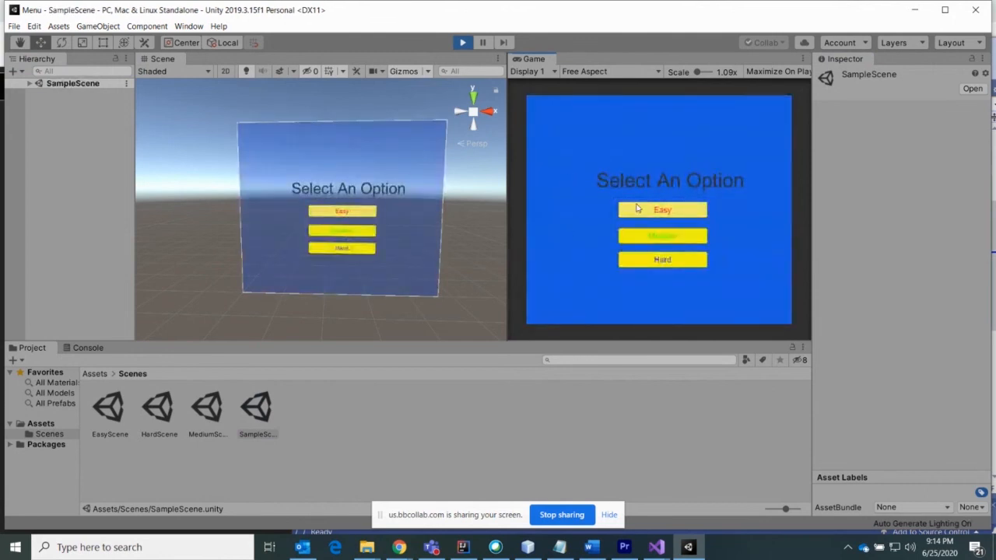
pyautogui.click(637, 208)
pyautogui.click(654, 209)
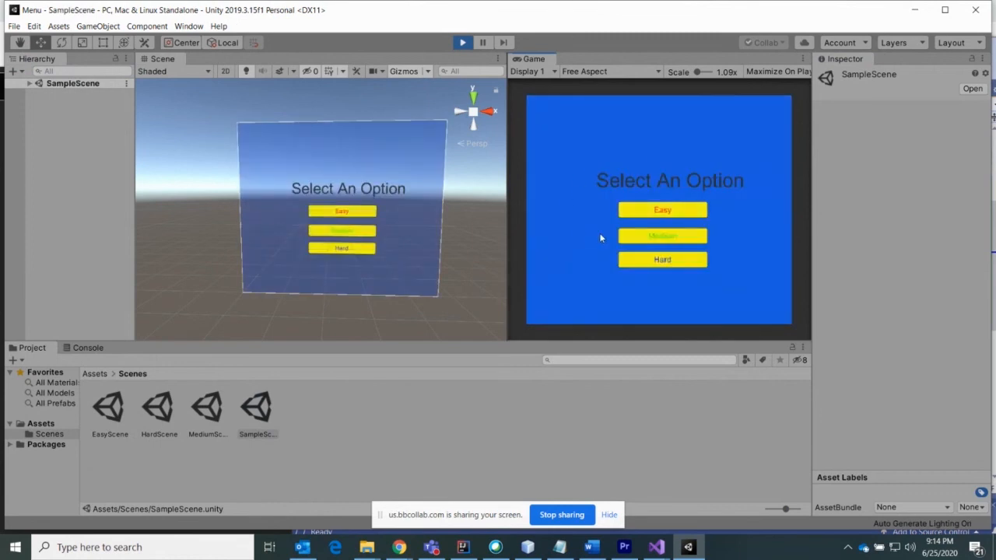
pyautogui.click(462, 42)
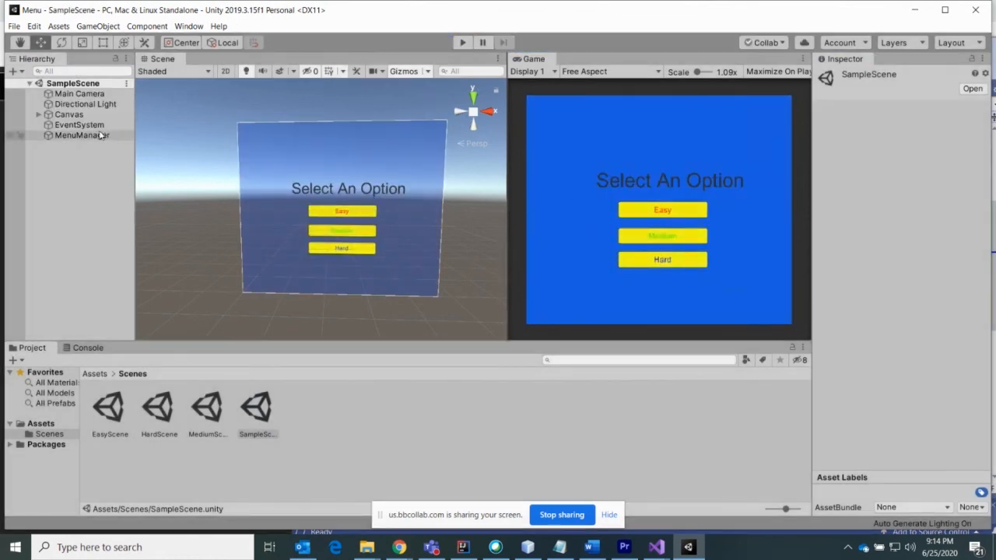
# - Open HardScene and add a UI Button near the middle of its canvas
pyautogui.doubleClick(158, 406)
pyautogui.rightClick(86, 137)
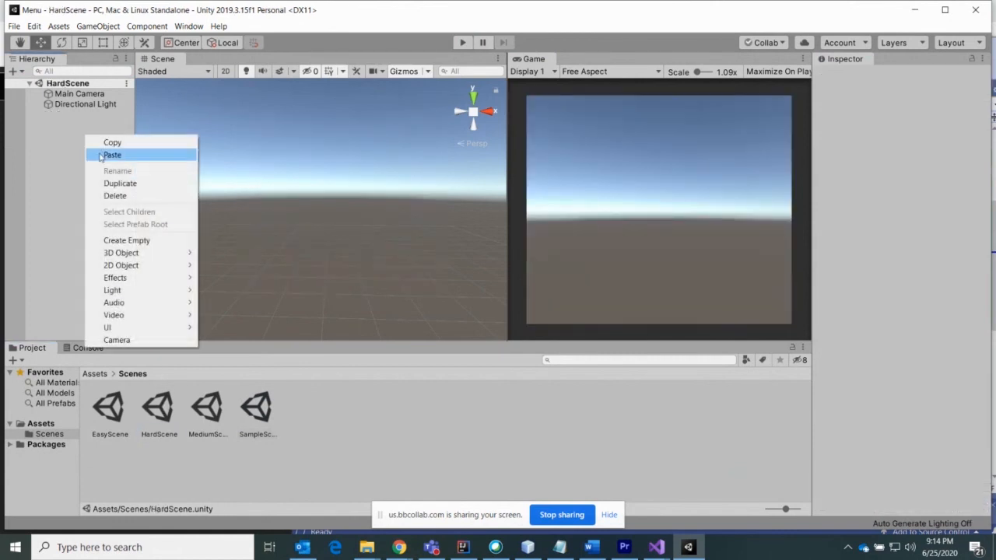
pyautogui.moveTo(145, 258)
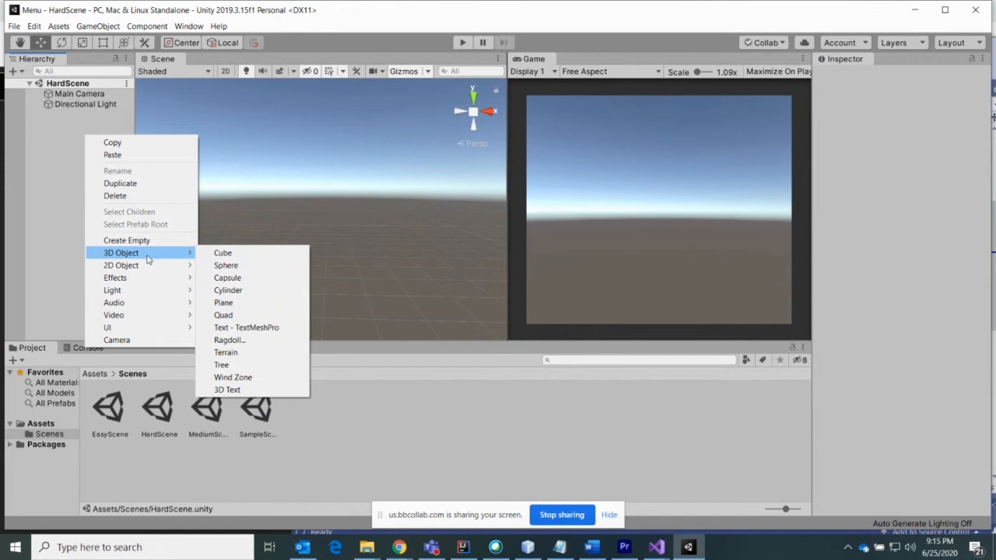
pyautogui.moveTo(140, 327)
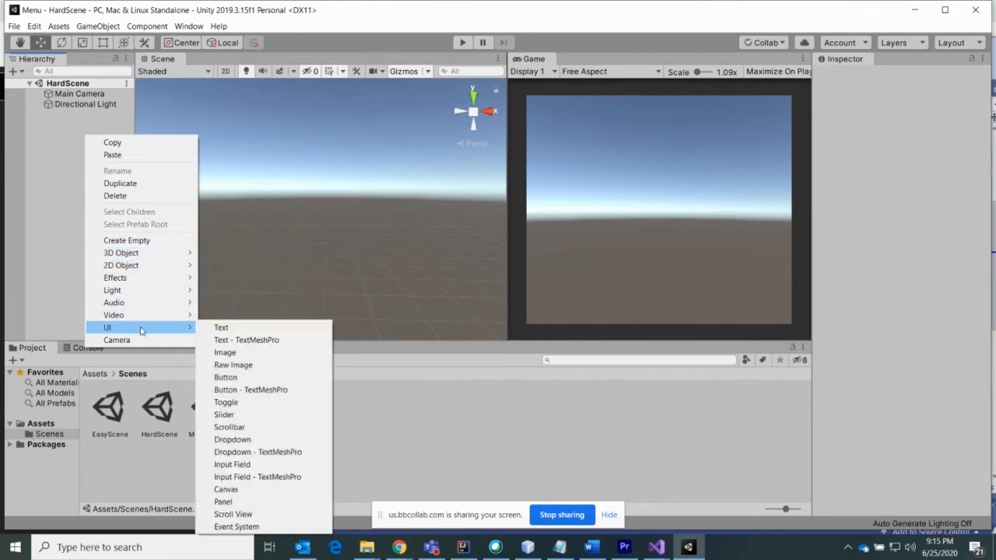
pyautogui.click(228, 377)
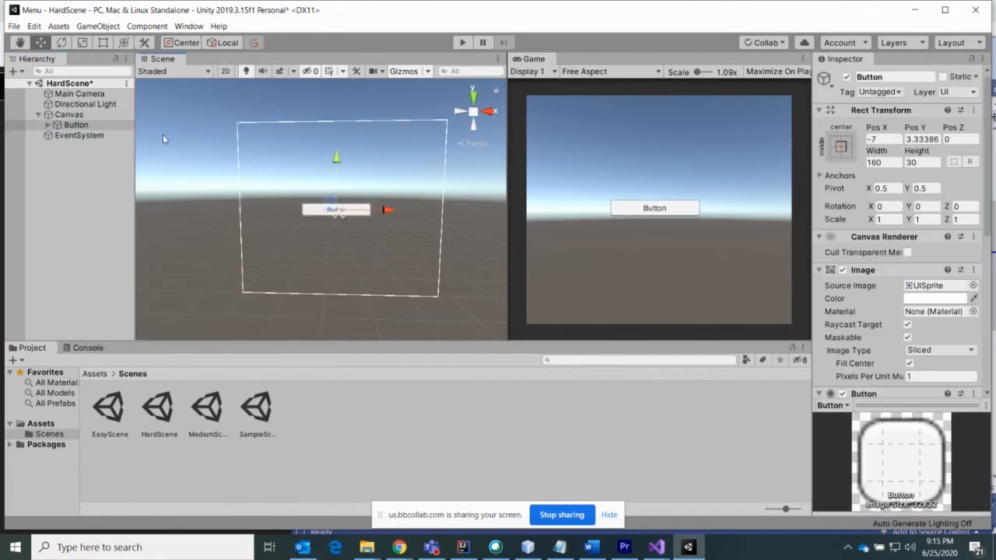
# - Set the label text of HardScene's button to "Hard Scene"
pyautogui.click(48, 125)
pyautogui.click(80, 135)
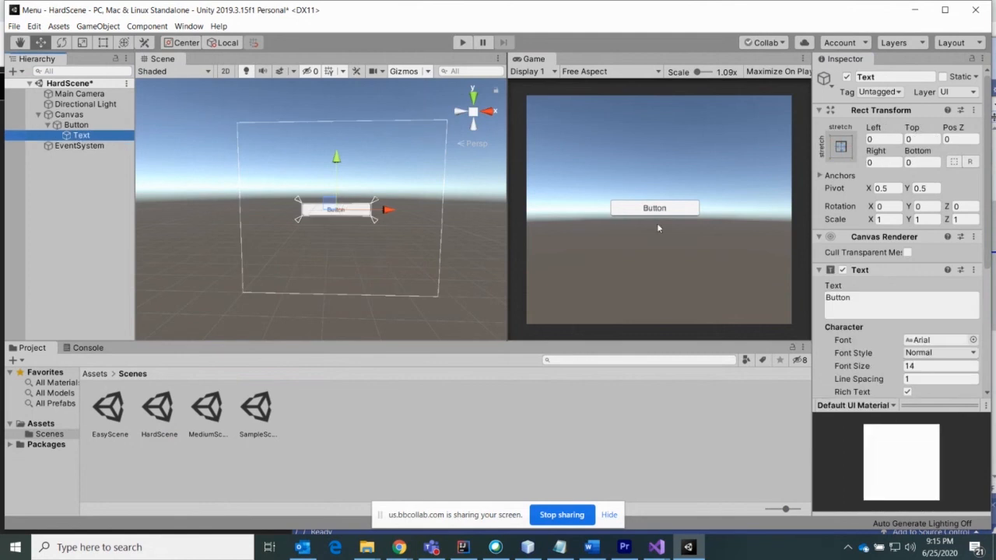
pyautogui.click(834, 299)
pyautogui.write('Hard')
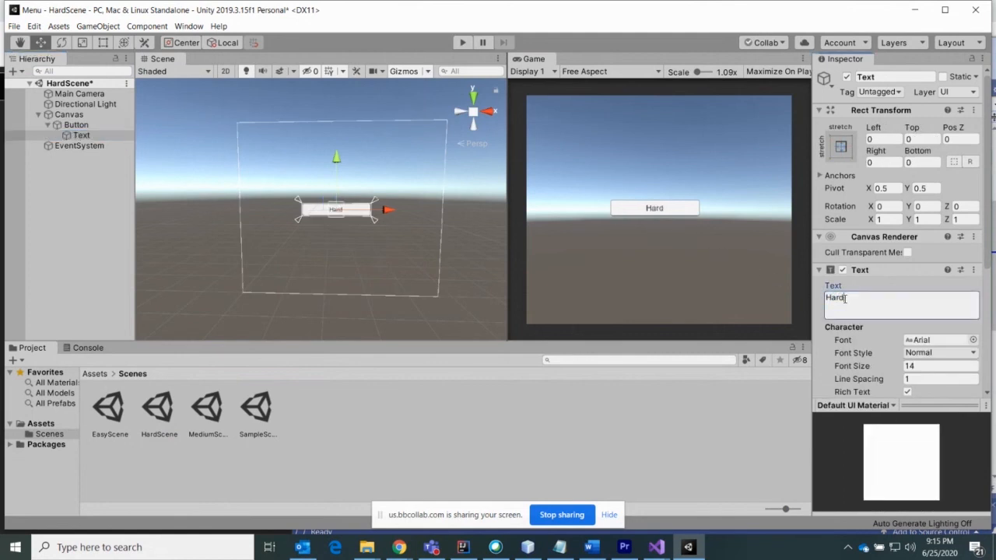
pyautogui.write(' Scene')
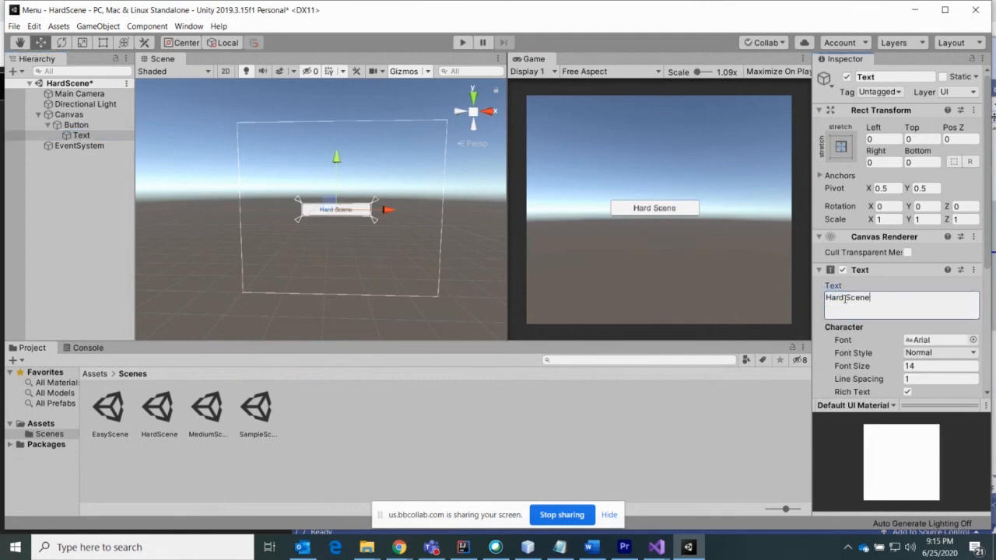
# - Create an empty game object named MenuManager at the root of HardScene
pyautogui.click(81, 181)
pyautogui.rightClick(81, 180)
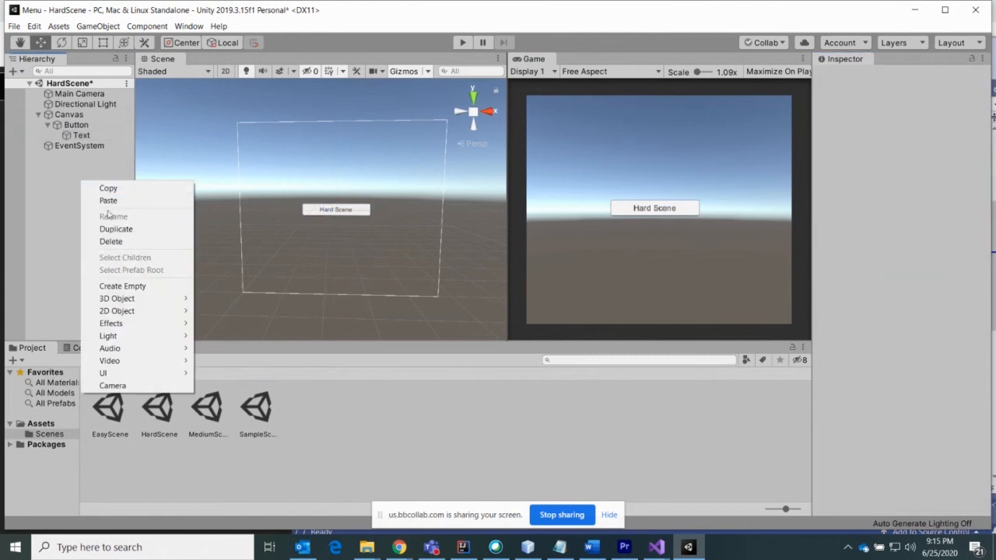
pyautogui.click(129, 285)
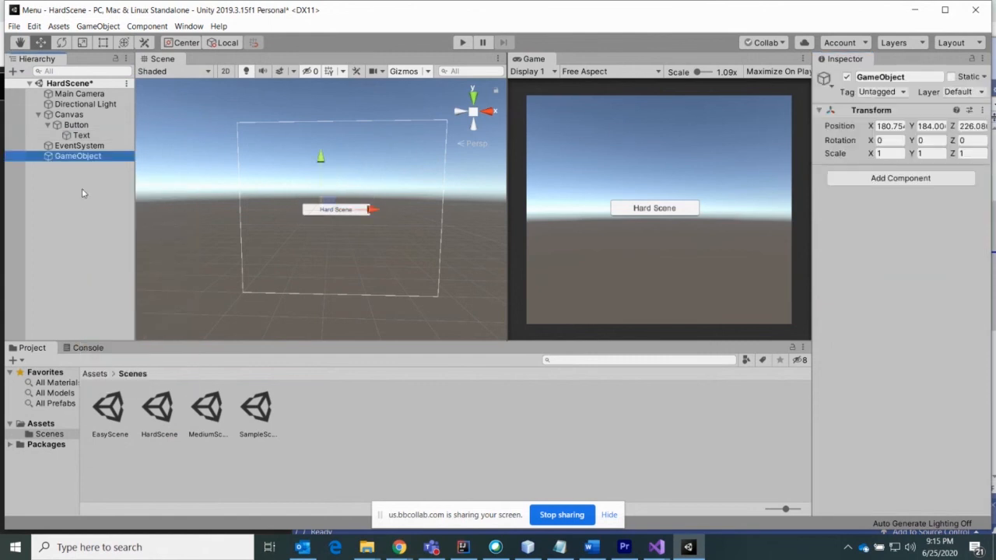
pyautogui.click(102, 158)
pyautogui.write('Ti')
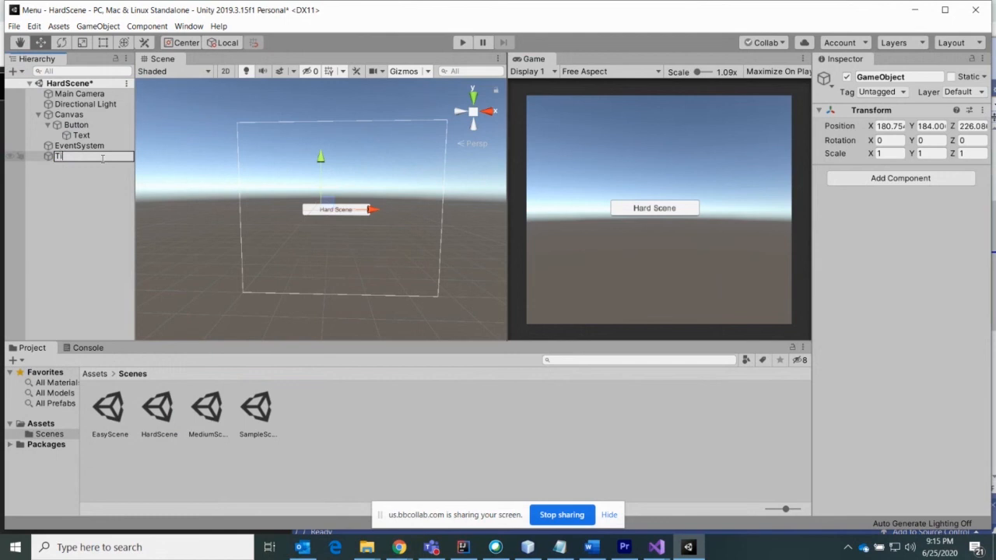
pyautogui.write('anager')
pyautogui.press('Return')
# - Add the Menu_Buttons script as a component to HardScene's MenuManager
pyautogui.click(92, 158)
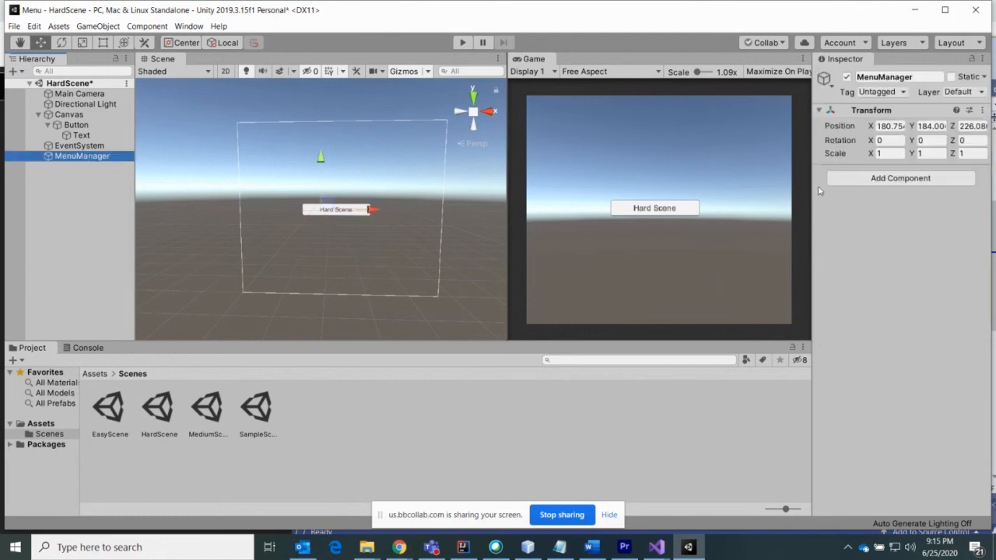
pyautogui.click(884, 178)
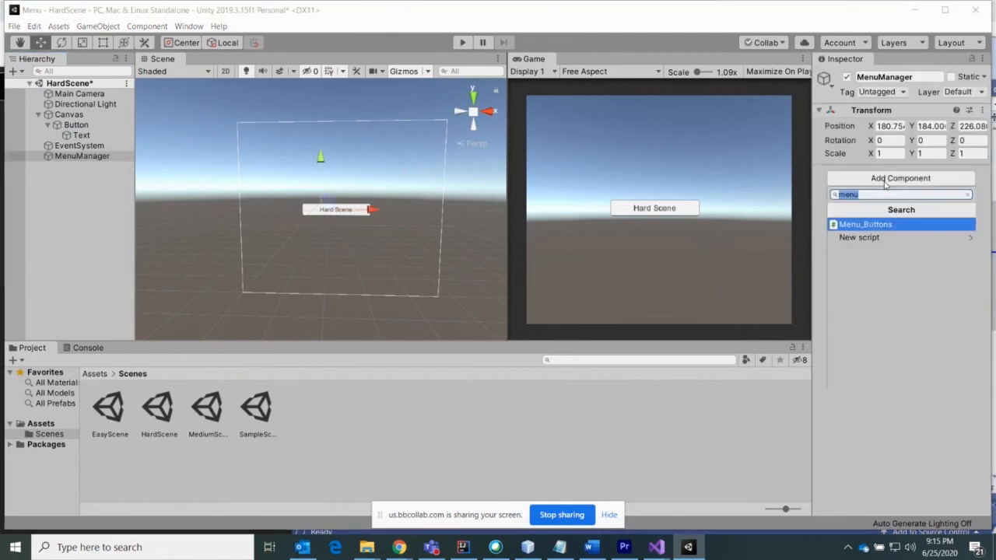
pyautogui.click(864, 225)
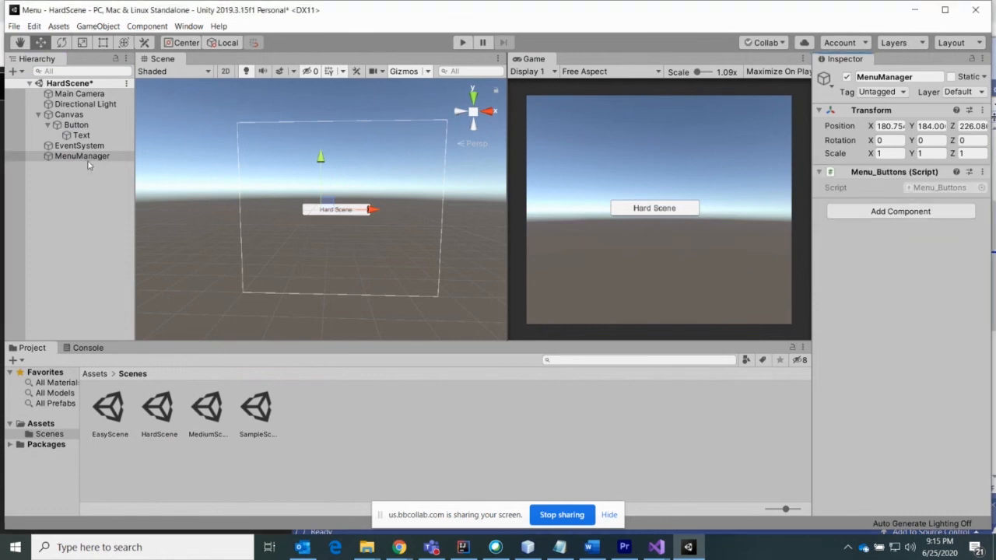
# - Make HardScene's button call Menu_Buttons.LoadMenuScene on the MenuManager object when clicked, and save the scene
pyautogui.click(76, 125)
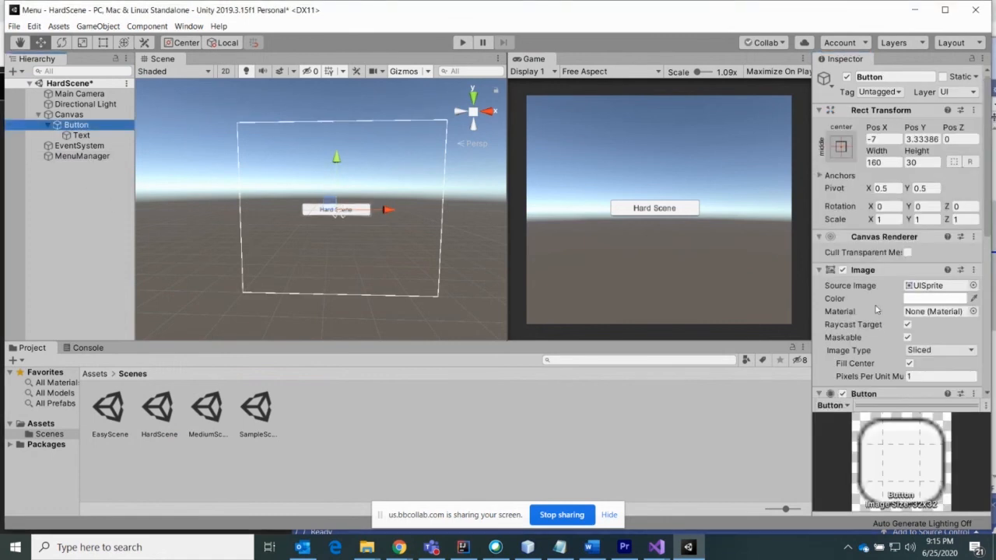
pyautogui.scroll(-5, 882, 312)
pyautogui.click(945, 315)
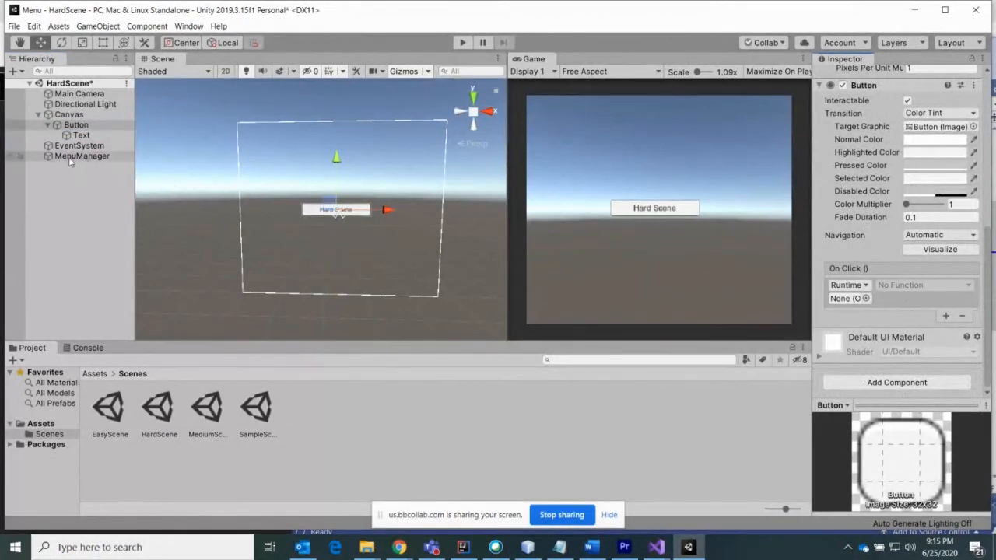
pyautogui.moveTo(67, 158); pyautogui.dragTo(844, 301)
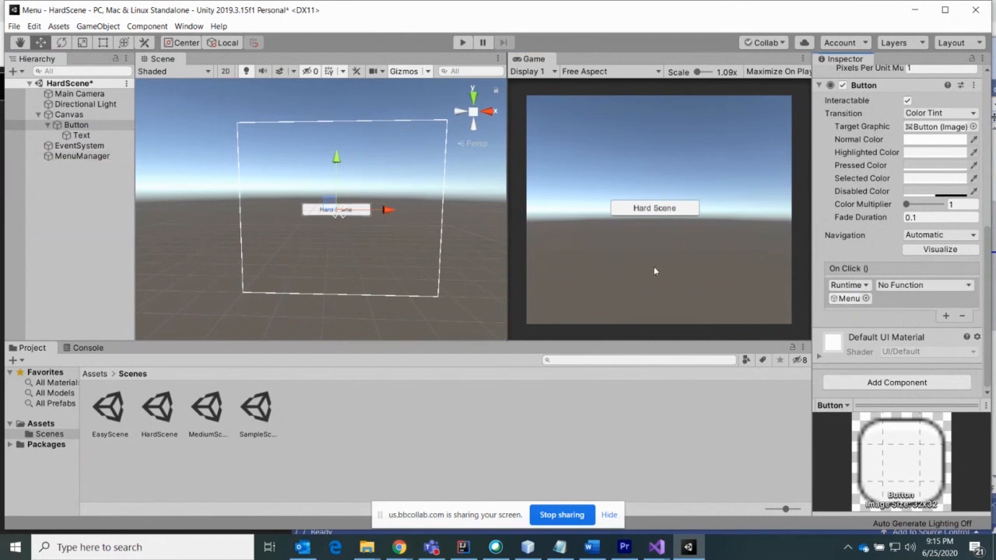
pyautogui.click(903, 287)
pyautogui.moveTo(922, 339)
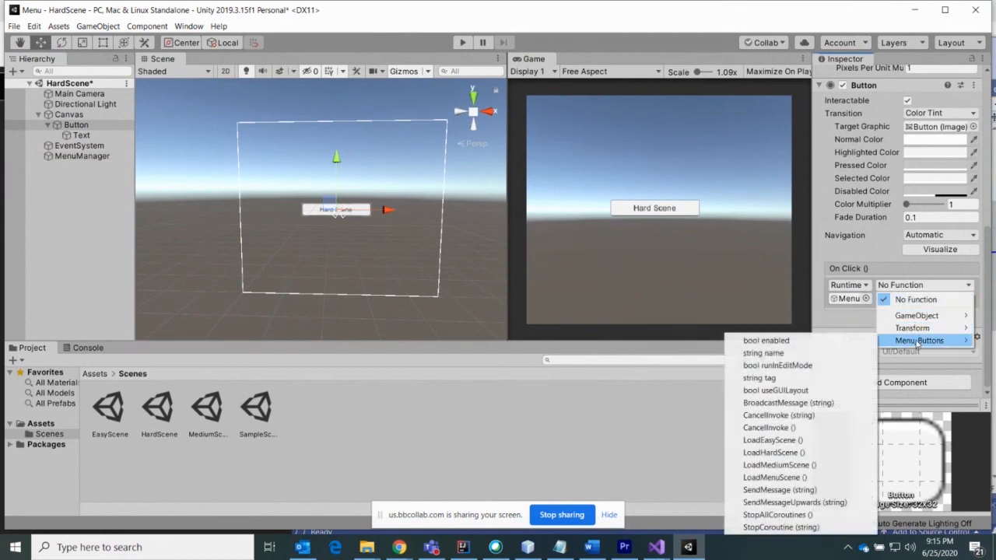
pyautogui.click(778, 476)
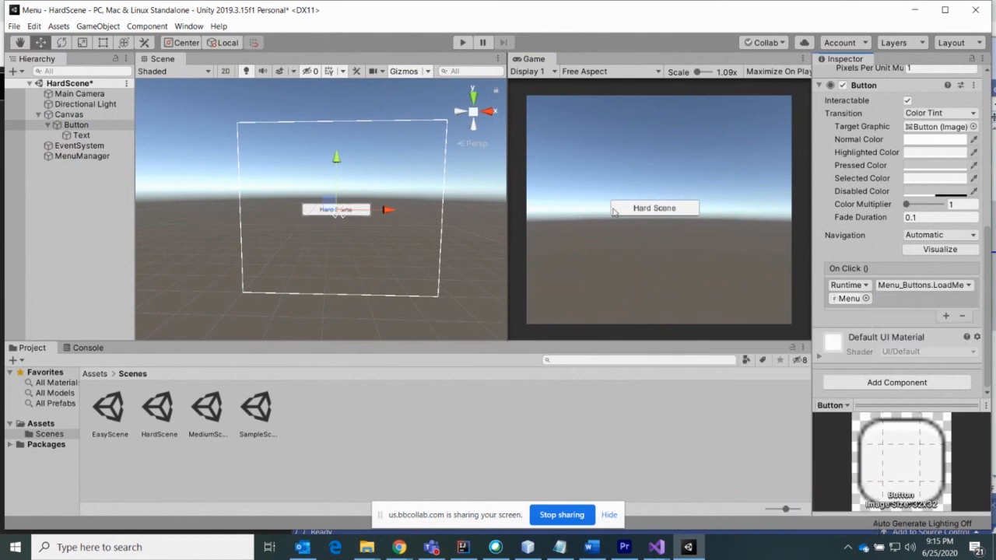
pyautogui.click(14, 25)
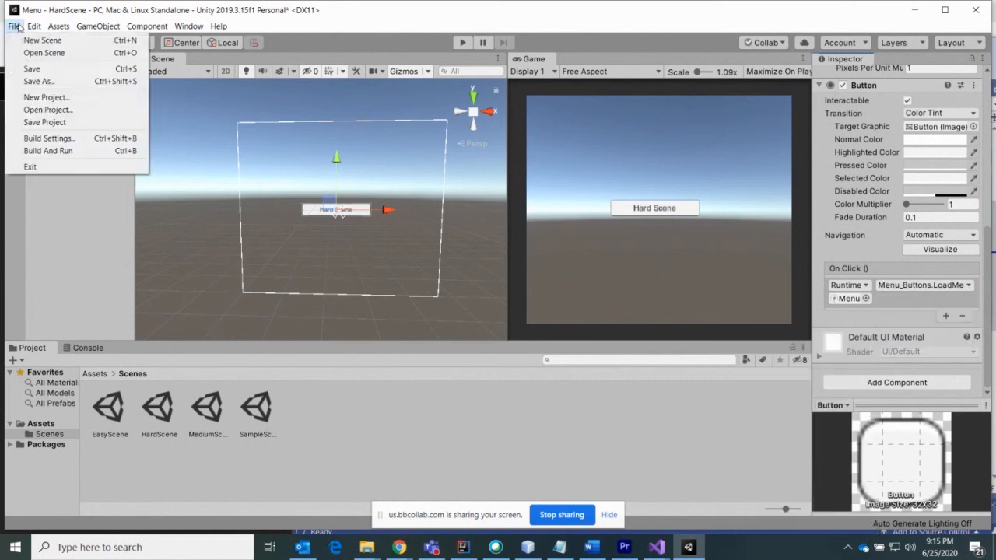
pyautogui.click(24, 69)
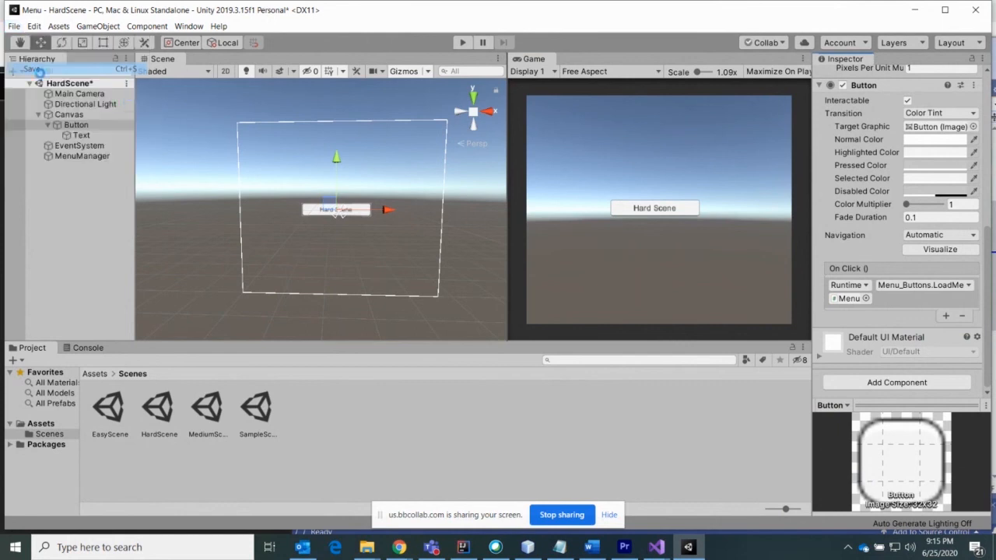
# - Open SampleScene and play-test the Easy, Medium and Hard buttons, returning to the menu from each scene
pyautogui.doubleClick(251, 415)
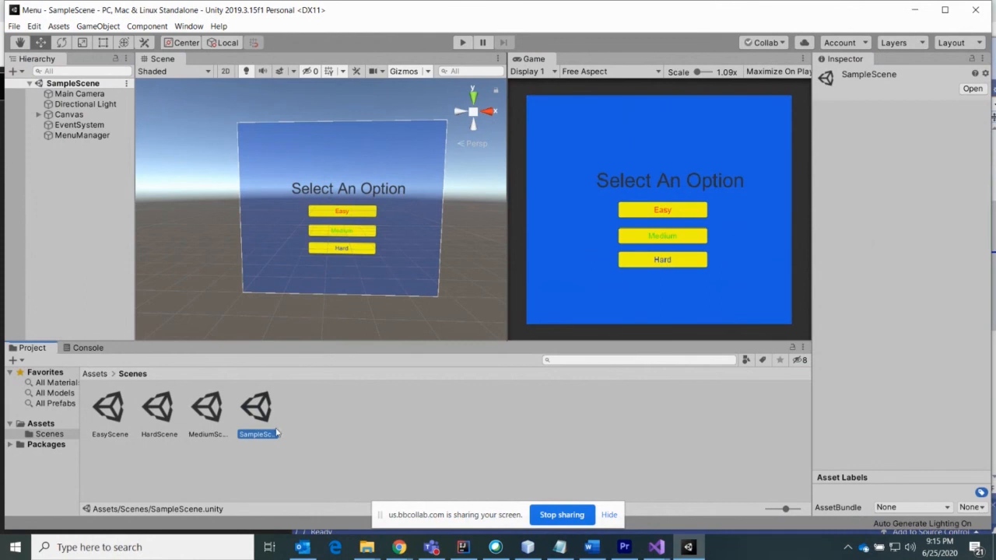
pyautogui.click(462, 42)
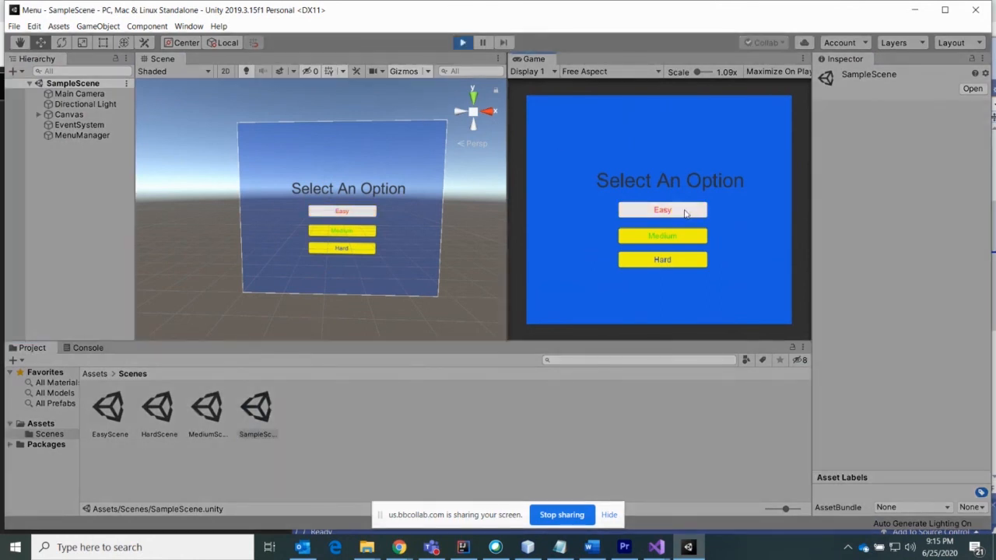
pyautogui.click(685, 211)
pyautogui.click(644, 210)
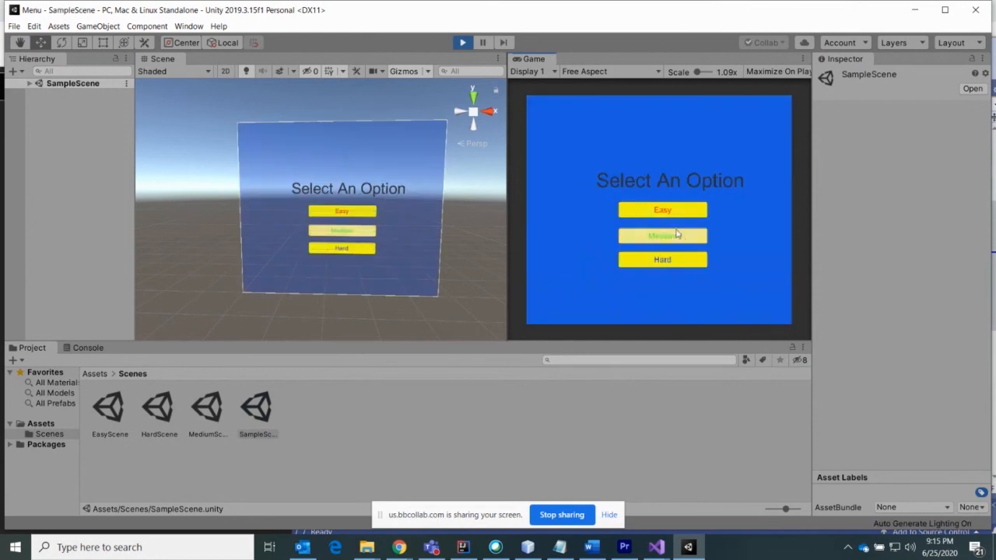
pyautogui.click(687, 237)
pyautogui.click(681, 211)
pyautogui.click(675, 261)
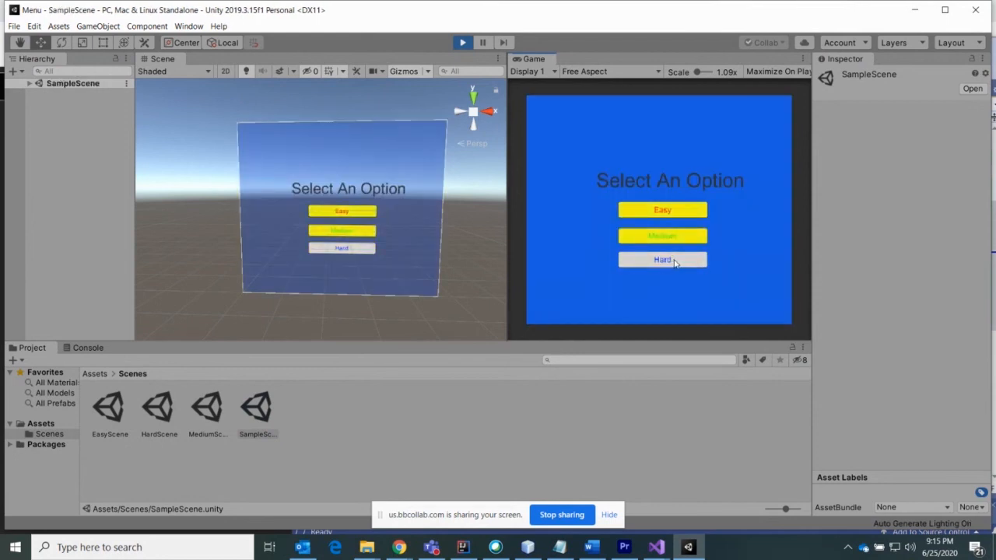
pyautogui.click(681, 212)
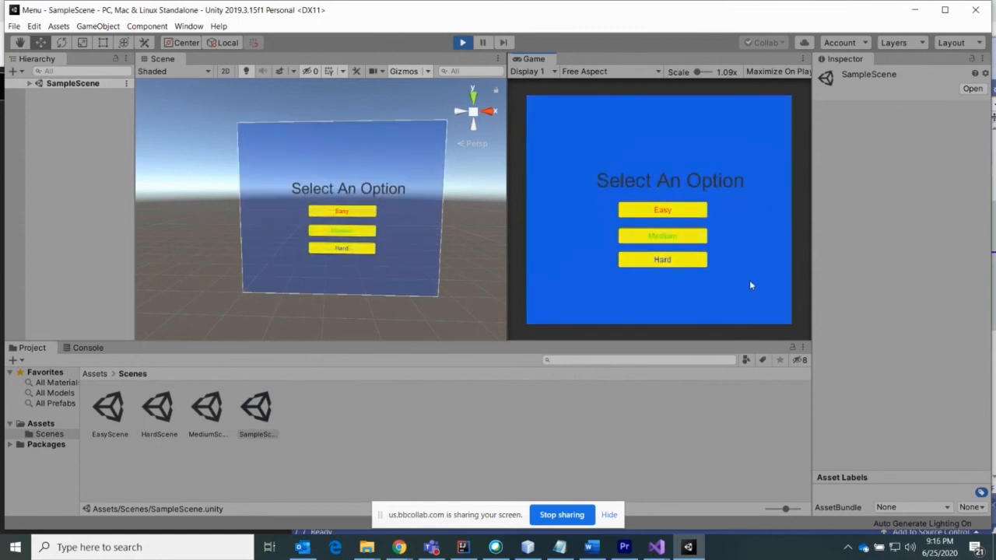